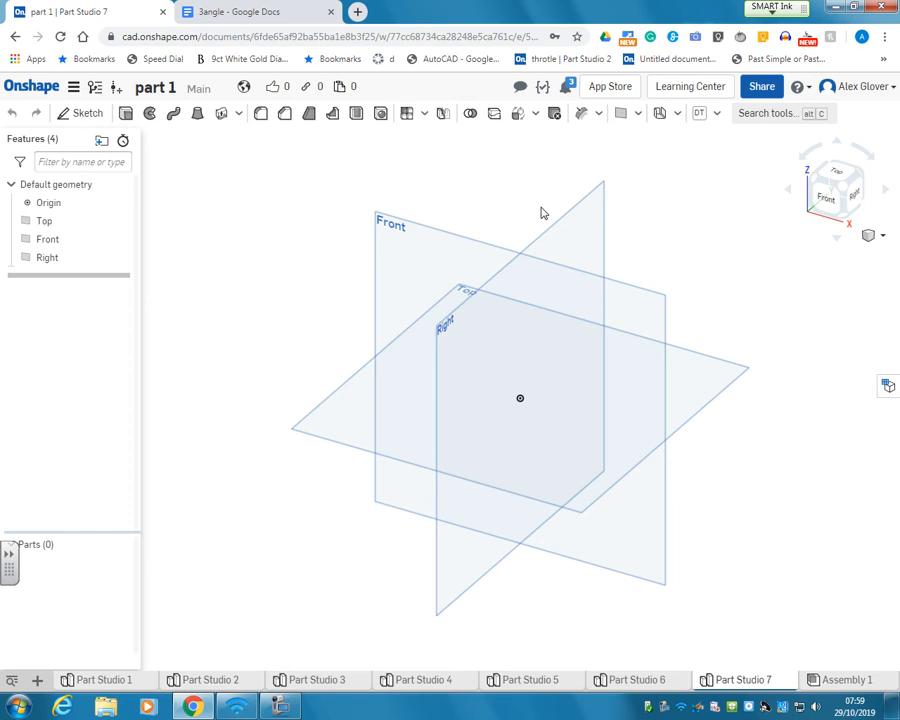
Start a sketch on the Front plane and draw a horizontal line about 97 mm long through the origin.
left_click(82, 113)
left_click(368, 242)
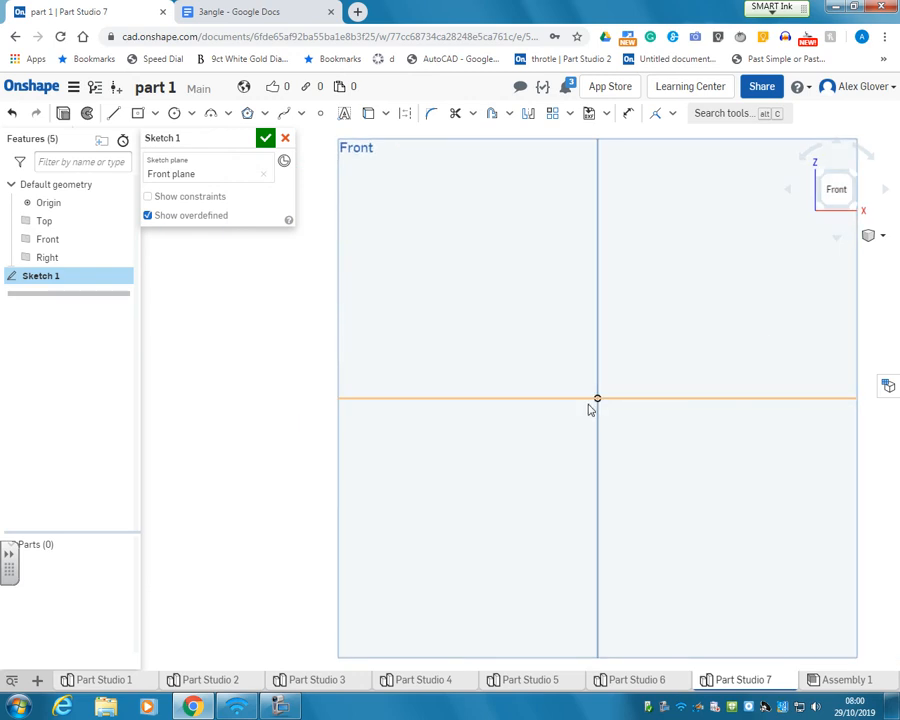
mouse_move(682, 396)
middle_mouse_down()
mouse_move(668, 396)
mouse_move(663, 336)
mouse_move(601, 289)
middle_mouse_up()
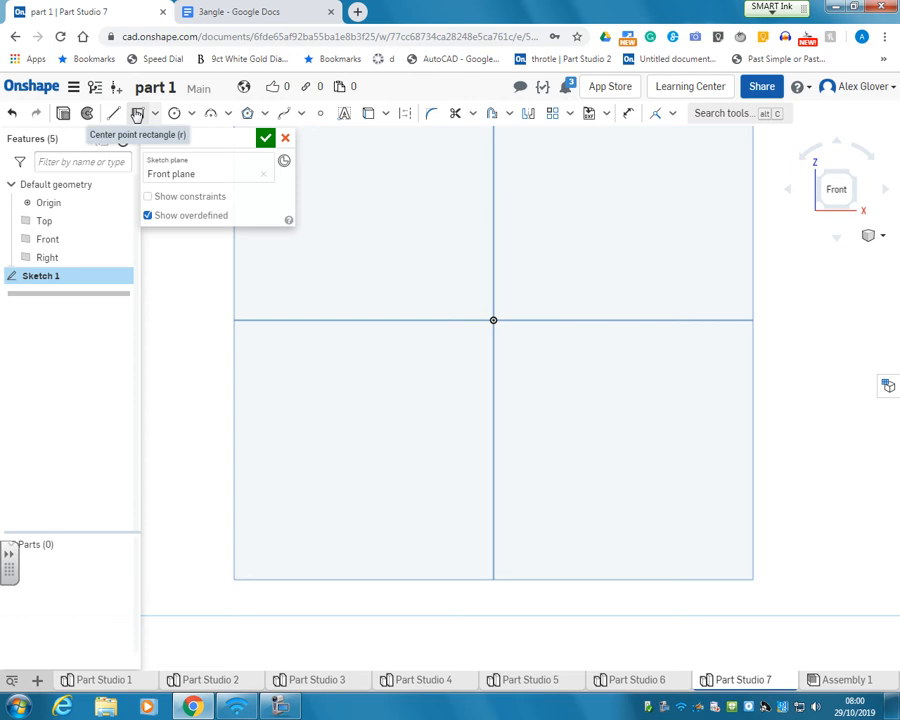
left_click(115, 113)
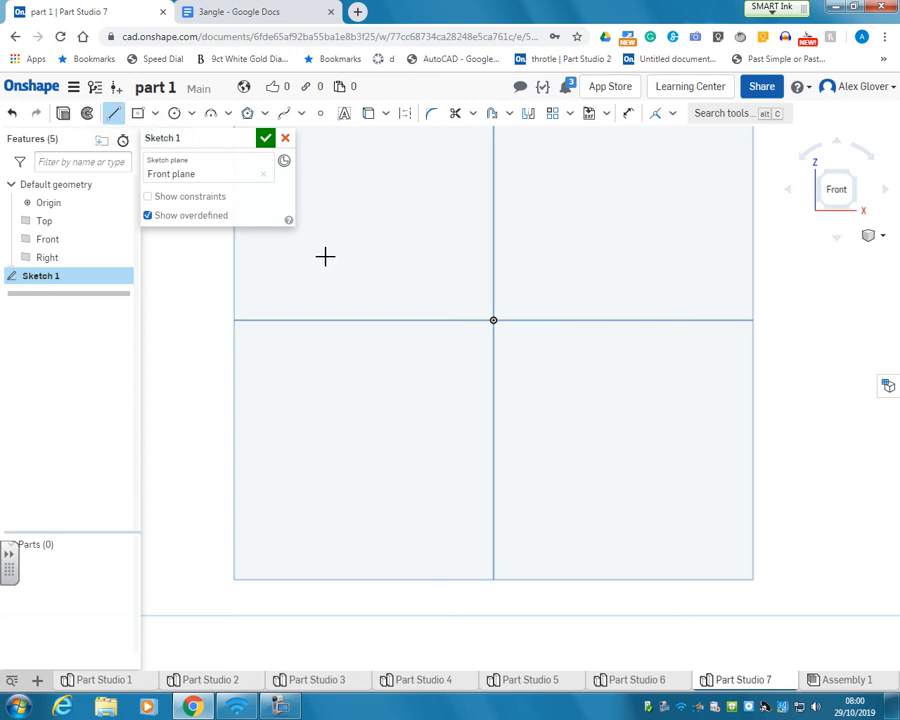
left_click(291, 320)
left_click(628, 321)
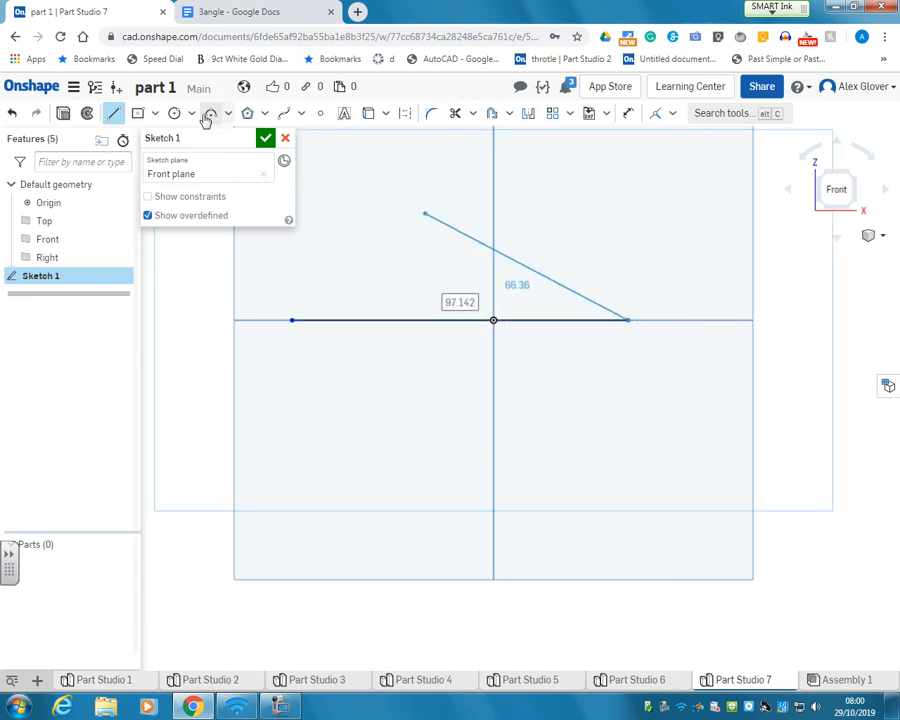
Draw a 56 mm diameter circle centred on the vertical axis below the origin.
left_click(174, 113)
left_click(494, 438)
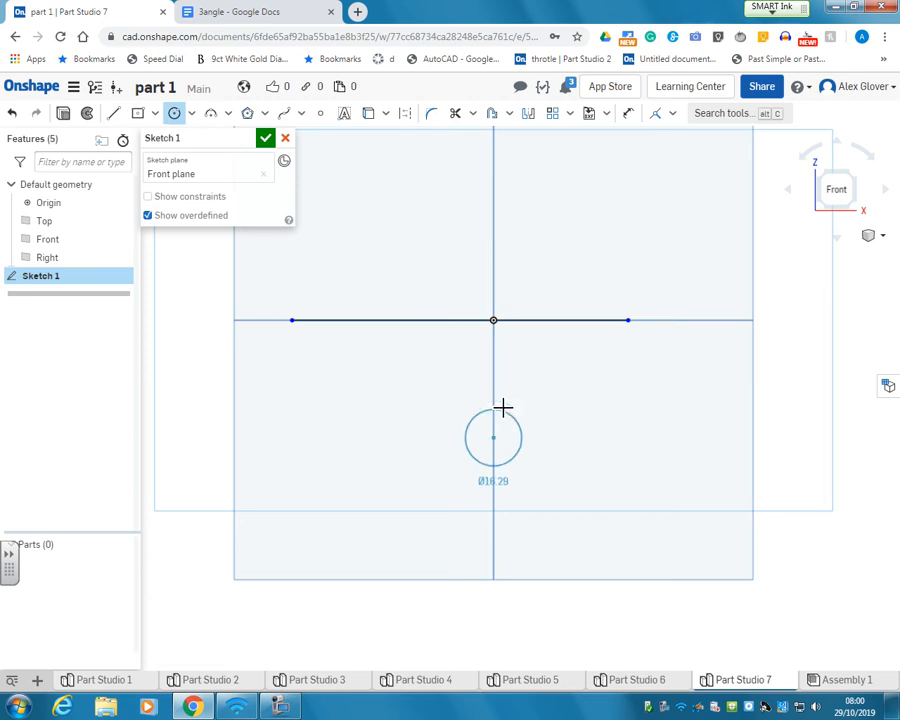
left_click(505, 400)
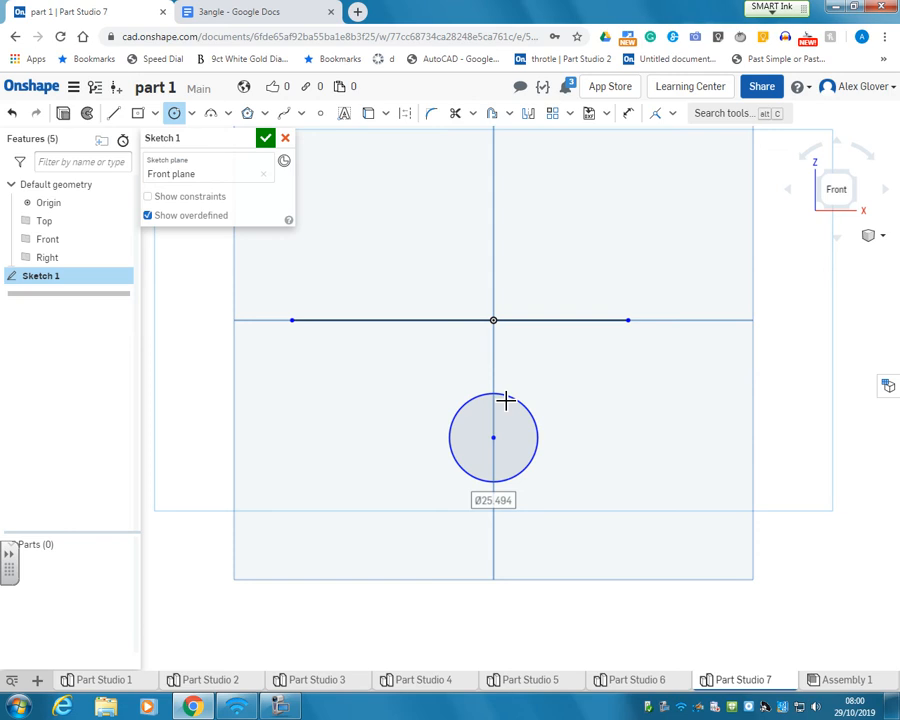
type("56")
key("Return")
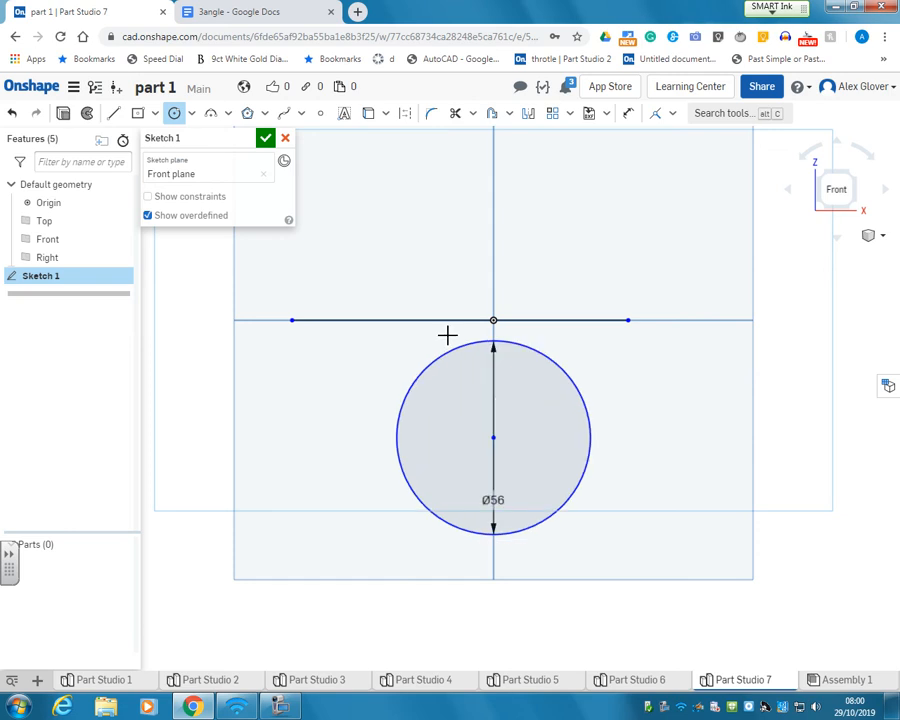
Add a concentric 34 mm diameter circle inside the 56 mm circle.
left_click(628, 117)
left_click(494, 438)
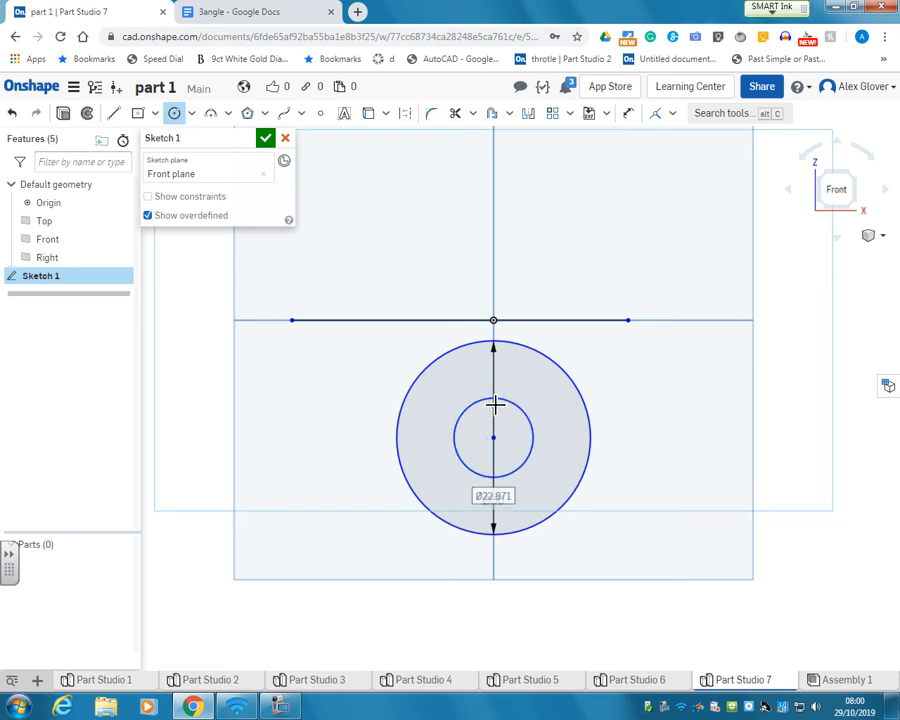
left_click(494, 404)
type("50")
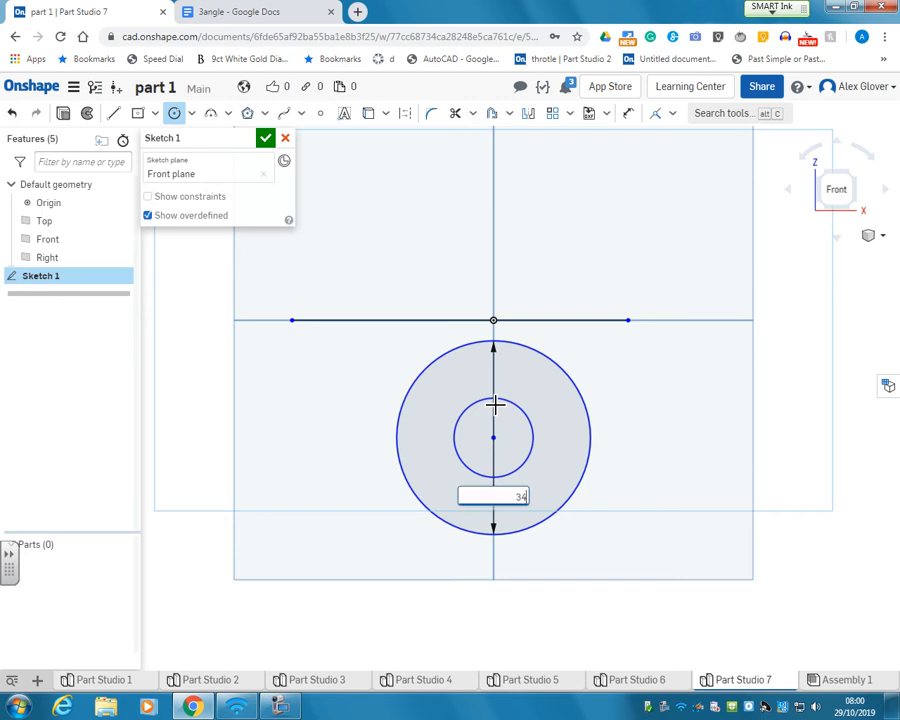
key("Return")
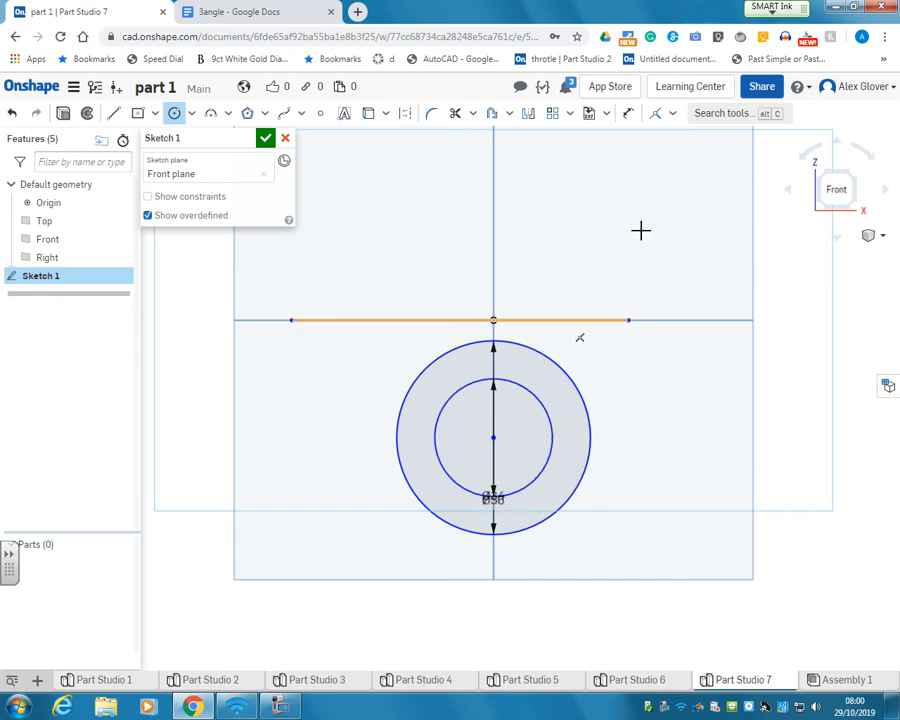
Dimension the circles' centre 42 mm below the horizontal line.
left_click(629, 113)
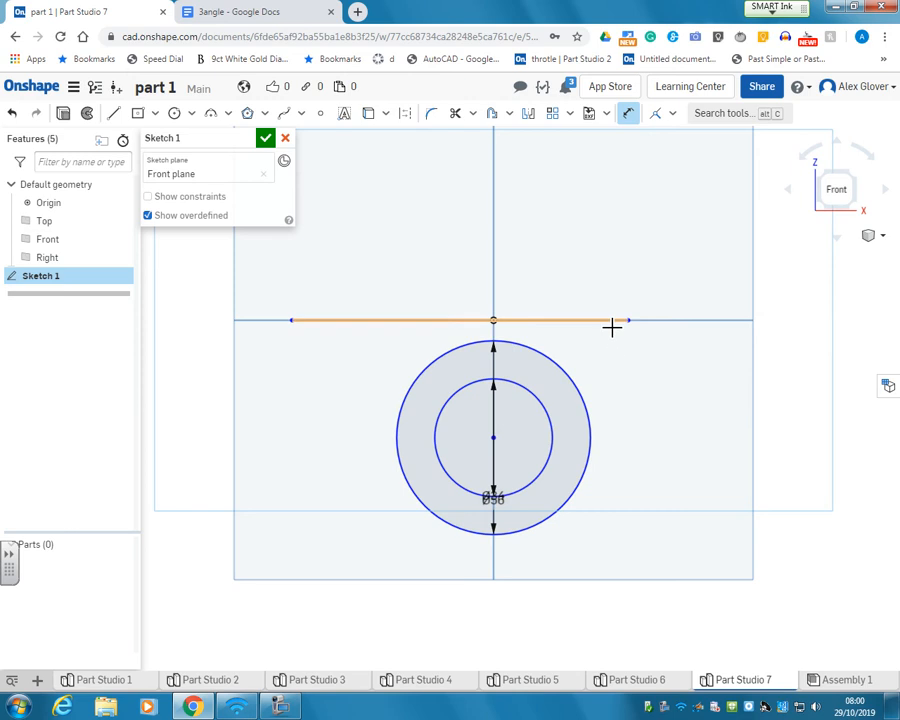
left_click(640, 398)
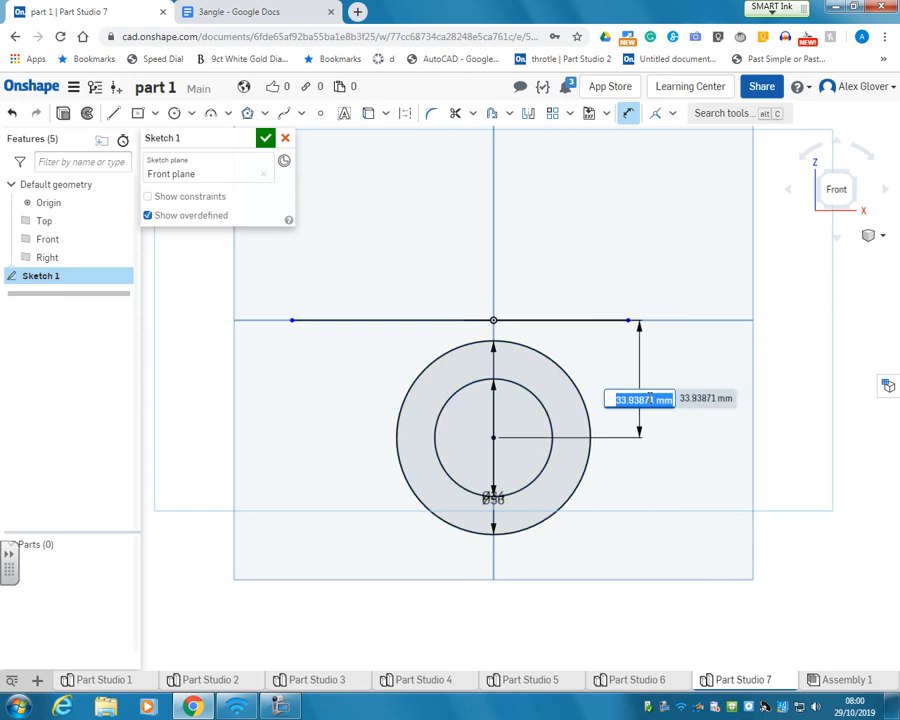
type("42")
key("Return")
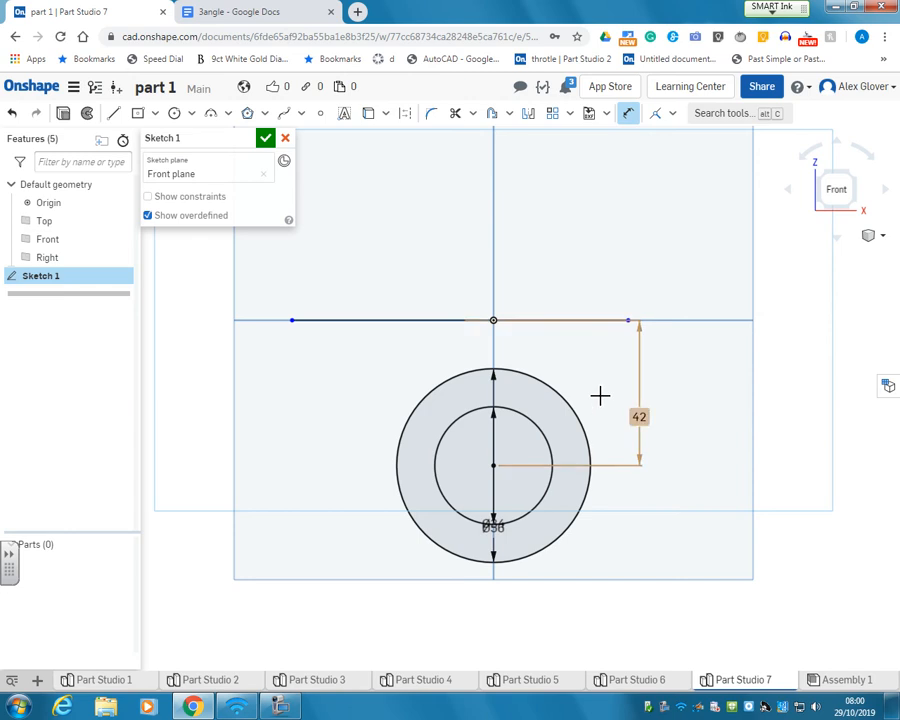
Dimension the horizontal line's right end 42 mm from the vertical axis.
left_click(494, 282)
left_click(566, 266)
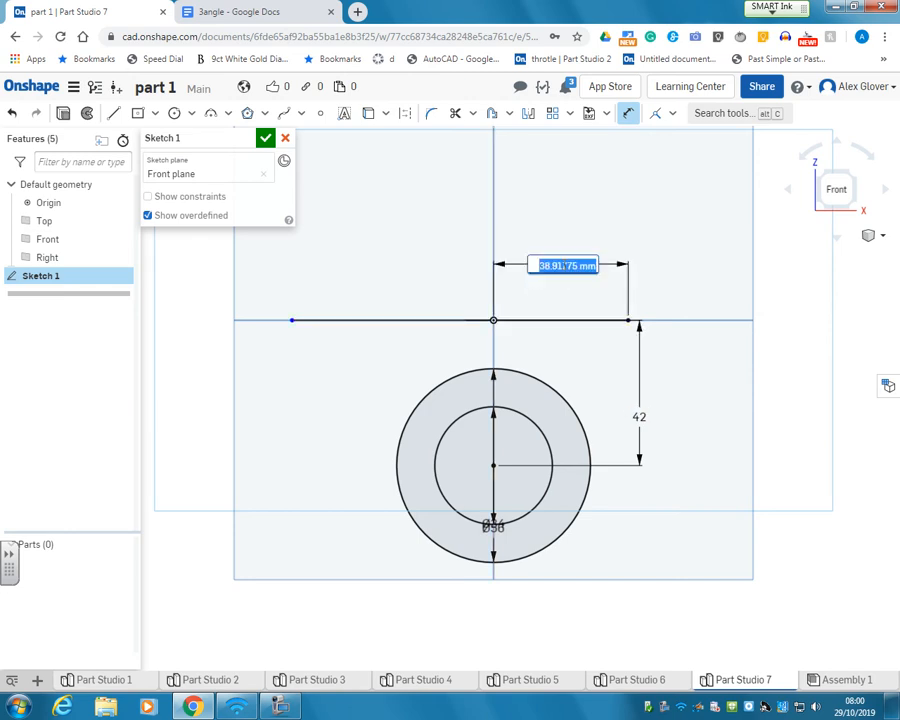
type("42")
key("Return")
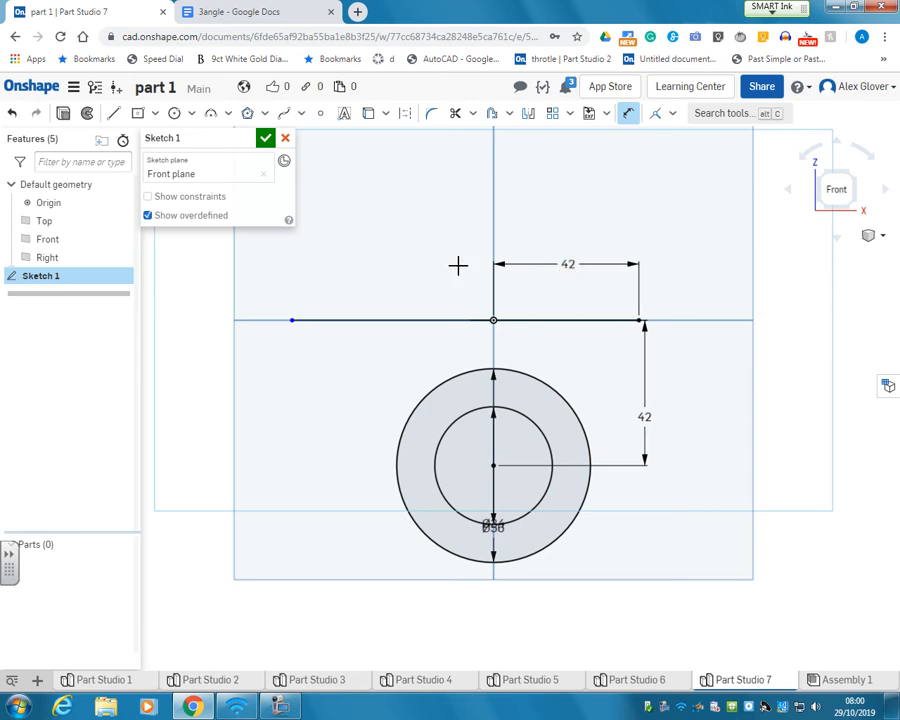
Dimension the horizontal line's left end 123 mm from the vertical axis.
mouse_move(470, 283)
middle_mouse_down()
mouse_move(540, 348)
mouse_move(587, 358)
middle_mouse_up()
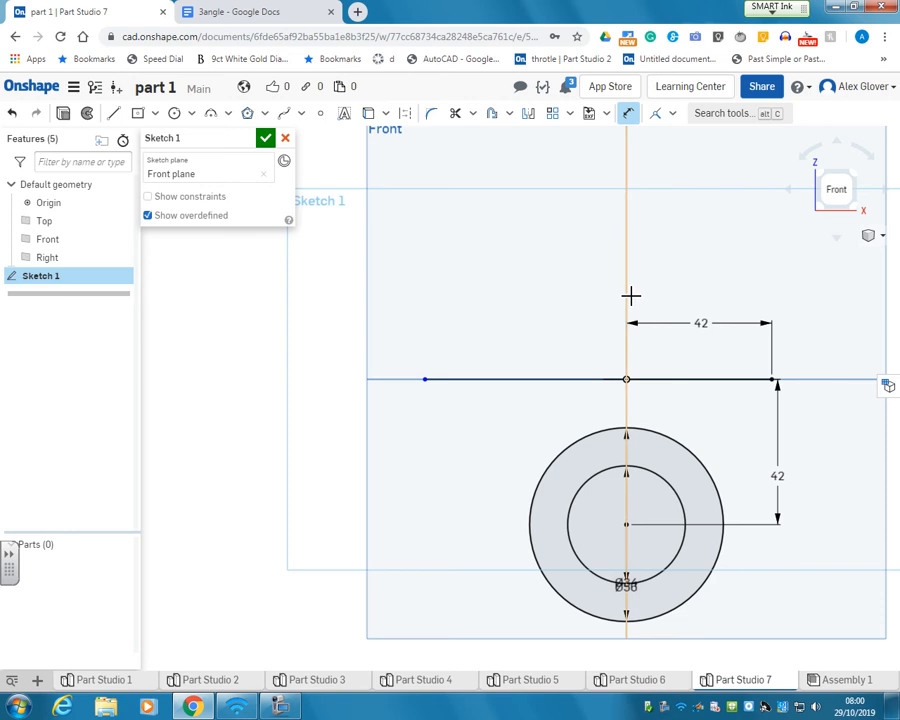
left_click(428, 381)
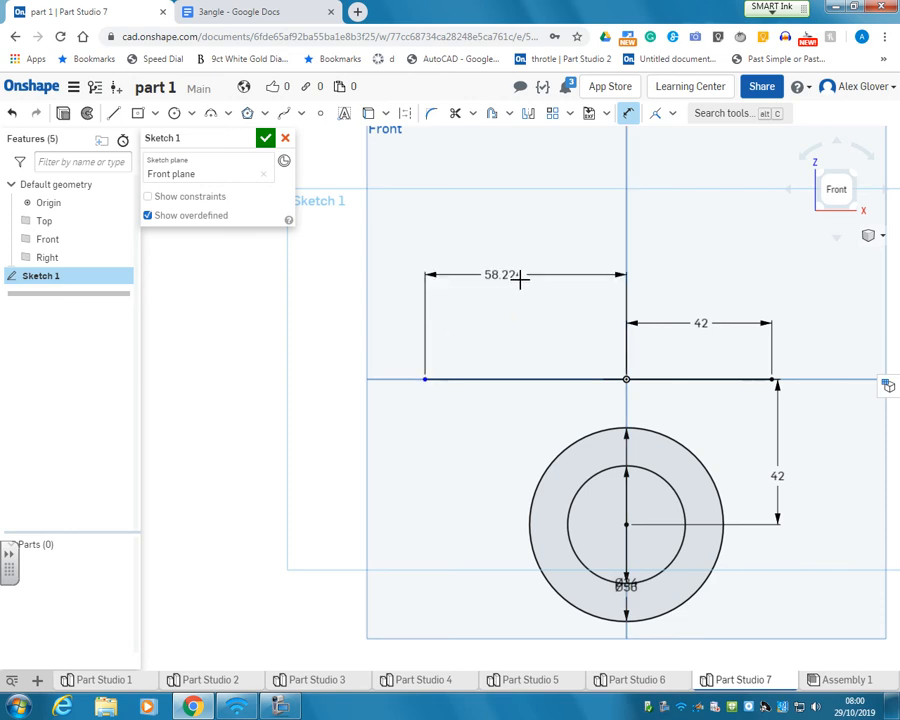
left_click(526, 280)
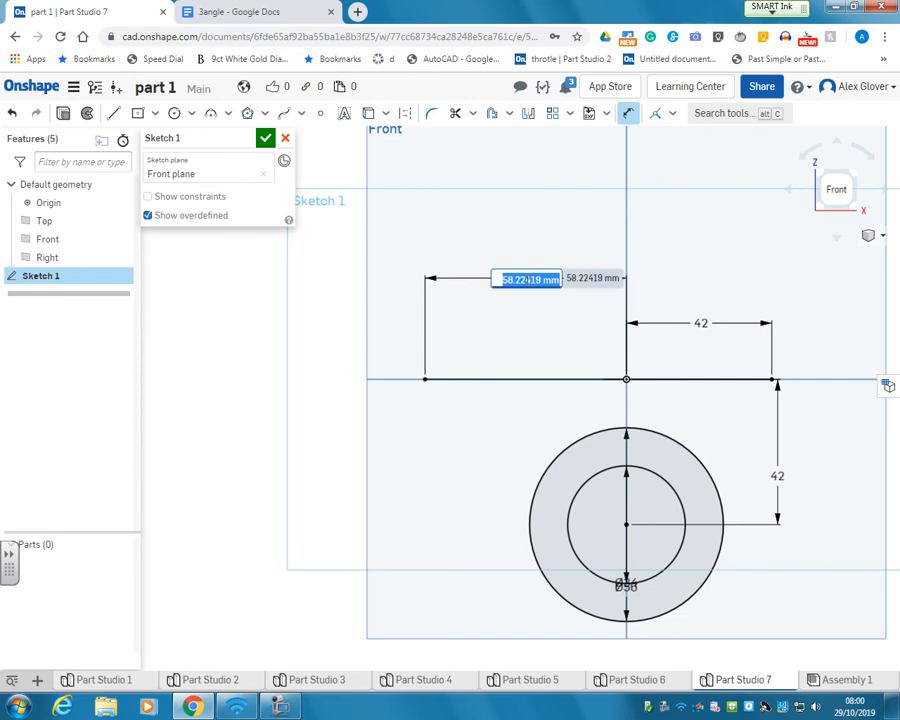
type("1")
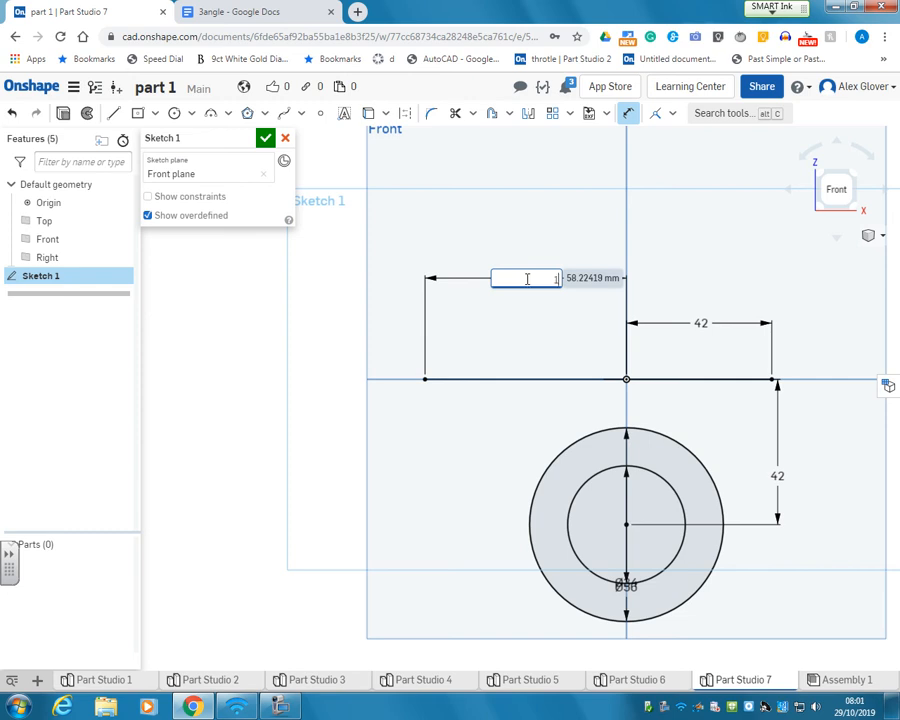
type("23")
key("Return")
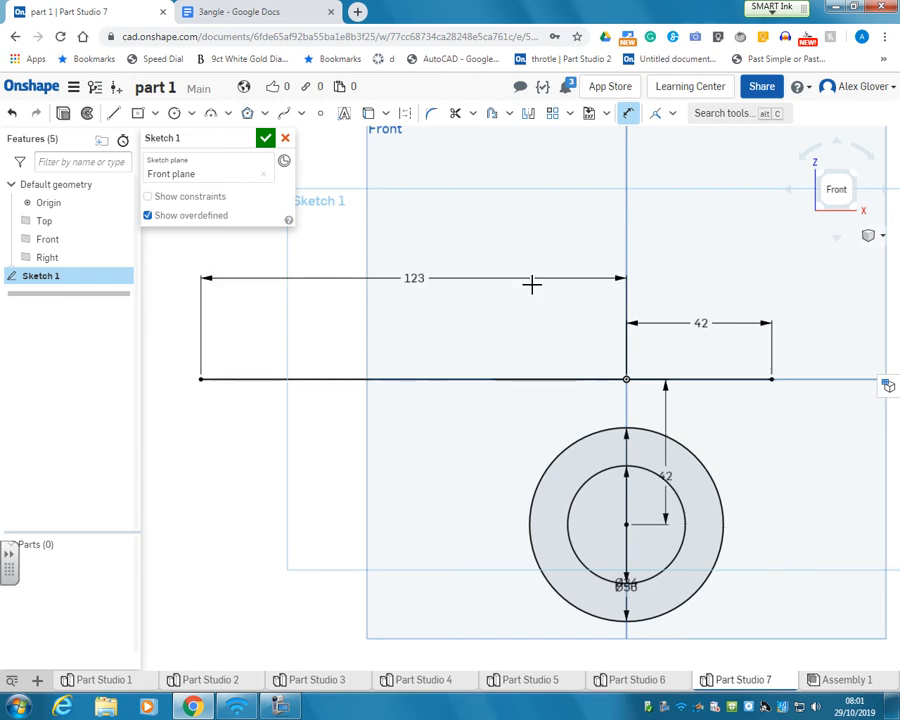
Draw slanted lines from the horizontal line's left and right ends to the outer circle, about 109 mm and 37 mm long.
left_click(113, 112)
left_click(201, 380)
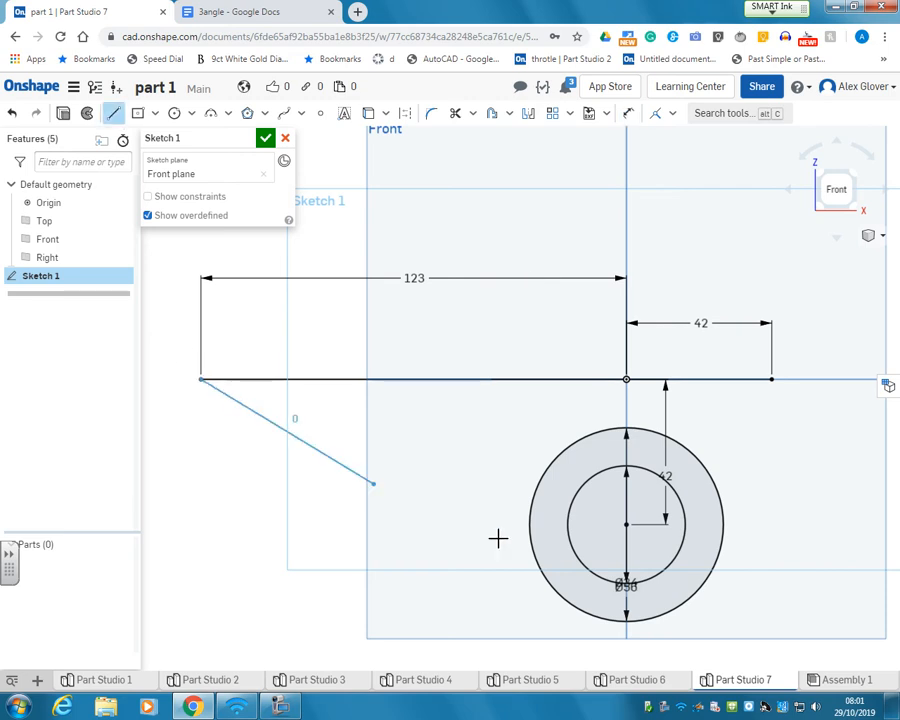
left_click(535, 556)
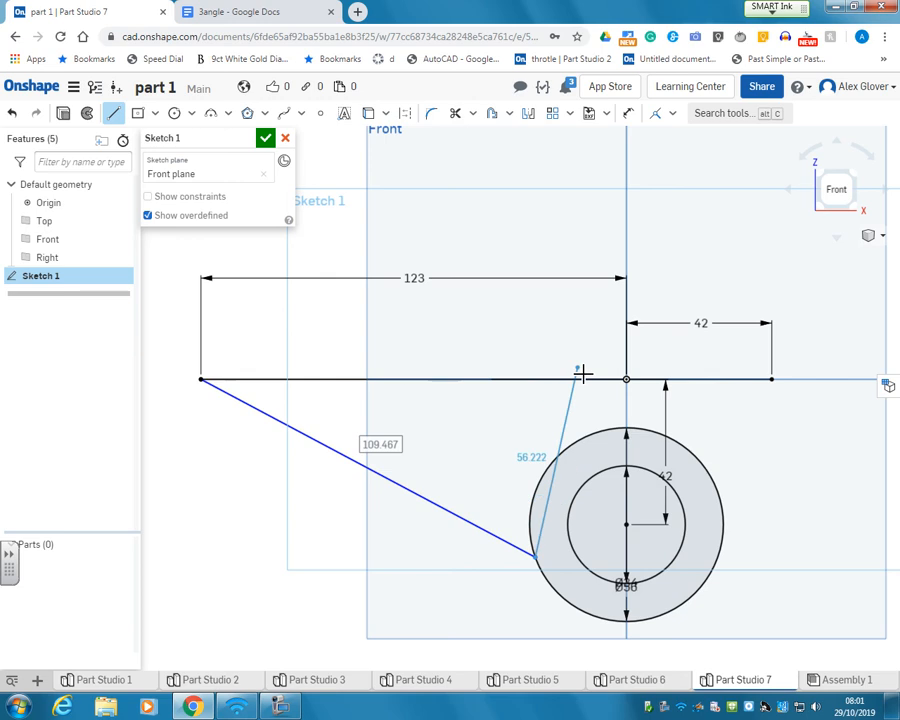
left_click(115, 114)
left_click(115, 114)
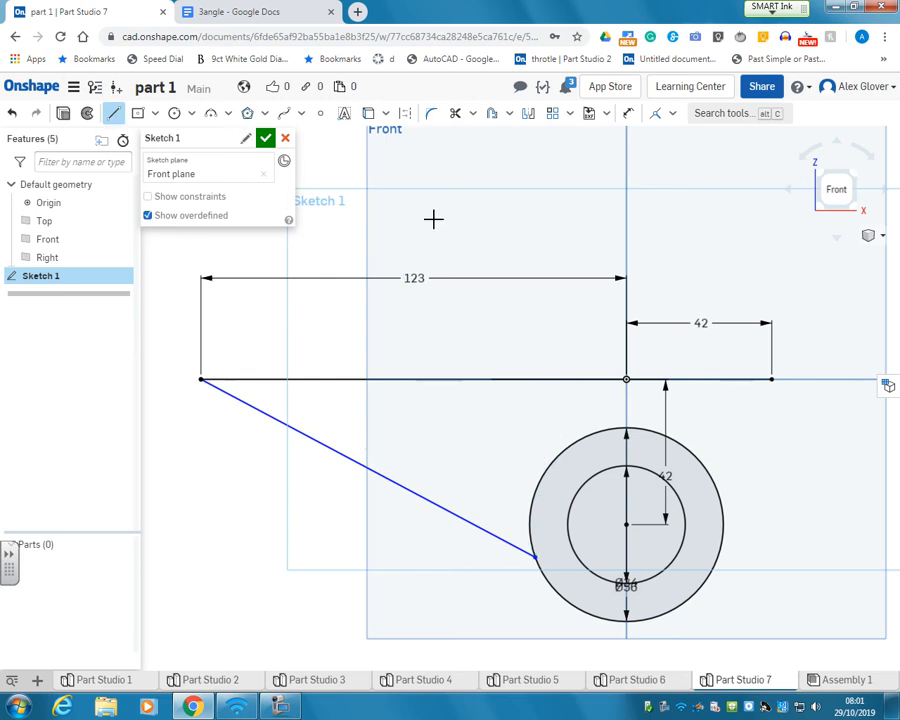
left_click(771, 379)
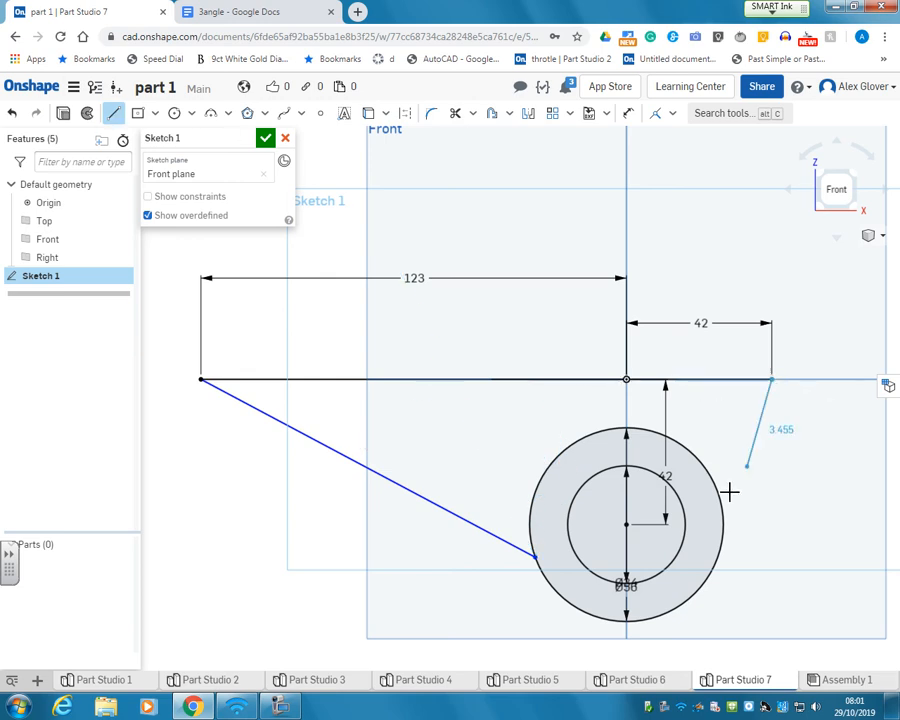
left_click(718, 493)
key("Escape")
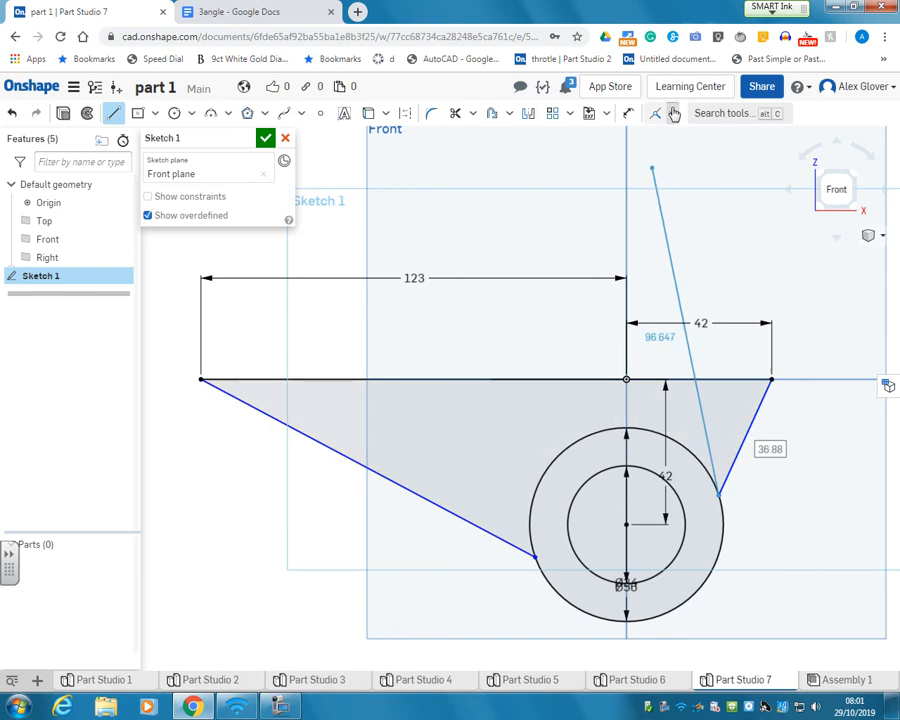
Make both slanted lines tangent to the outer circle and trim away the circle's upper arc.
left_click(672, 113)
left_click(701, 216)
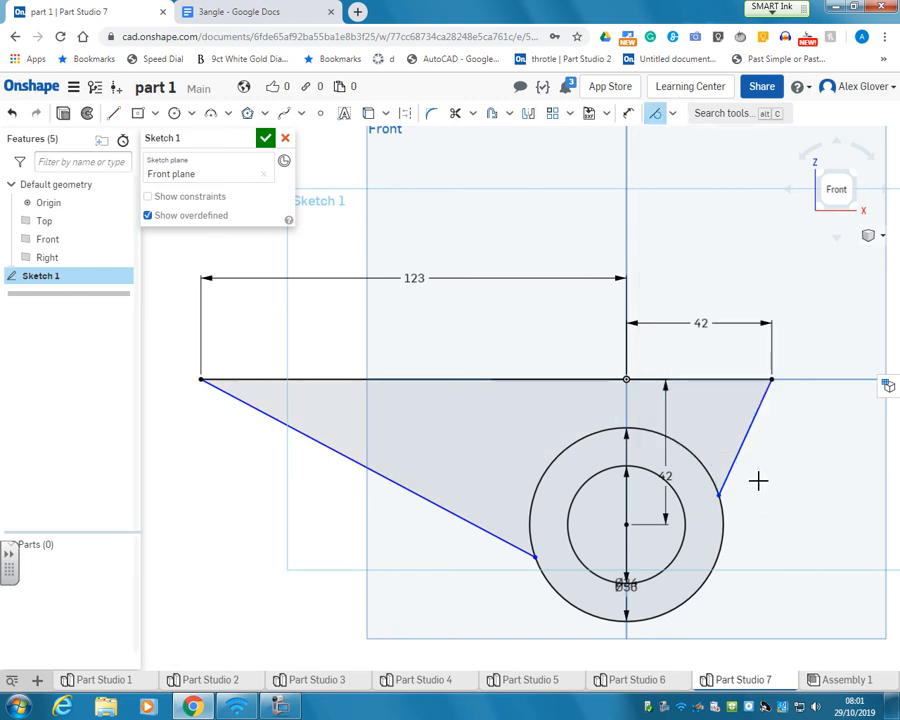
left_click(738, 478)
left_click(728, 525)
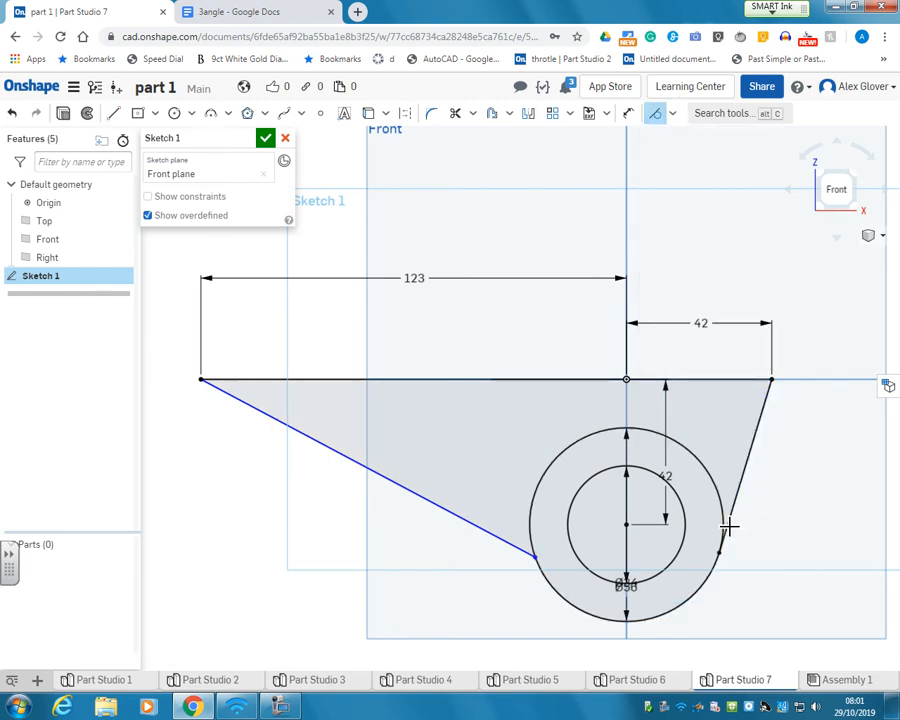
left_click(513, 541)
left_click(552, 586)
left_click(456, 113)
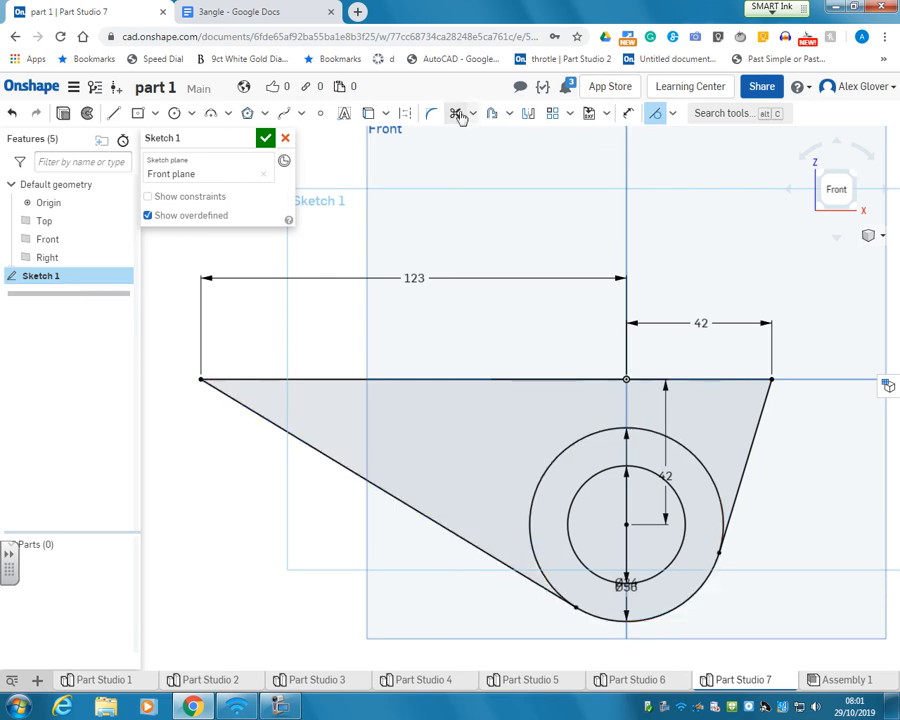
left_click(585, 442)
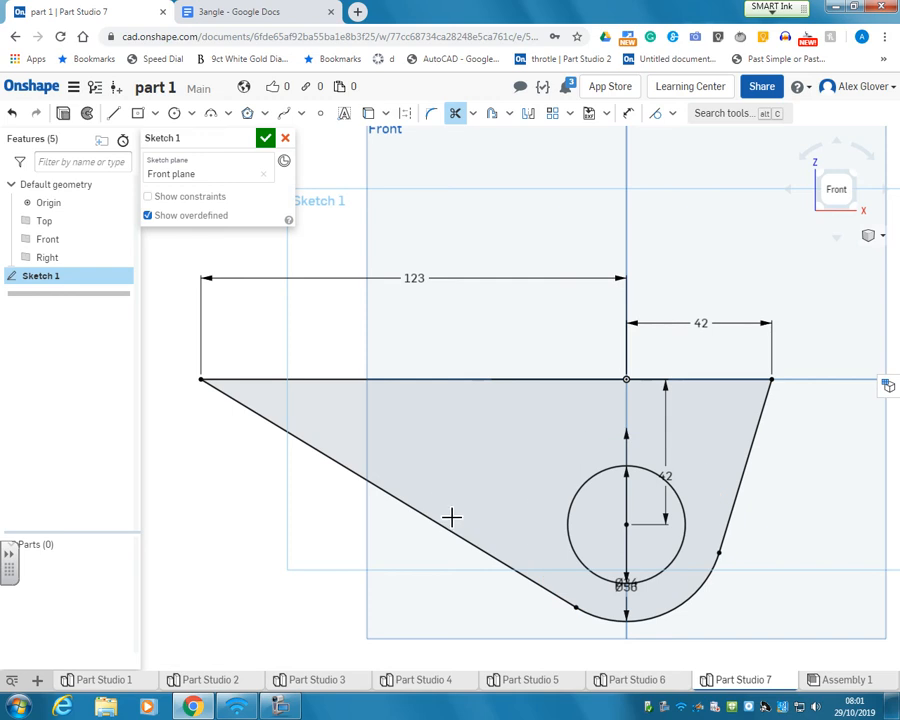
Undo the trim, the tangent constraints and both slanted lines.
left_click(17, 117)
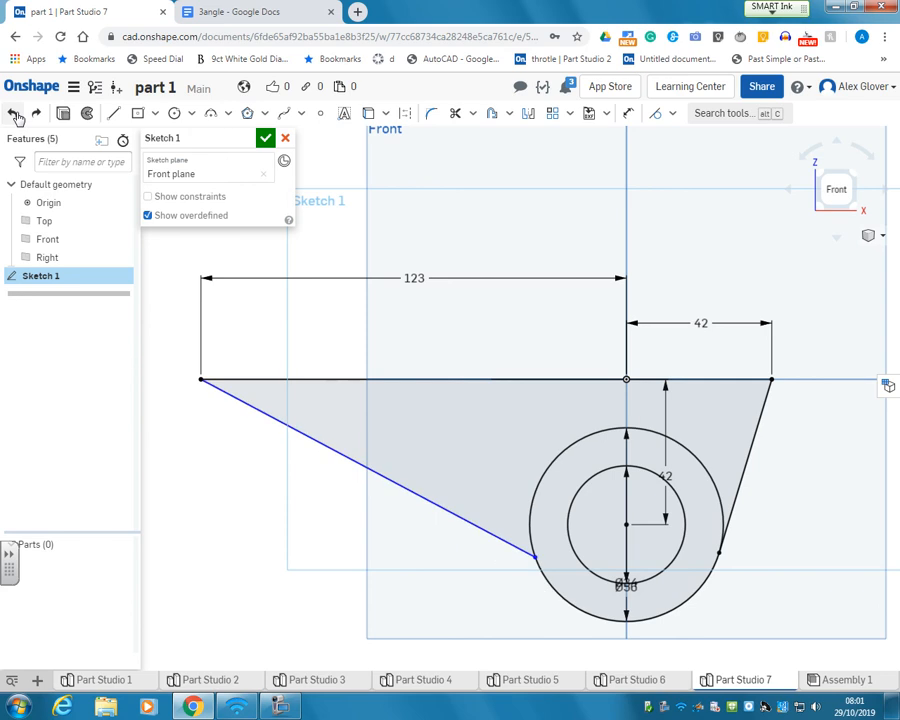
left_click(15, 116)
left_click(15, 116)
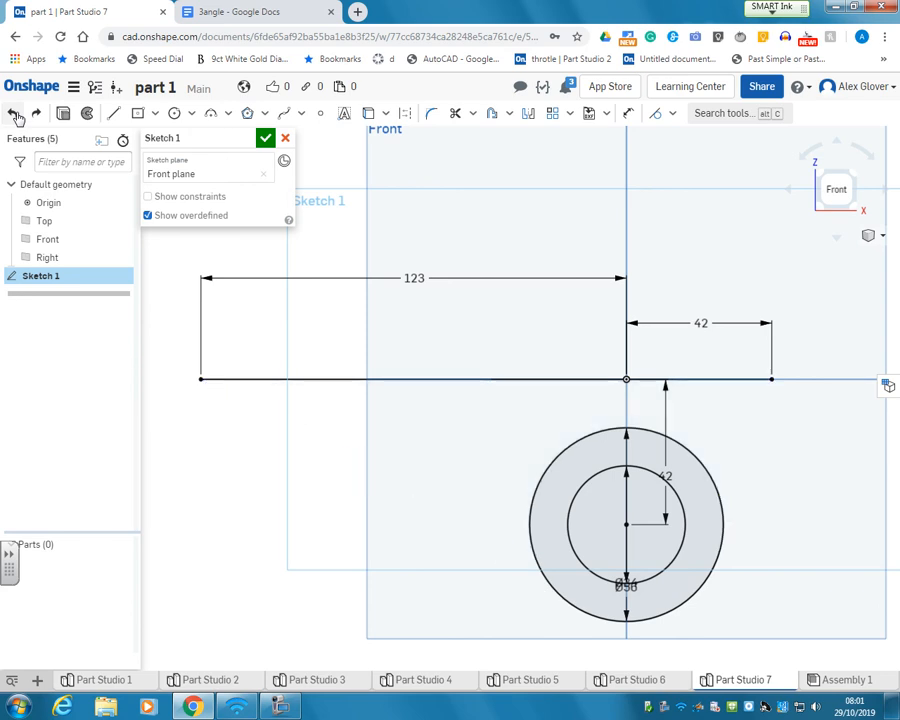
Draw a vertical line about 10 mm down from the horizontal line's left end, continuing with a slanted line about 111 mm long to the outer circle.
key("l")
left_click(202, 379)
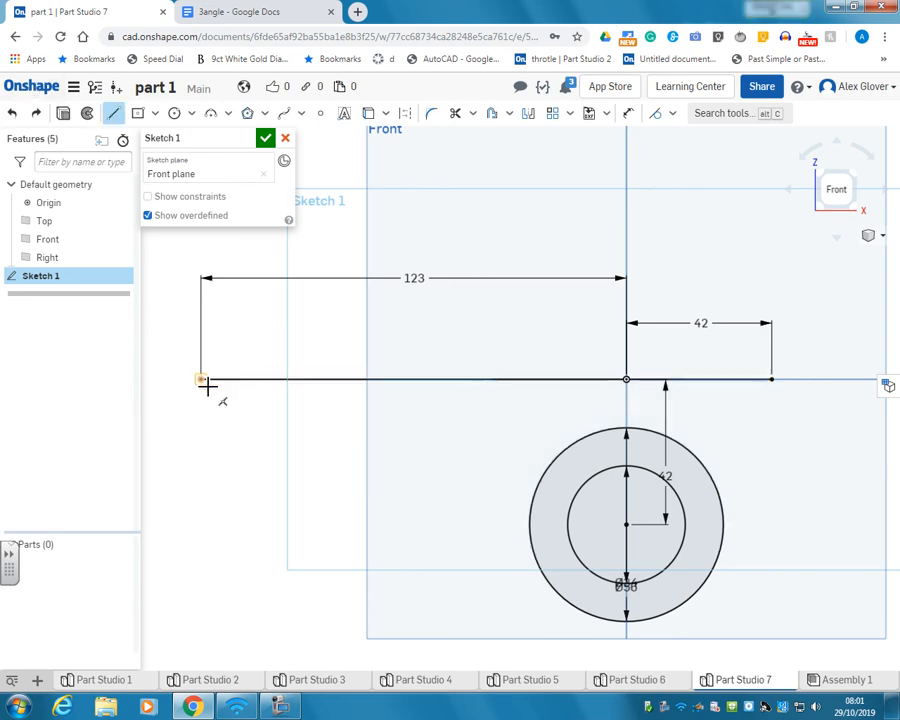
left_click(204, 418)
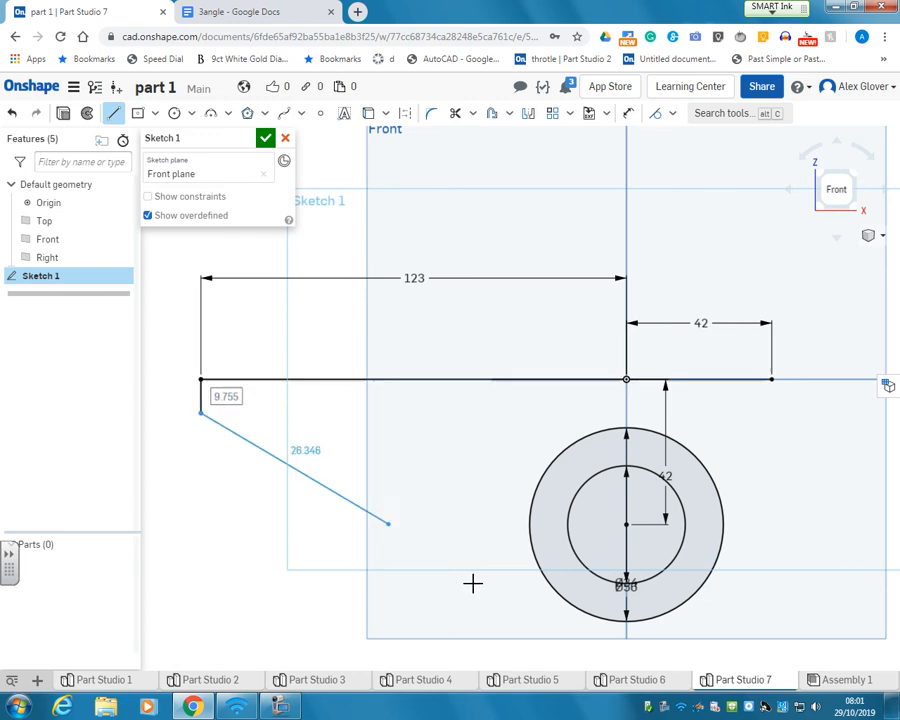
left_click(547, 583)
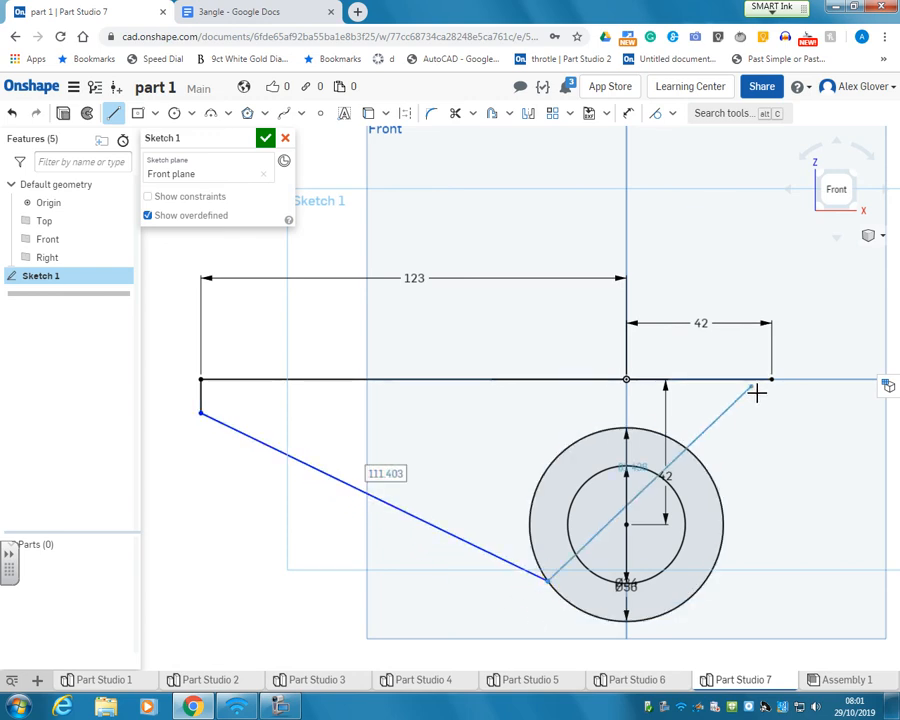
left_click(115, 112)
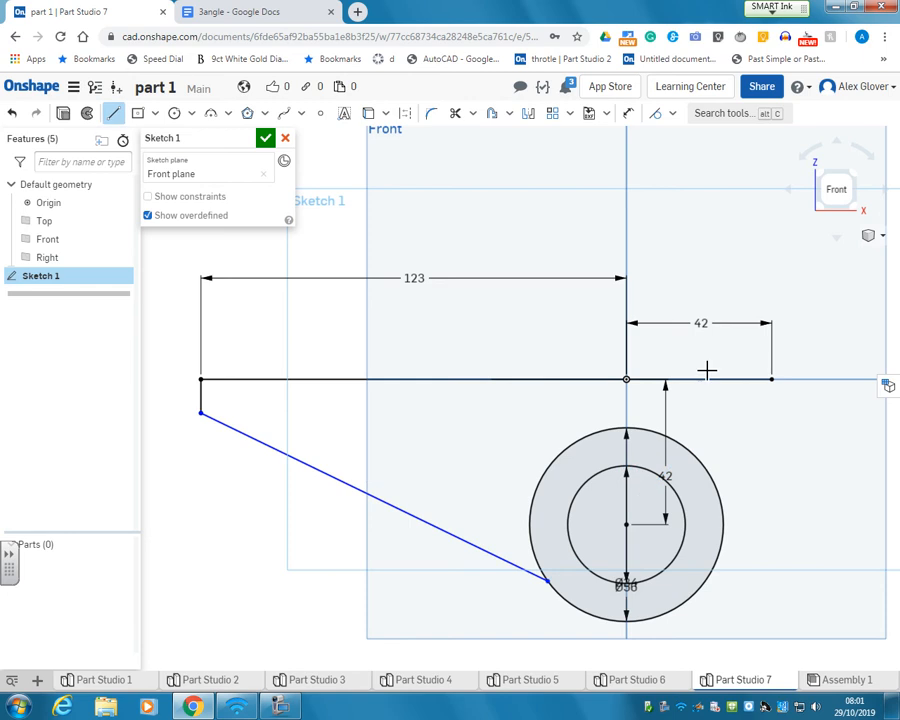
Draw a vertical line about 8 mm down from the horizontal line's right end, continuing with a slanted line about 34 mm long to the outer circle.
left_click(772, 379)
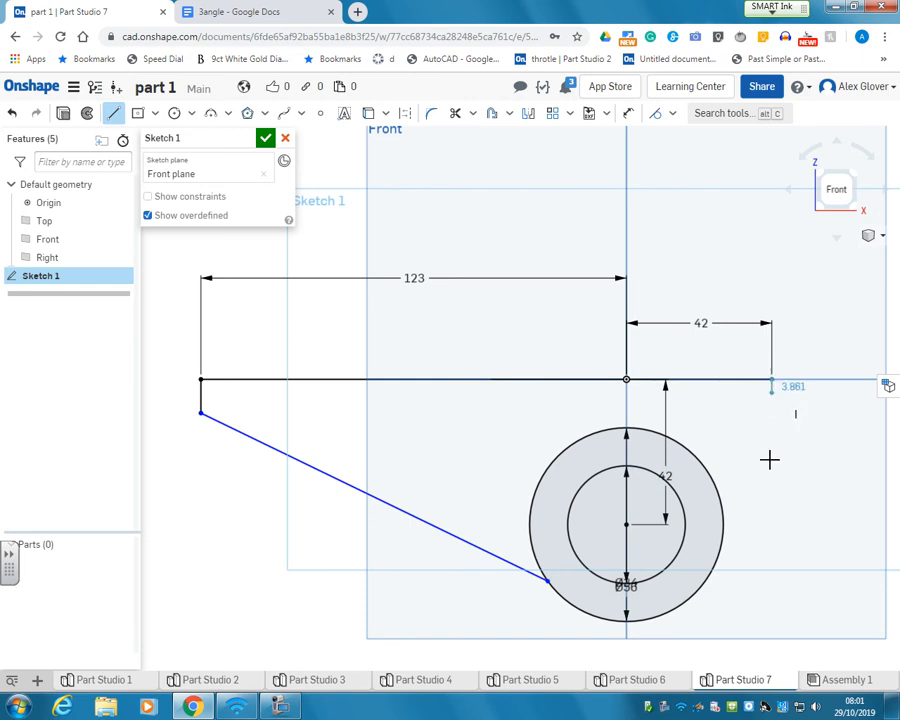
left_click(772, 406)
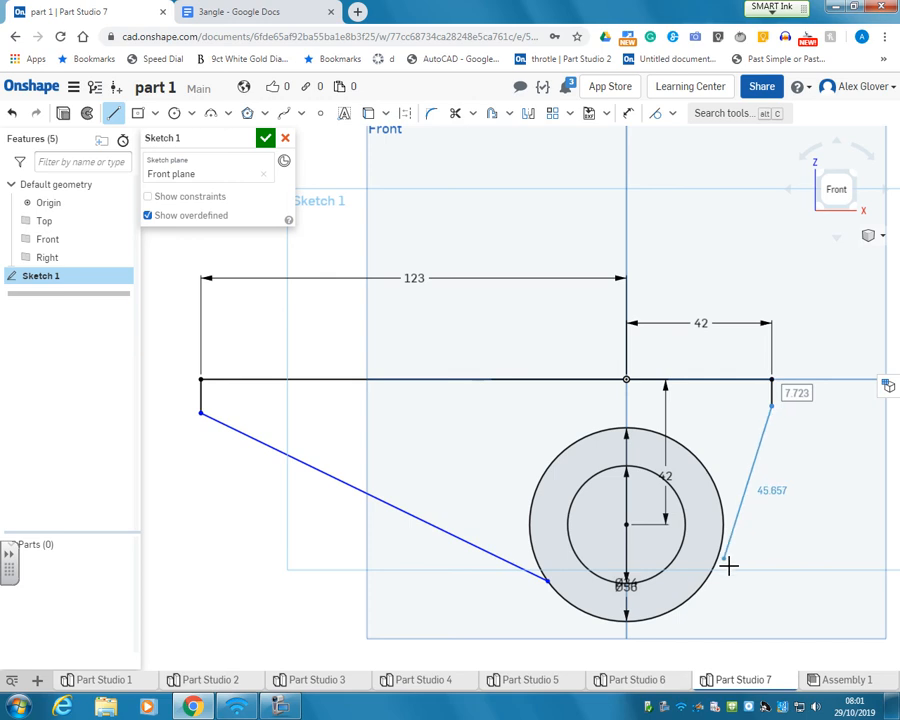
left_click(724, 516)
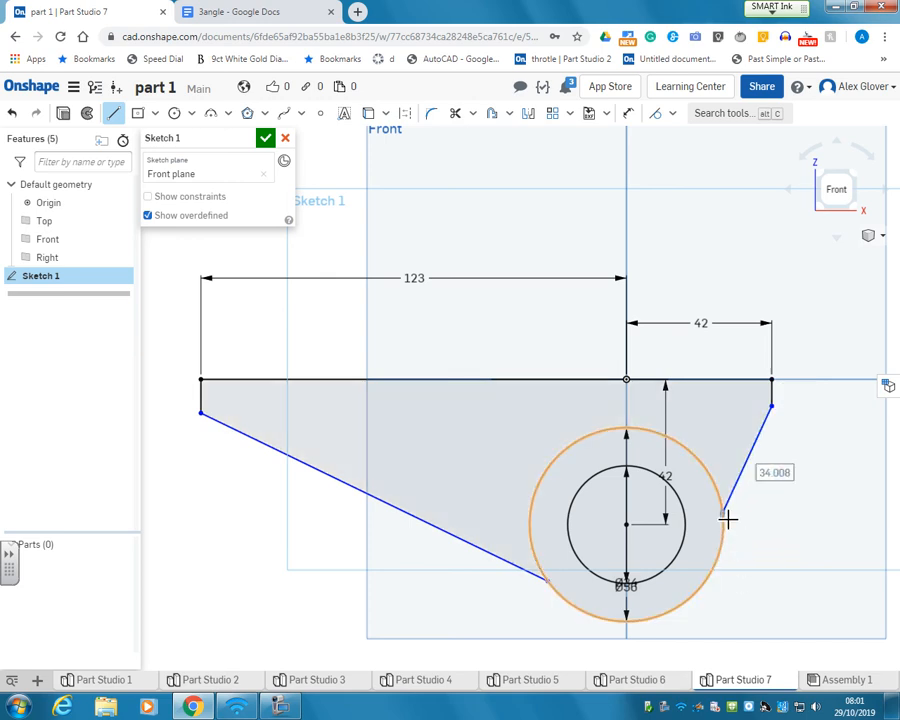
Apply an Equal constraint between the short vertical lines at both ends of the profile.
left_click(672, 113)
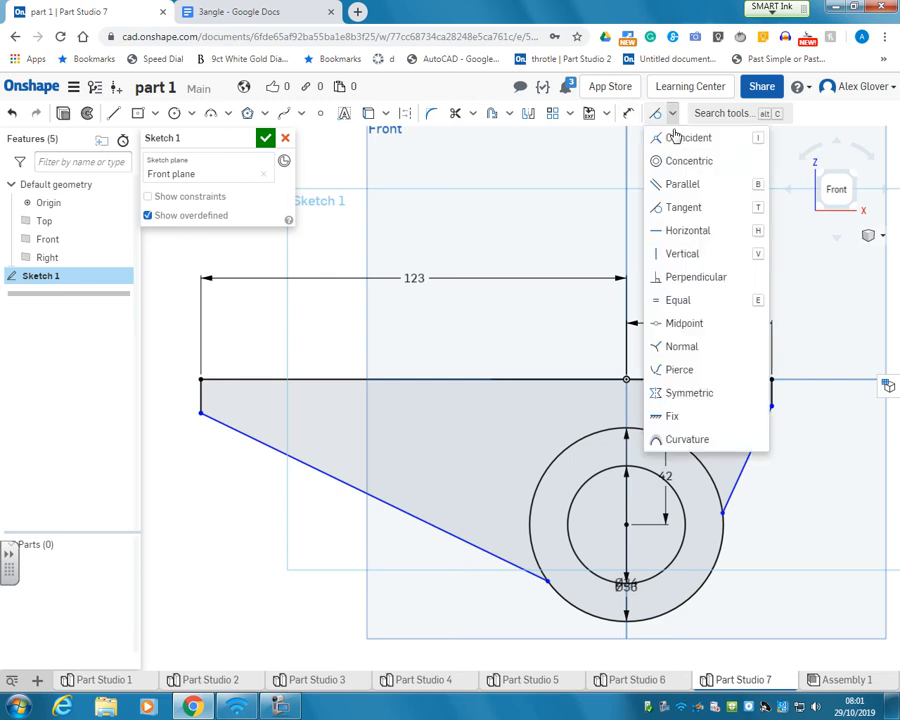
left_click(680, 300)
left_click(776, 396)
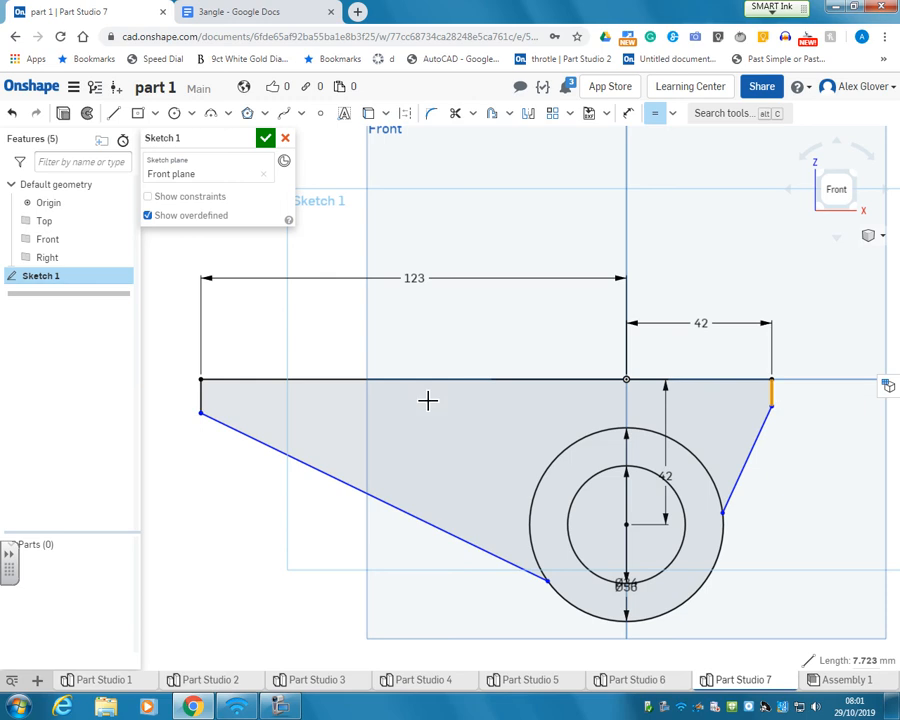
left_click(203, 396)
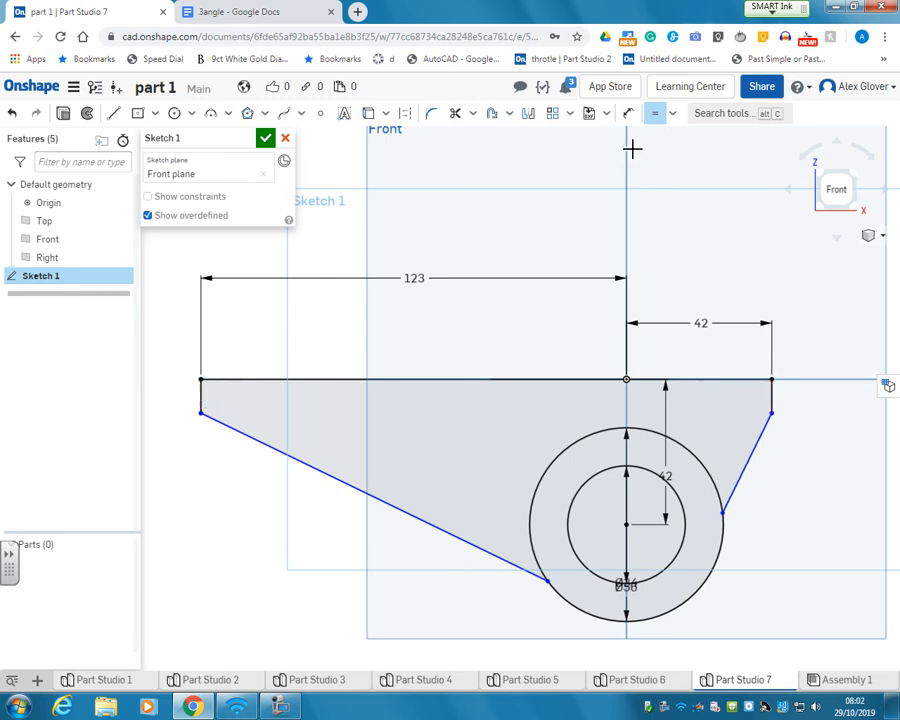
Dimension the right vertical line's length as 12 mm.
key("d")
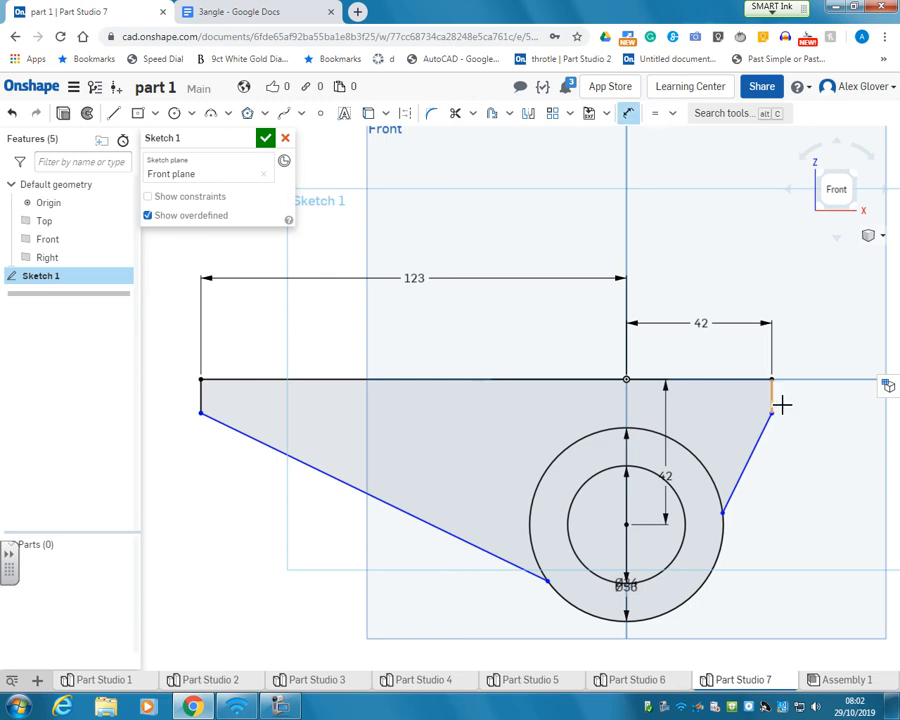
left_click(777, 401)
left_click(805, 399)
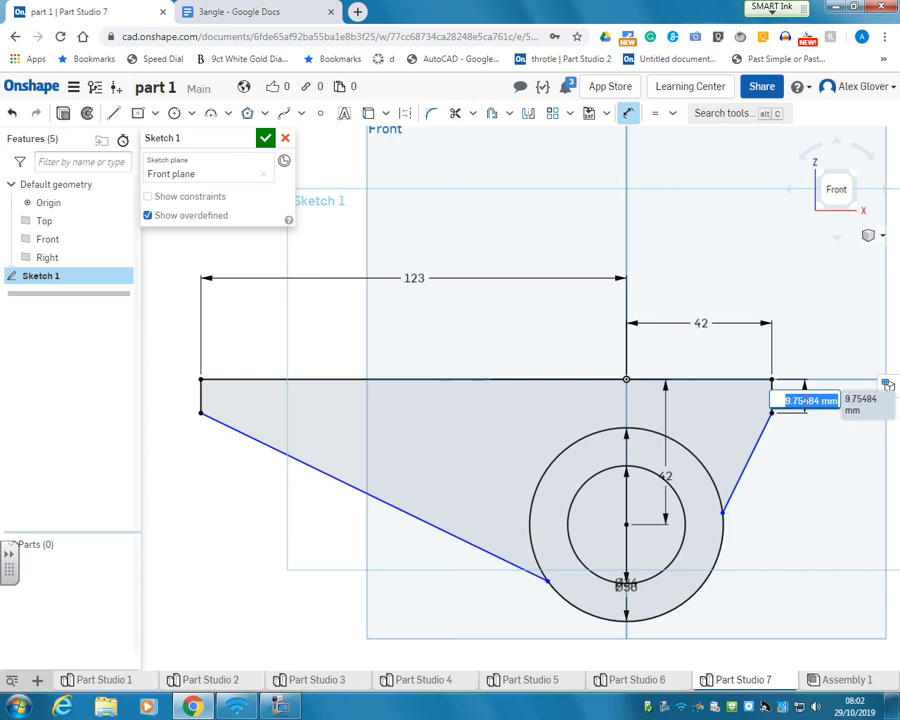
type("12")
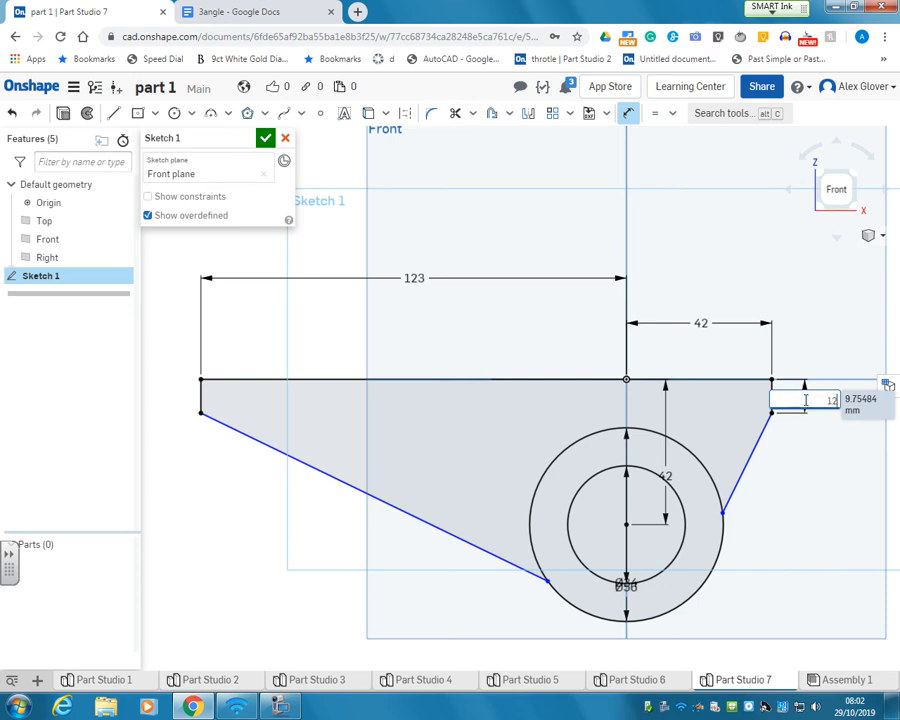
key("Return")
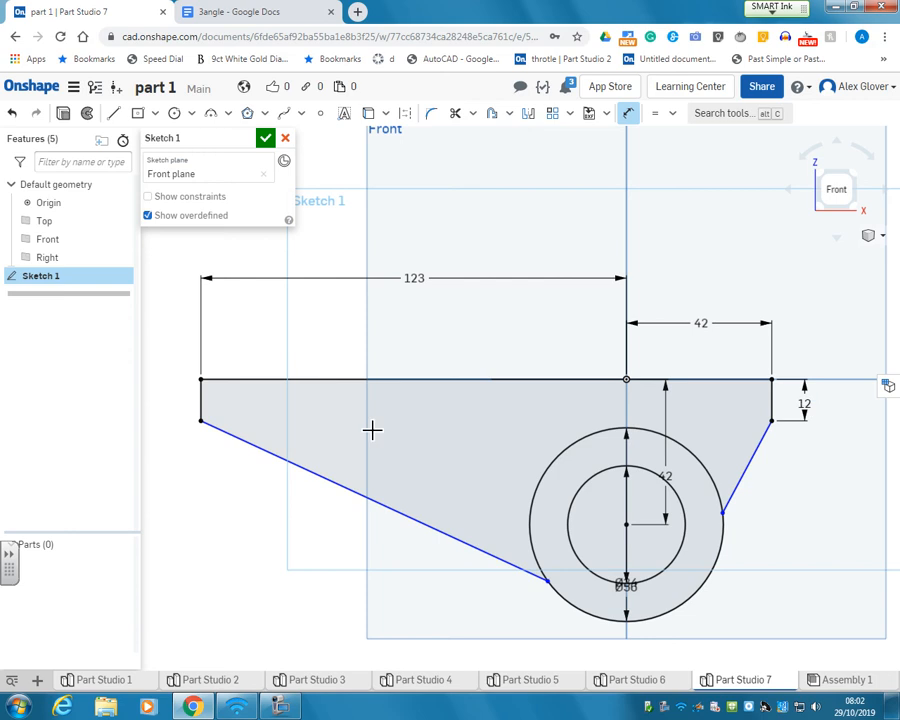
Make both slanted lines tangent to the outer circle.
left_click(670, 113)
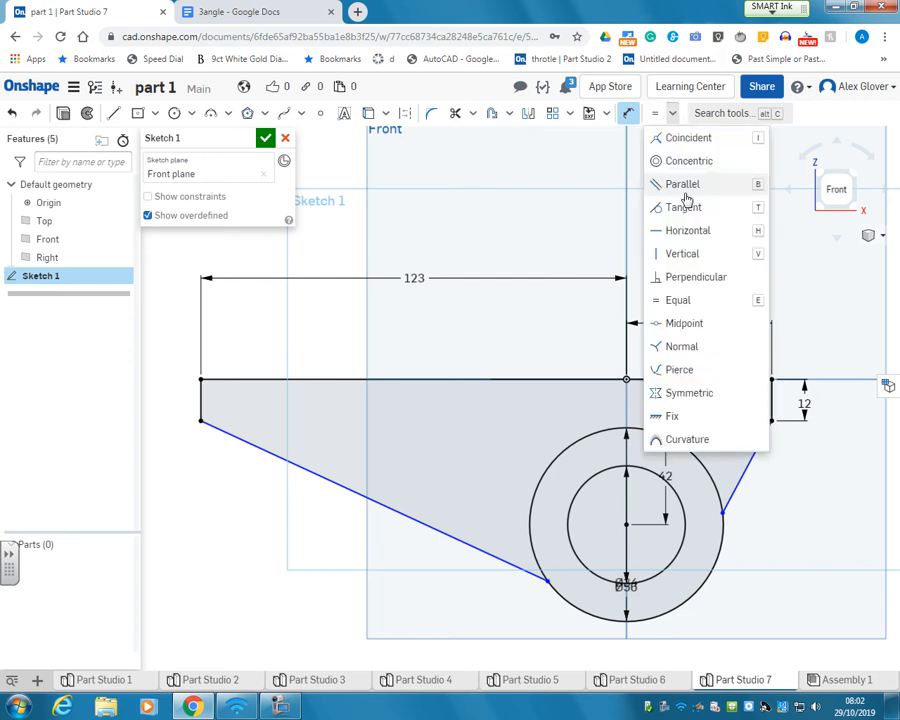
left_click(697, 207)
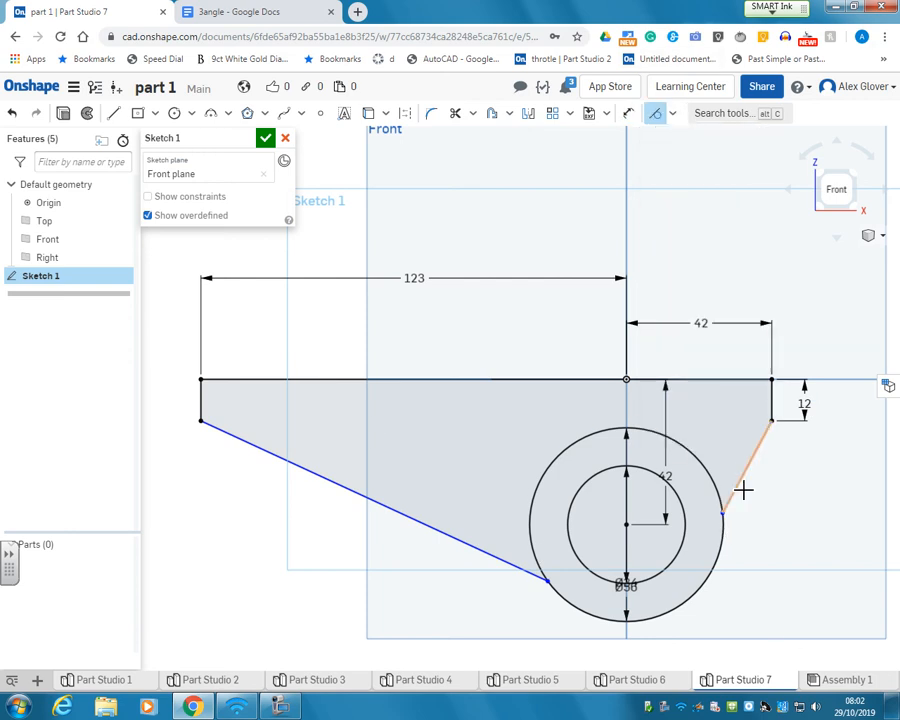
left_click(673, 581)
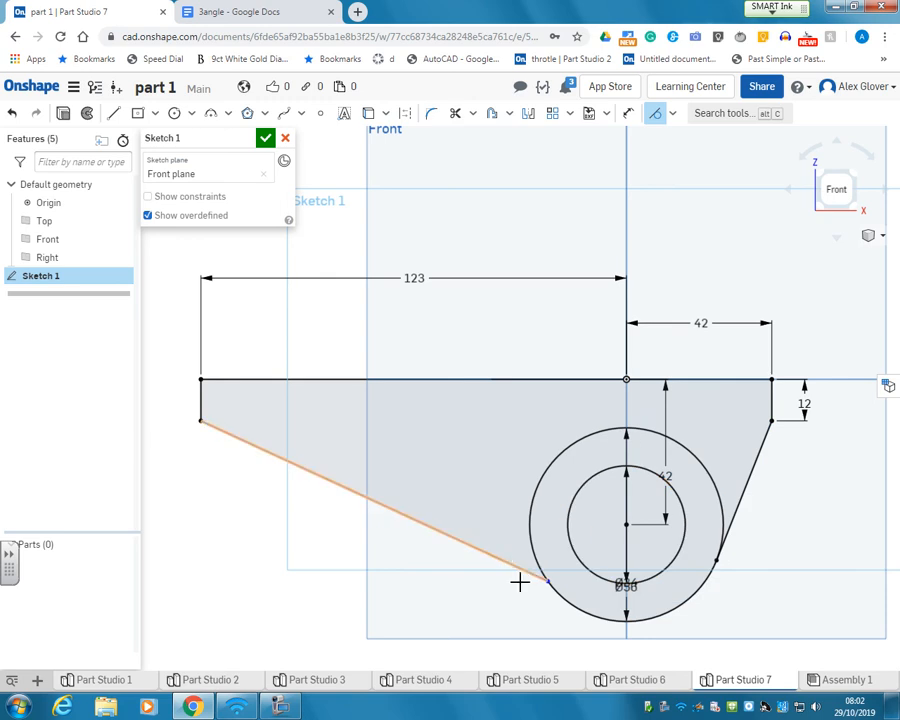
left_click(576, 610)
Trim away the outer circle's upper arc inside the profile and finish the sketch.
left_click(455, 113)
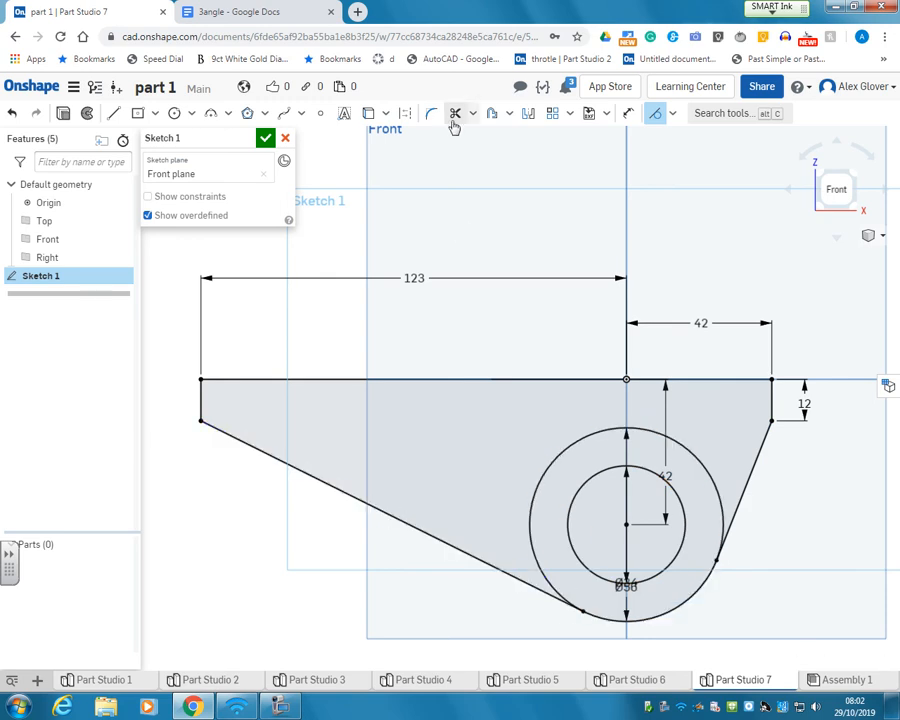
left_click(612, 433)
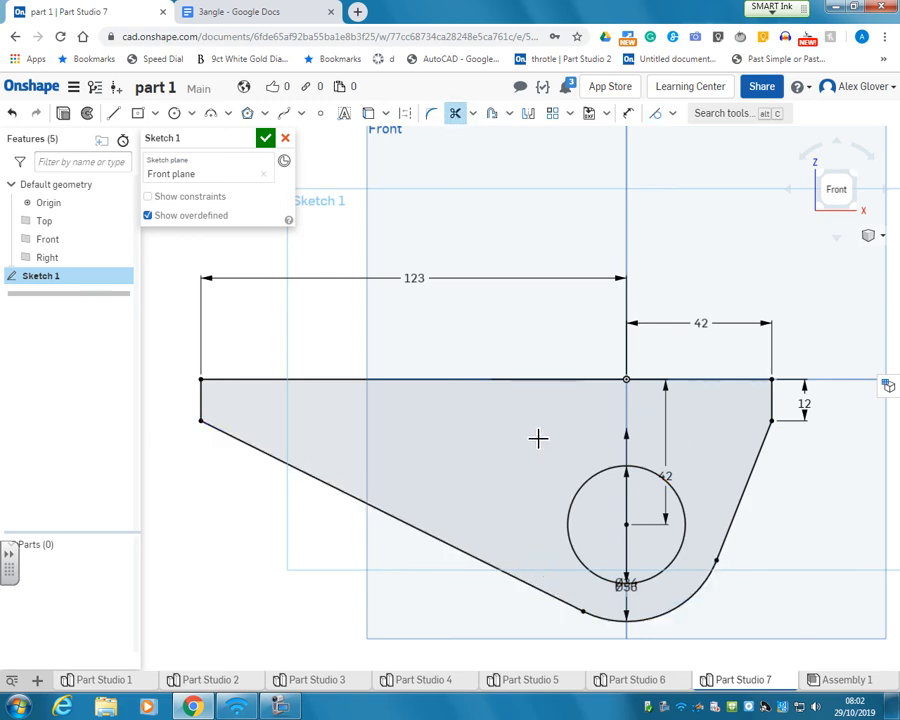
right_click_drag(589, 417, 552, 429)
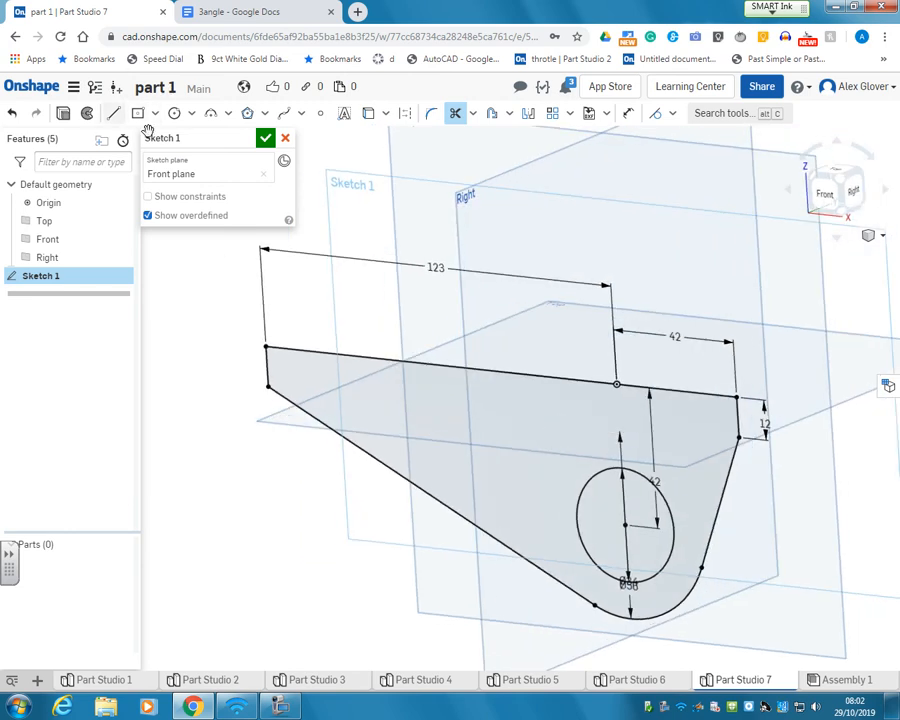
left_click(265, 138)
Extrude the profile around the circular hole as a new solid, symmetric, with a depth of 66 mm.
left_click(126, 113)
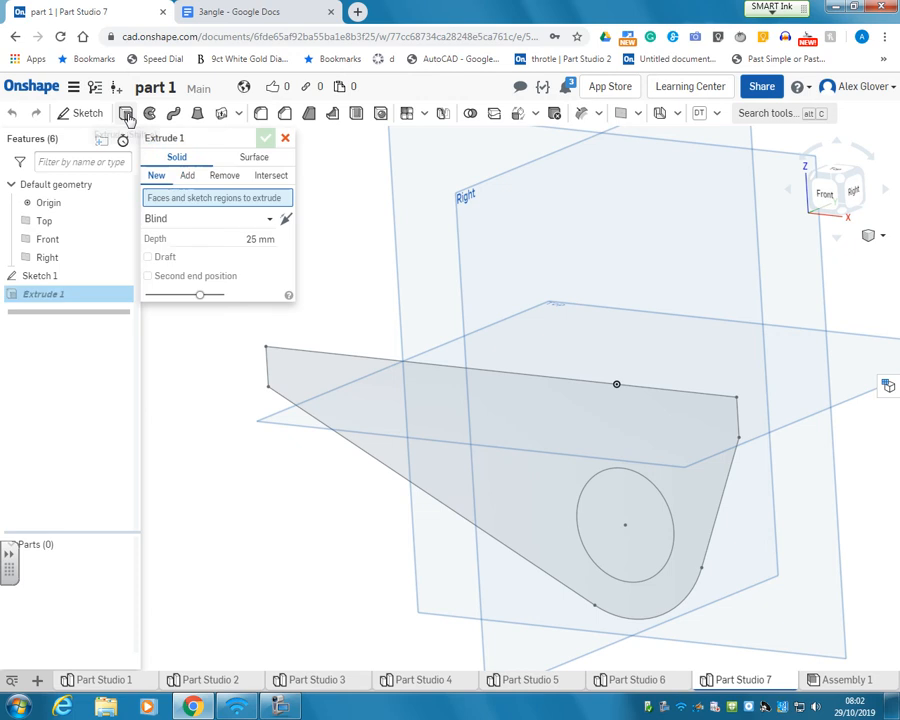
left_click(415, 402)
left_click(205, 231)
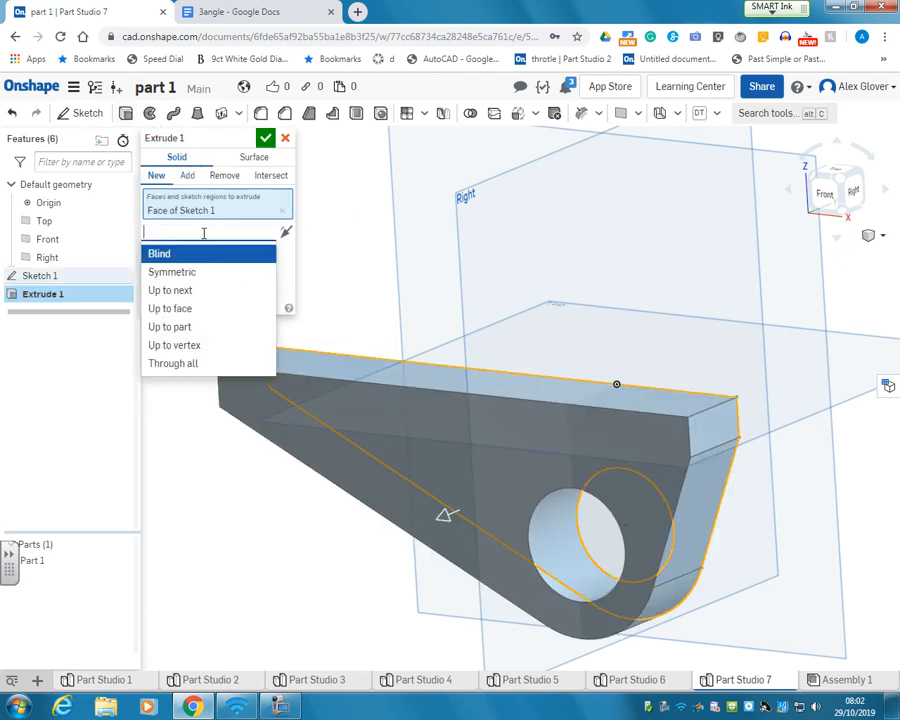
left_click(172, 272)
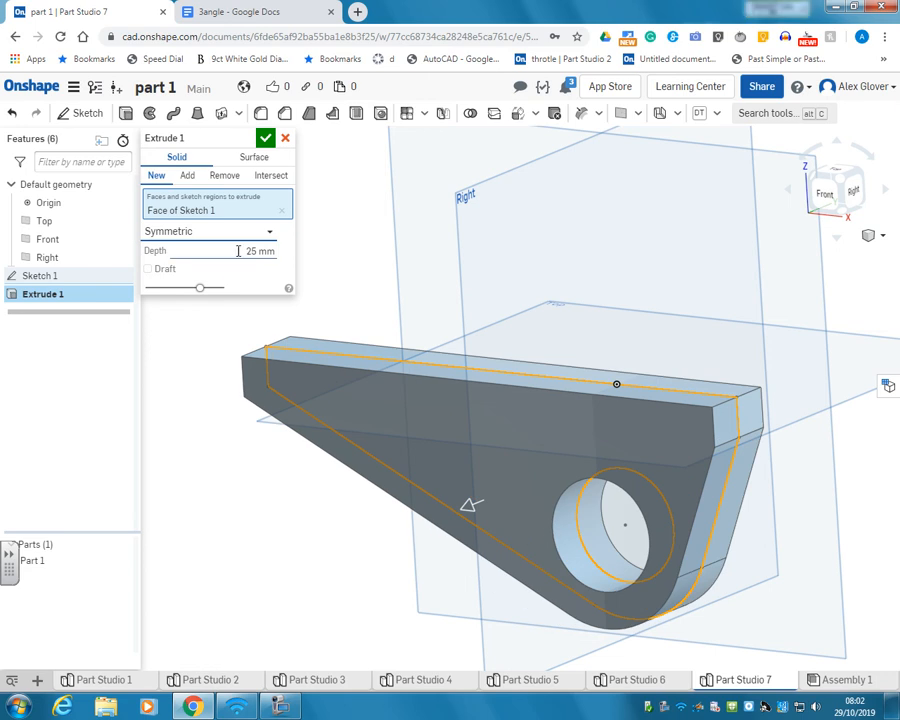
left_click(239, 251)
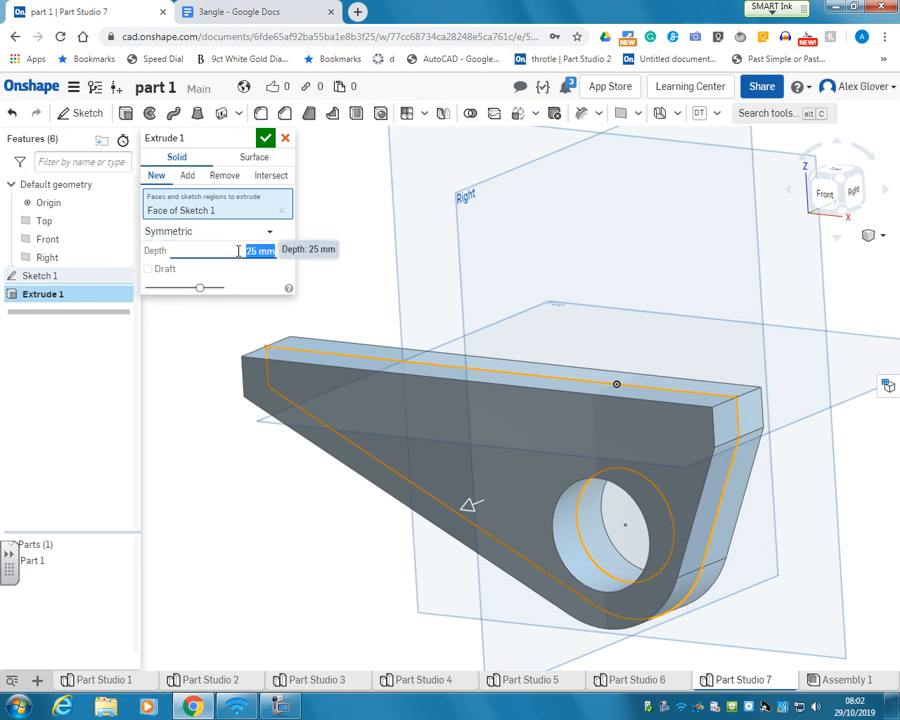
type("66")
key("Return")
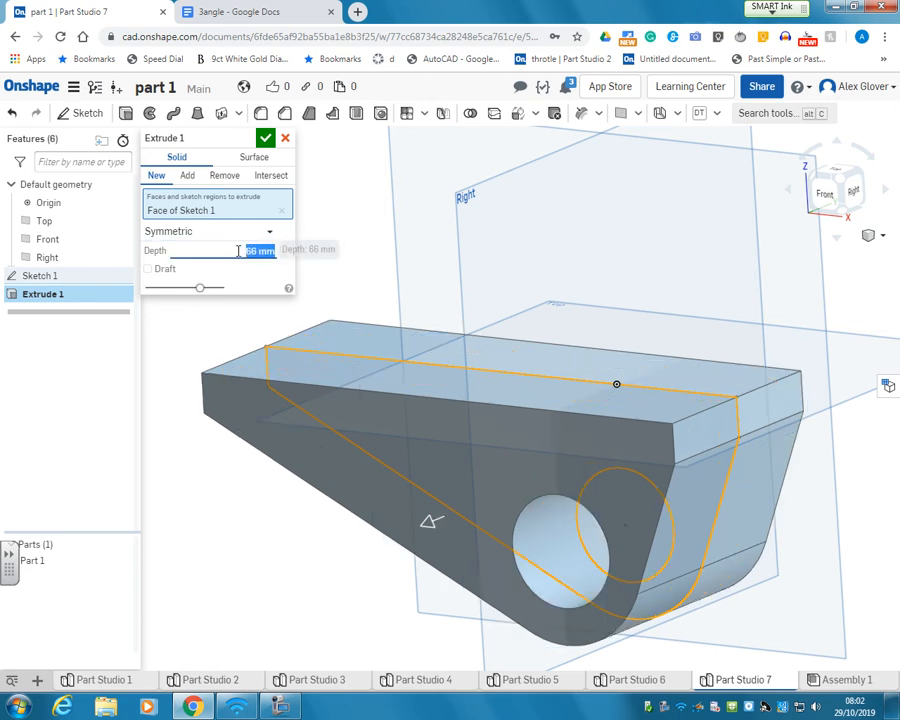
left_click(265, 137)
Start a sketch on the Right plane, viewed face-on, and project the lower horizontal edge of the 12 mm end face into it.
mouse_move(298, 256)
right_mouse_down()
mouse_move(279, 254)
mouse_move(286, 257)
right_mouse_up()
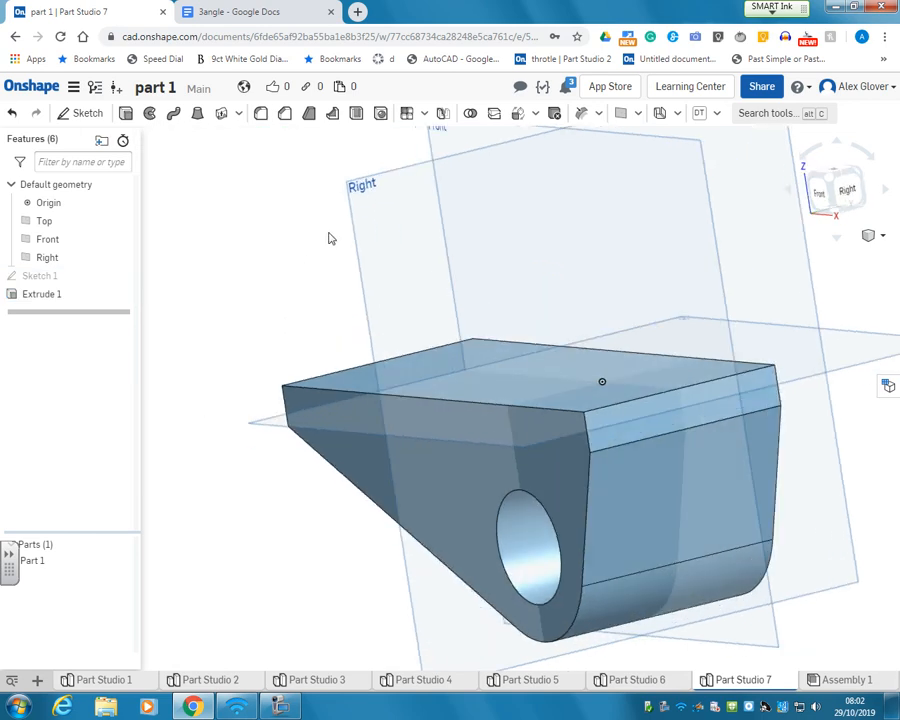
left_click(88, 114)
left_click(412, 221)
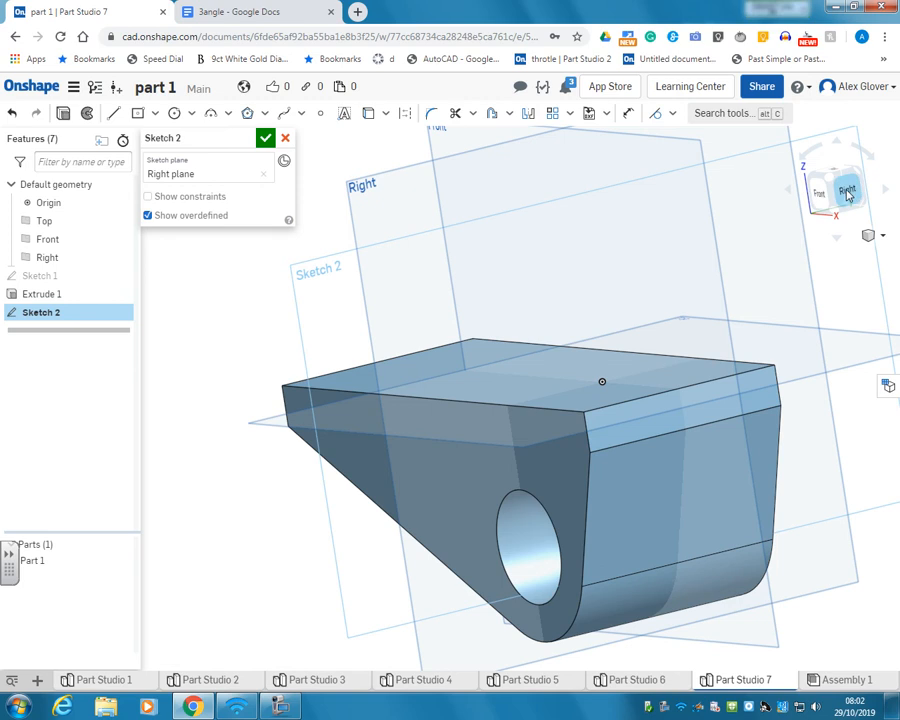
key("n")
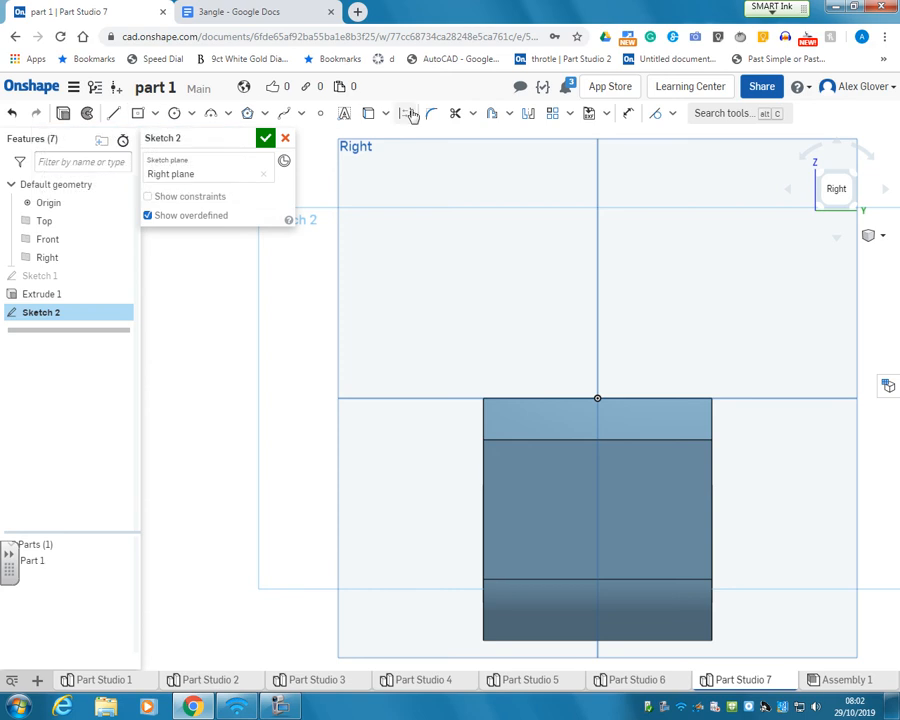
key("u")
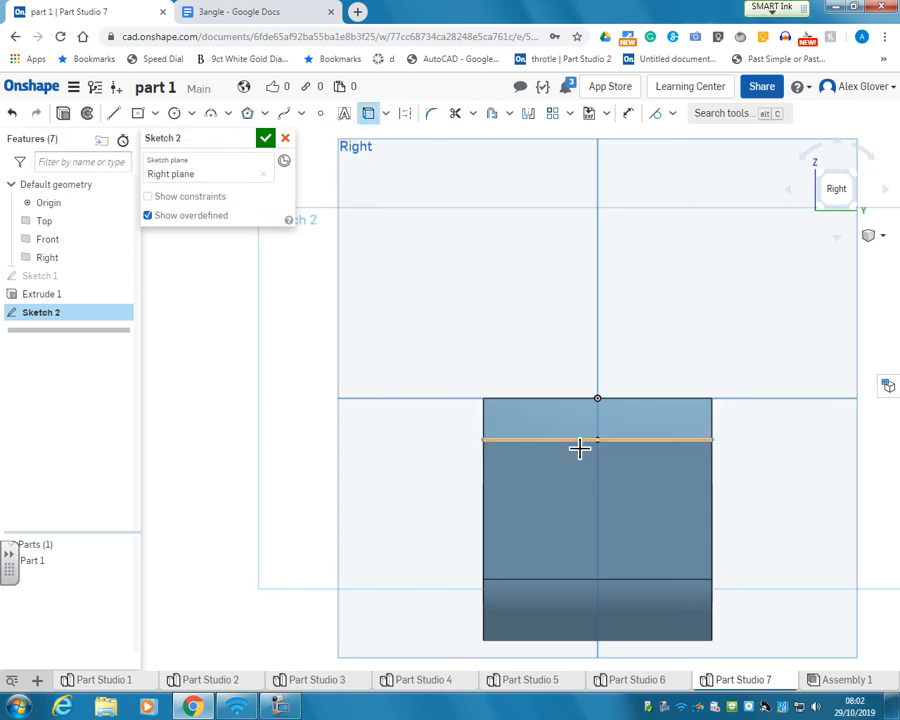
left_click(580, 442)
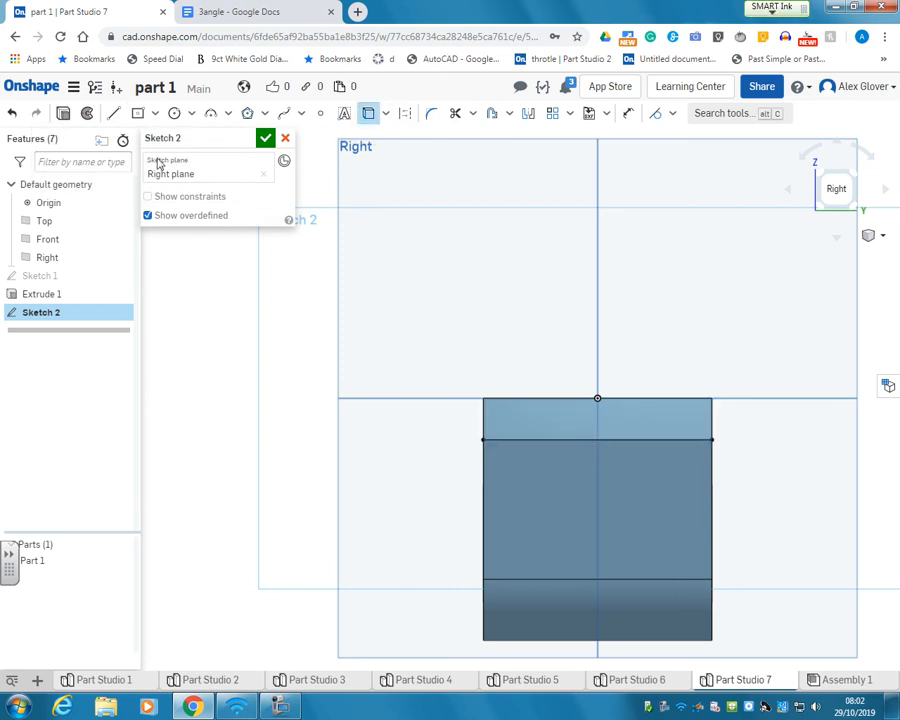
Draw a center point rectangle 42 mm wide, centred vertically below the origin with its upper corner on the projected edge.
left_click(157, 115)
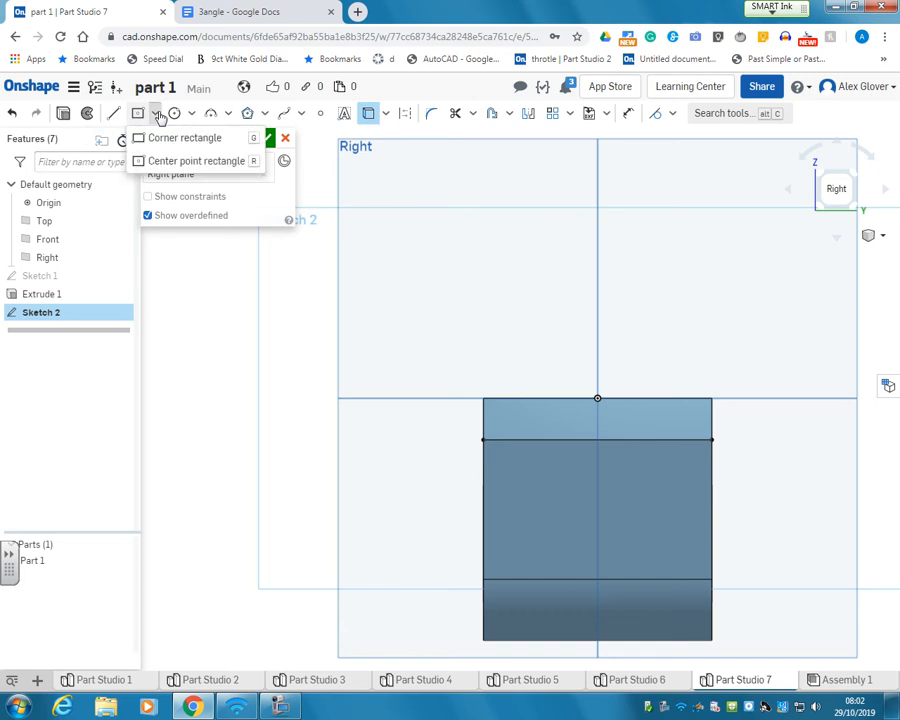
left_click(168, 139)
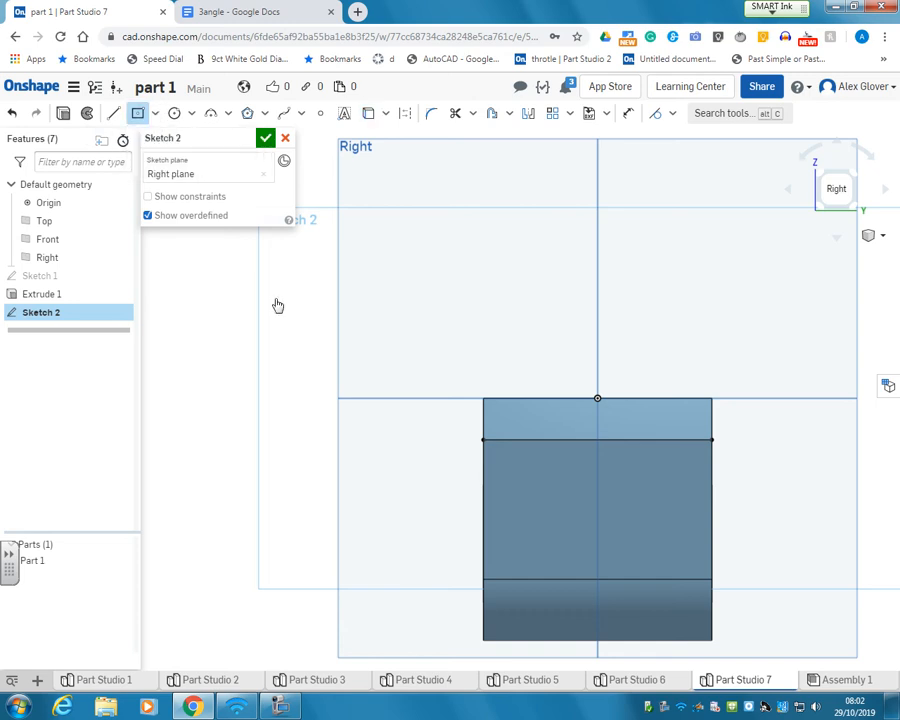
left_click(603, 543)
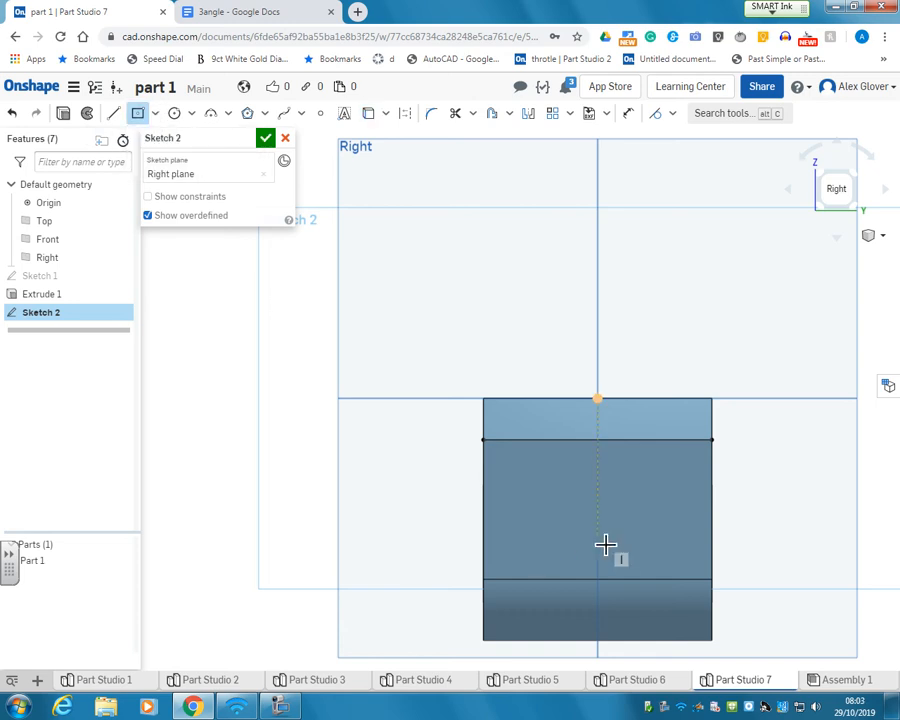
left_click(537, 443)
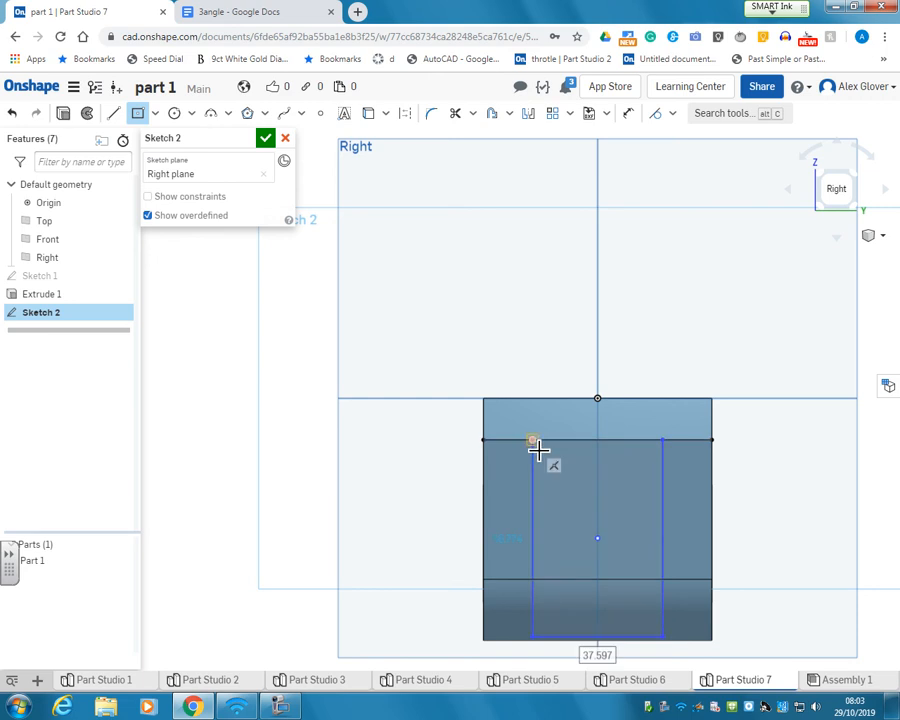
type("42")
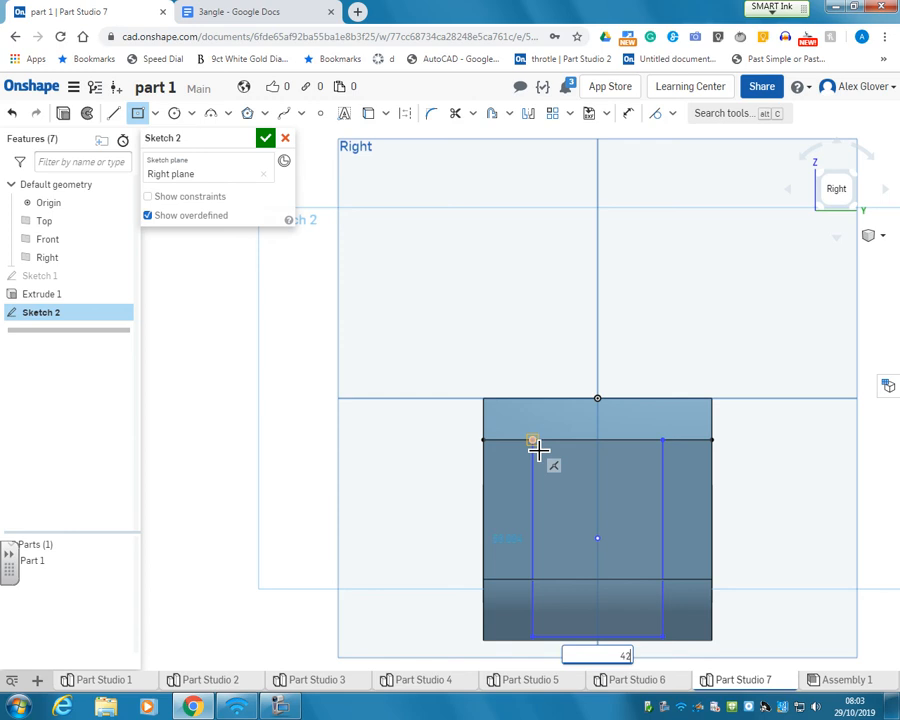
key("Return")
Set the rectangle's height to 80 mm and finish the sketch.
scroll(527, 445, "down", 5)
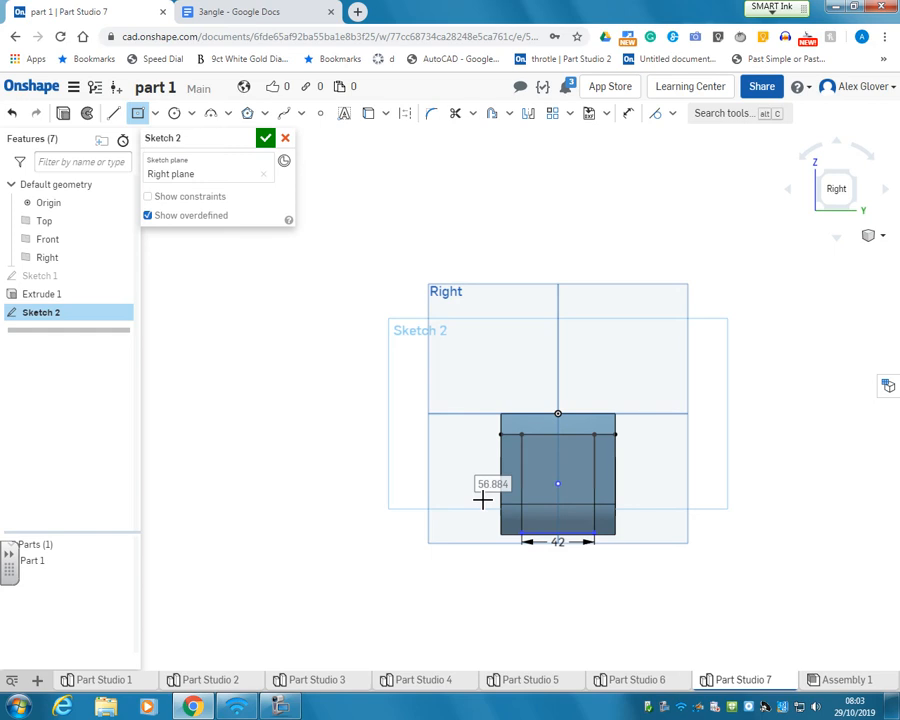
left_click(483, 500)
type("80")
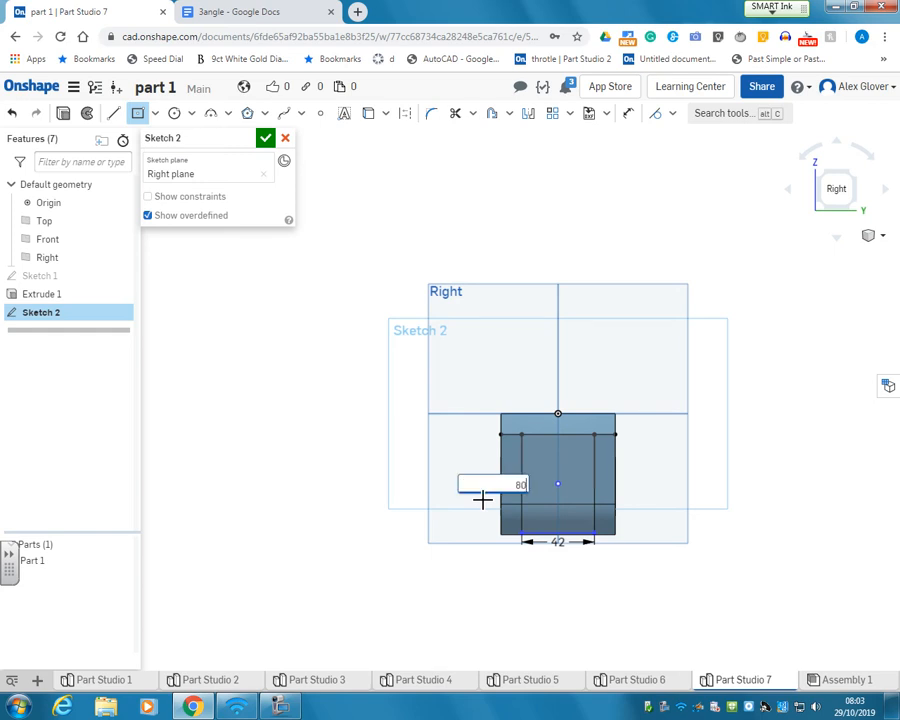
key("Return")
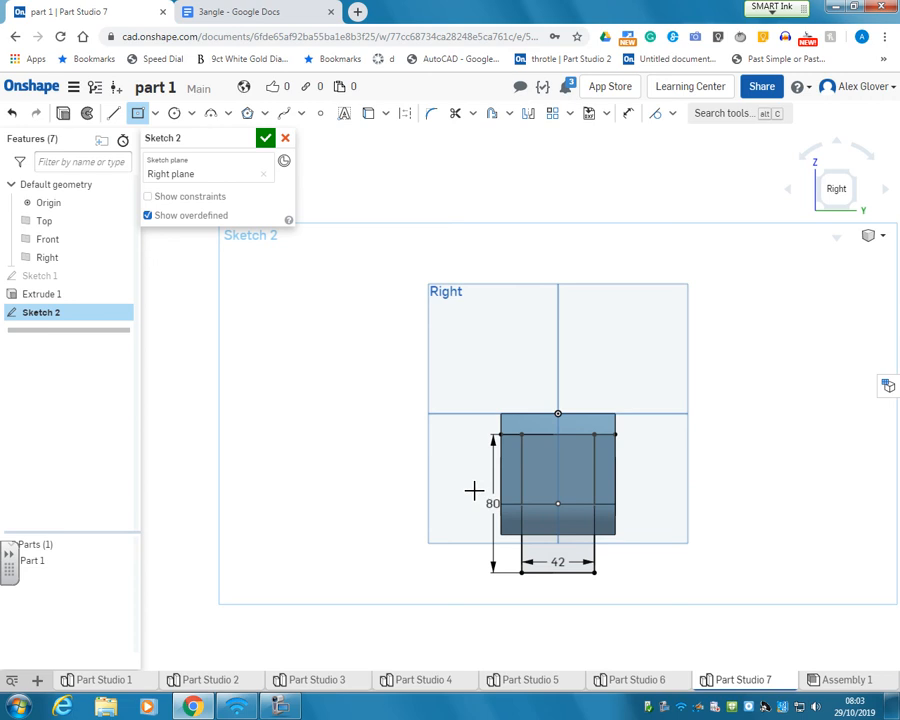
left_click(265, 137)
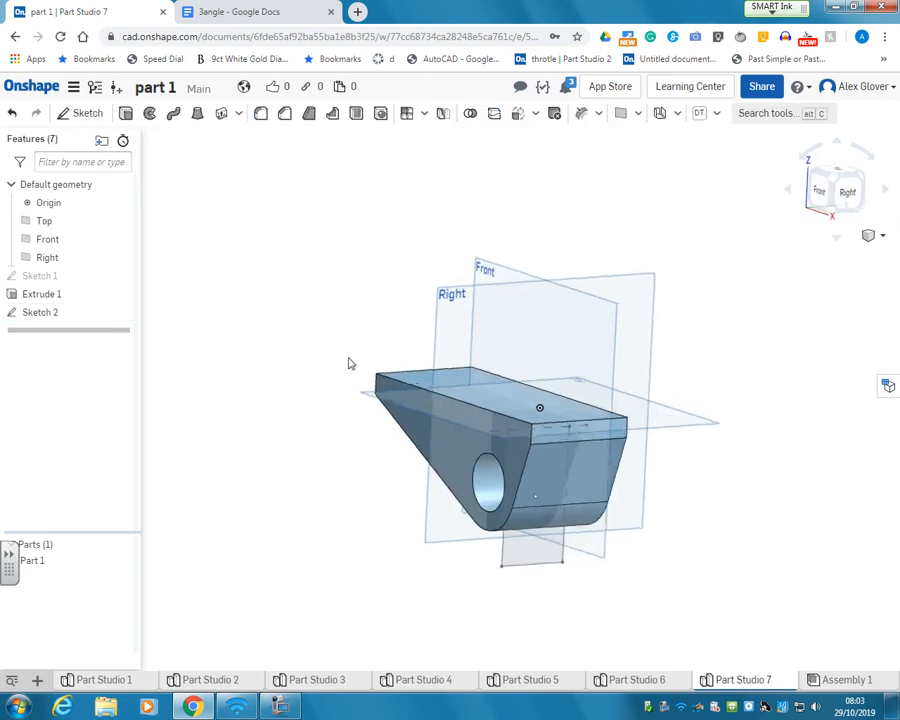
Cut the Sketch 2 rectangle through the part with a symmetric Remove extrude about 432 mm deep.
left_click(126, 114)
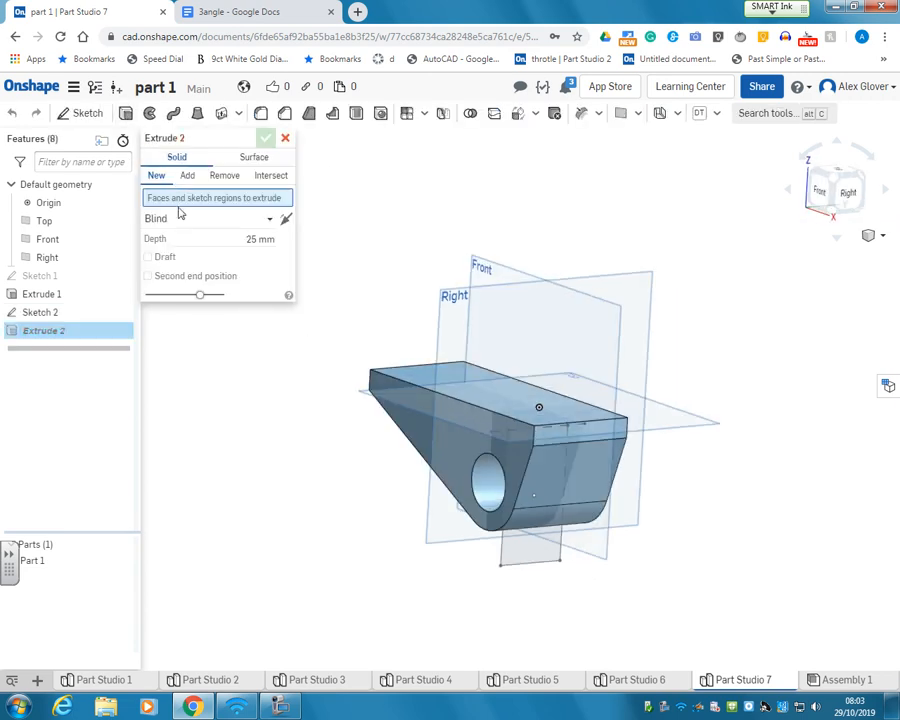
left_click(187, 218)
left_click(173, 259)
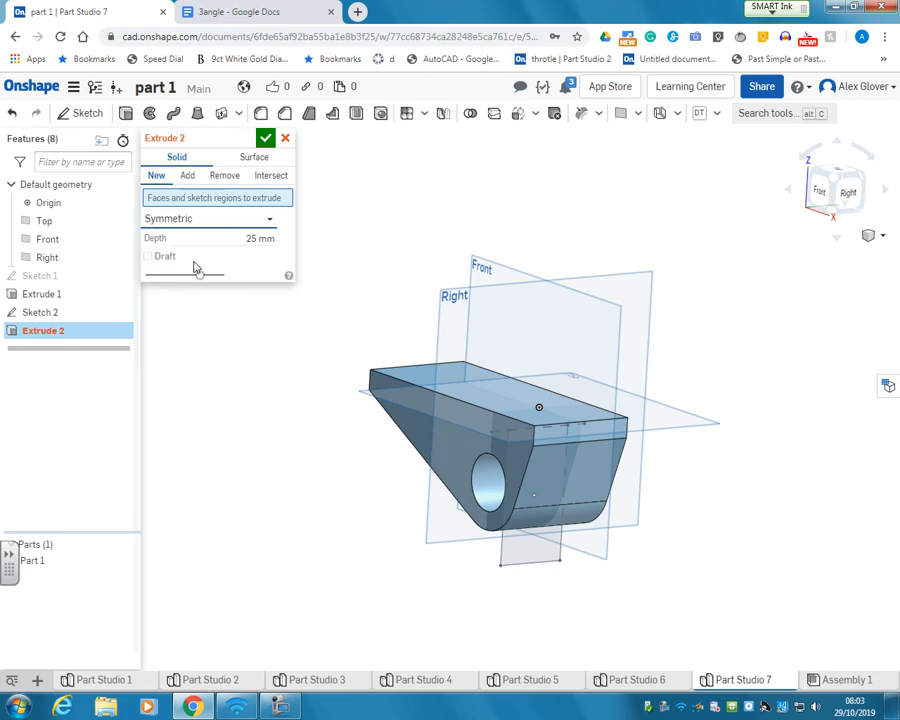
left_click(58, 315)
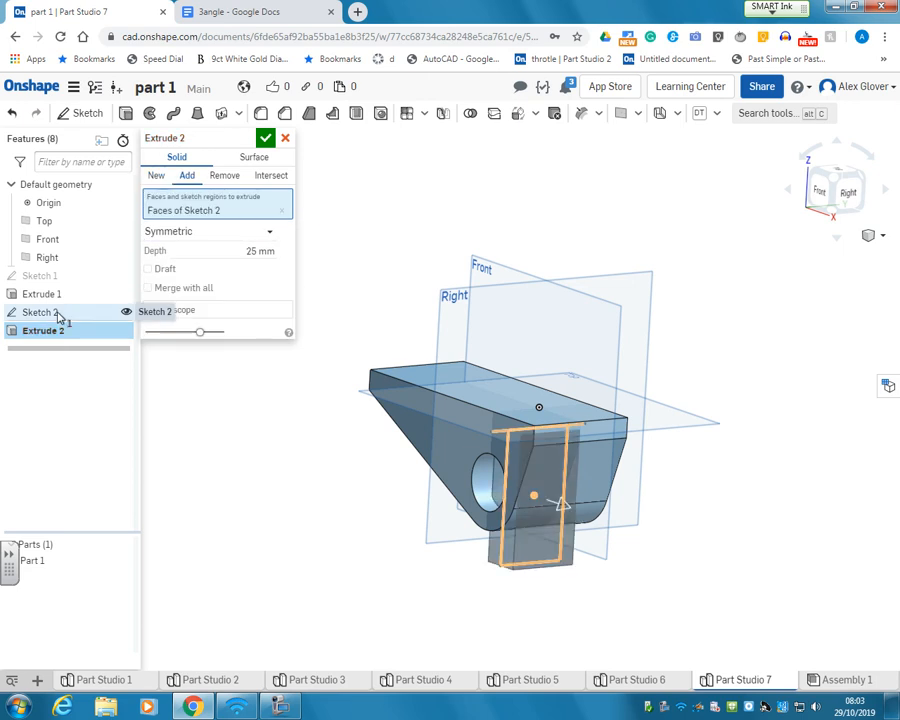
left_click(222, 176)
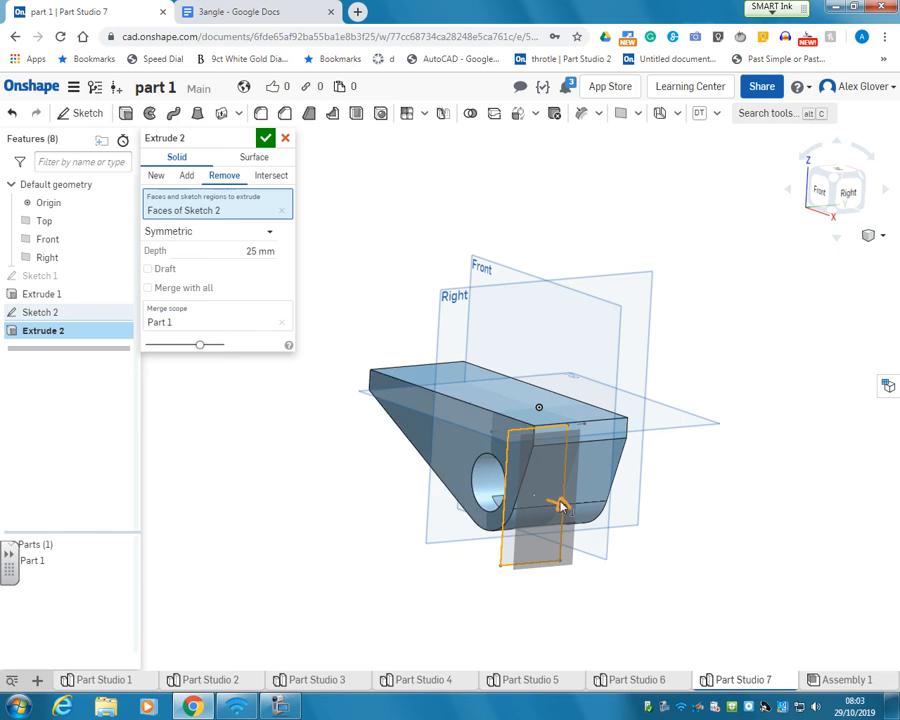
left_click_drag(560, 503, 753, 578)
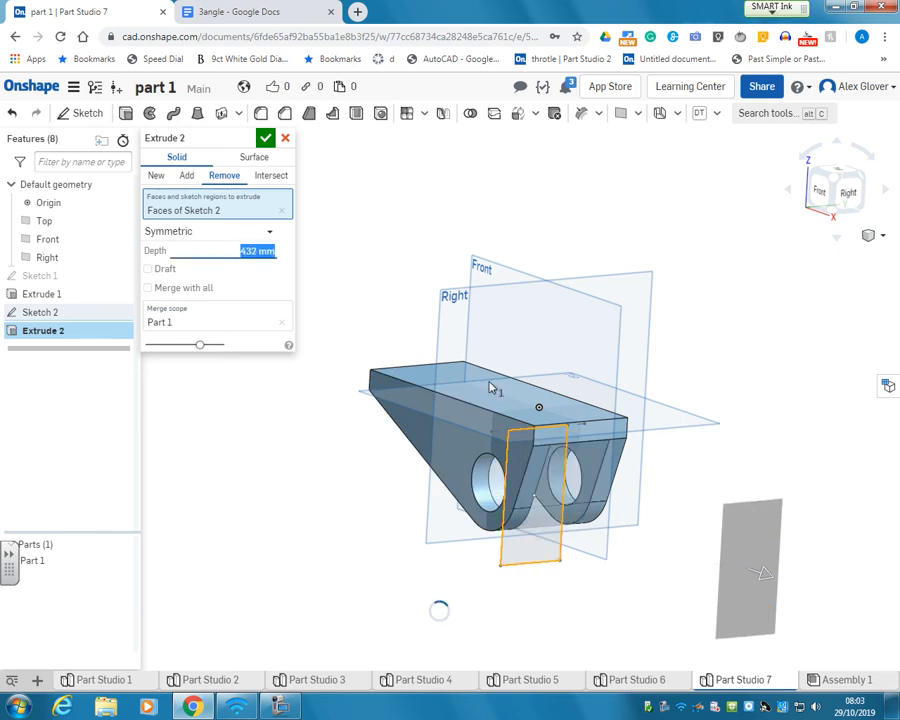
left_click(268, 140)
Start a sketch on the Front plane, viewed face-on, and draw a 48 mm diameter circle above the part's long tapered end.
right_click_drag(283, 340, 345, 356)
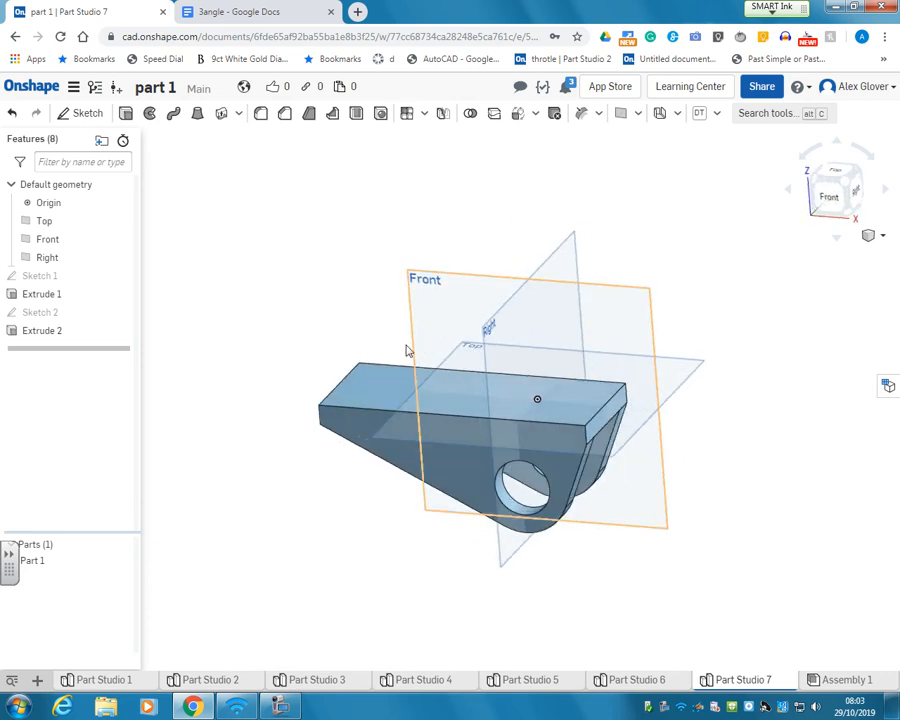
left_click(838, 206)
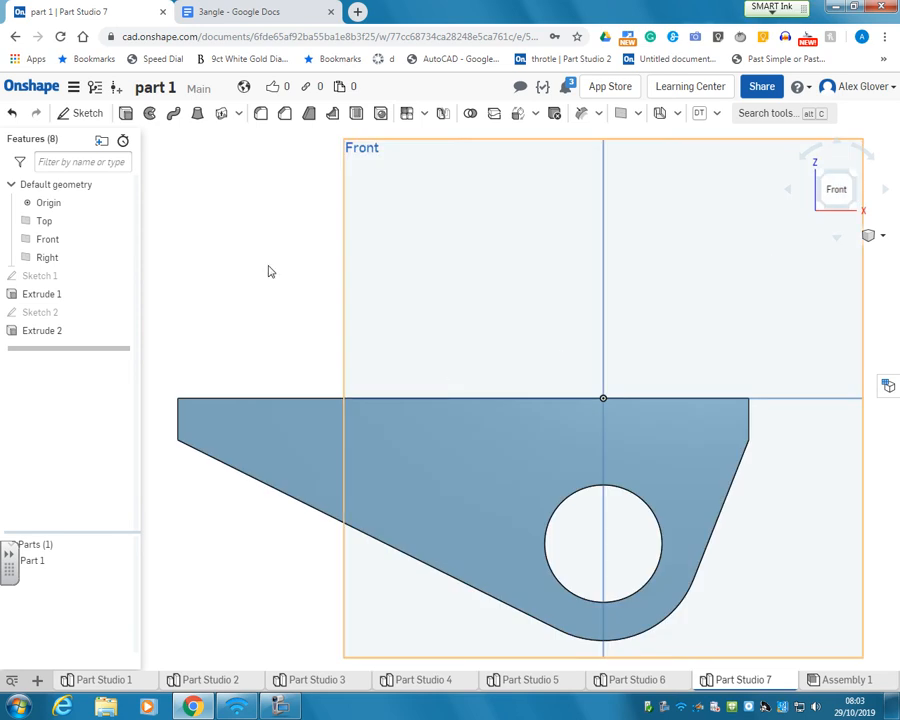
left_click(90, 116)
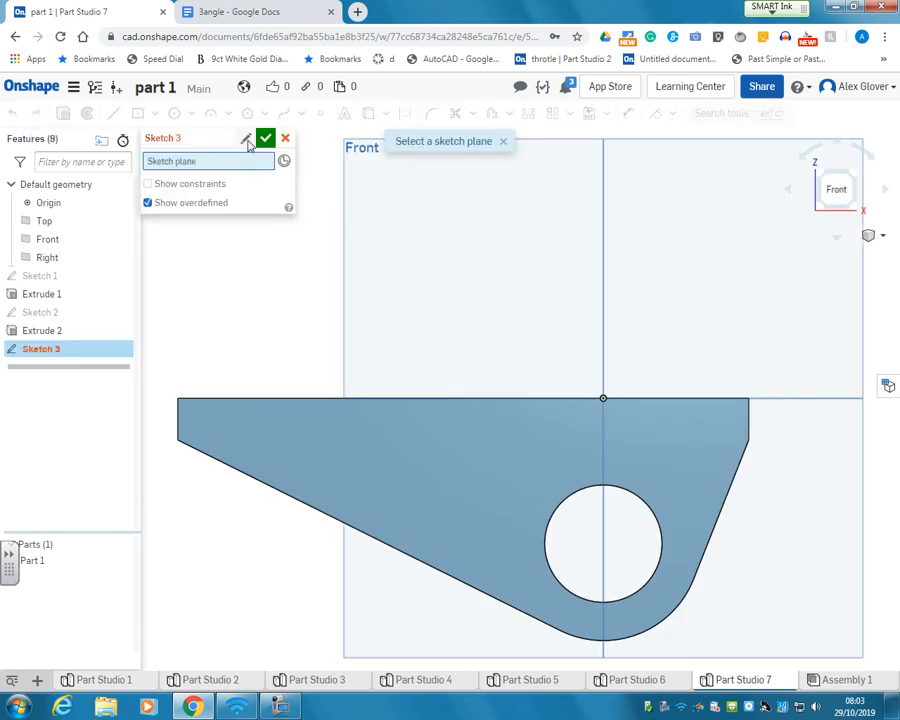
left_click(433, 187)
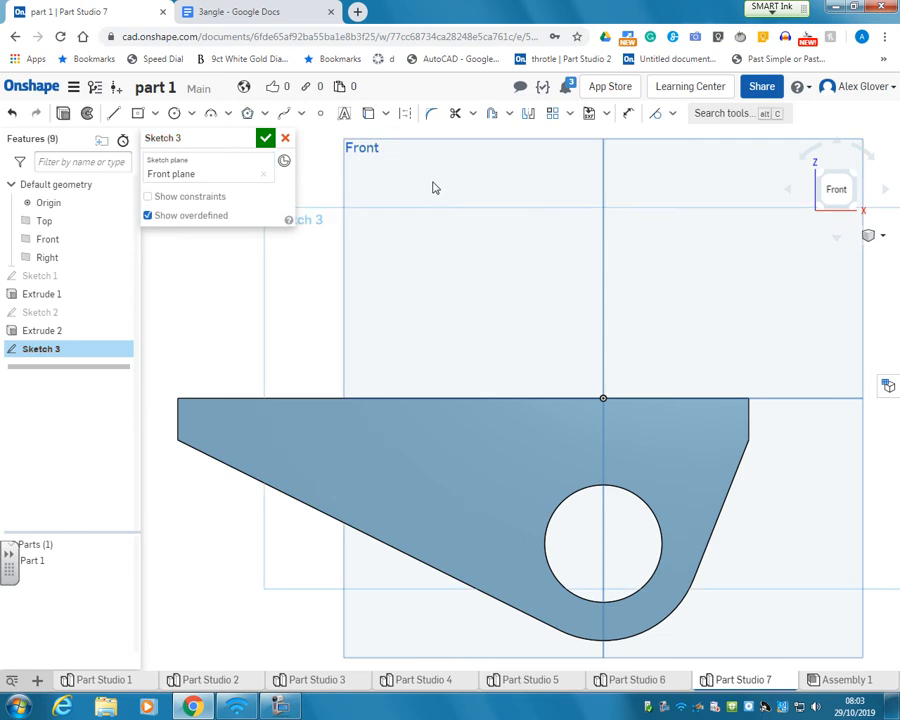
left_click(174, 113)
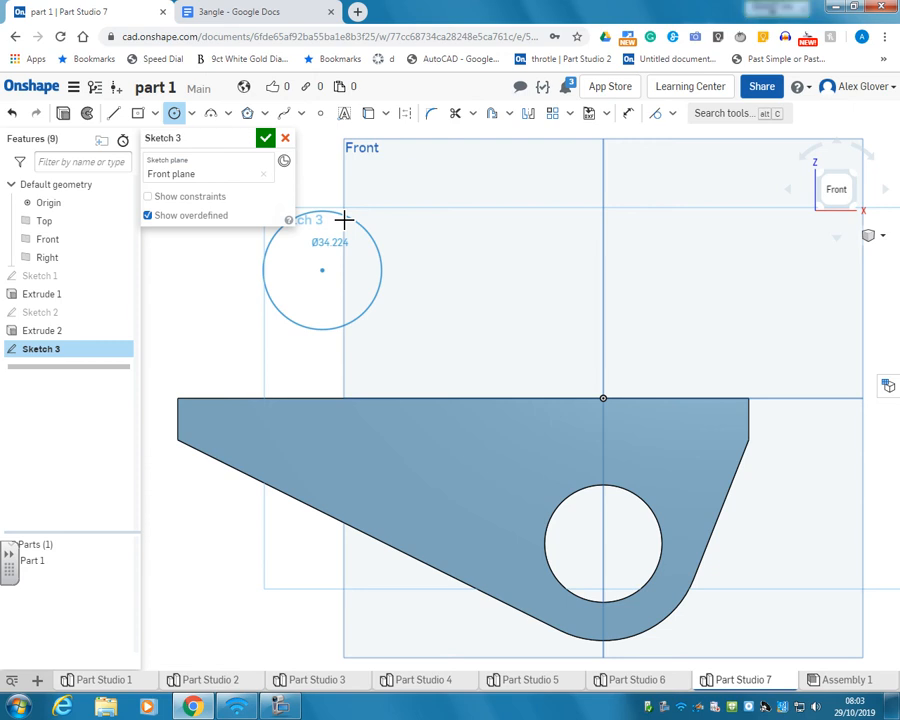
left_click(343, 219)
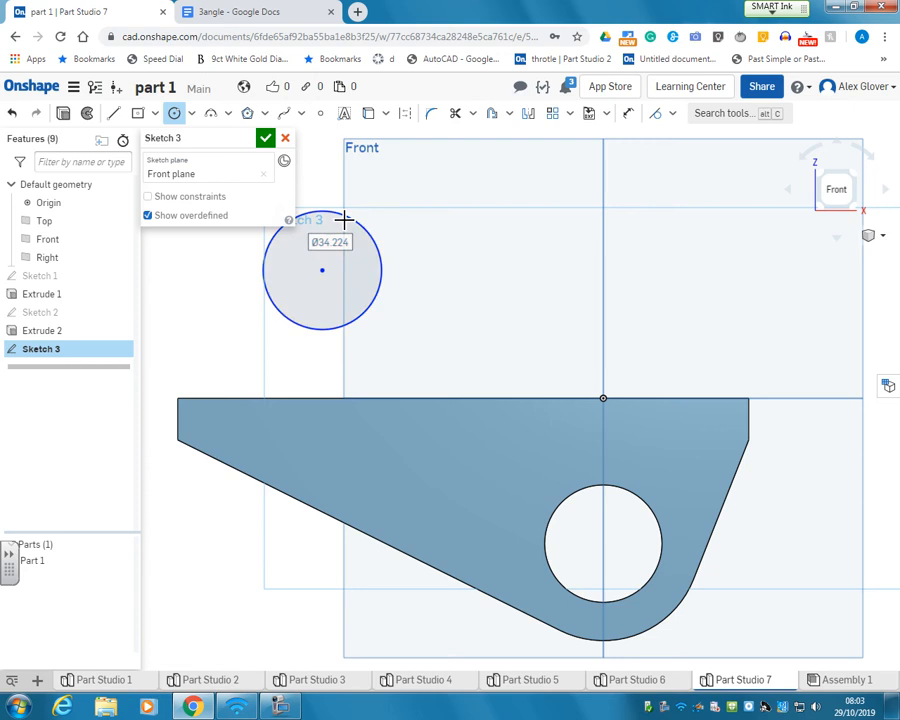
type("48")
key("Return")
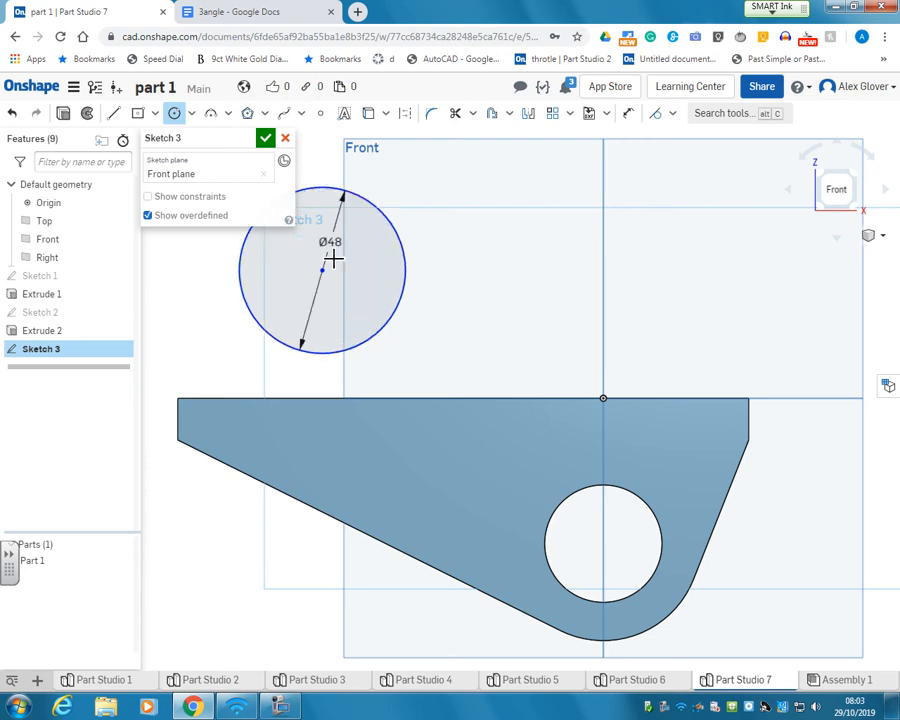
Add a concentric 20 mm diameter circle inside the 48 mm circle and finish the sketch.
left_click(323, 271)
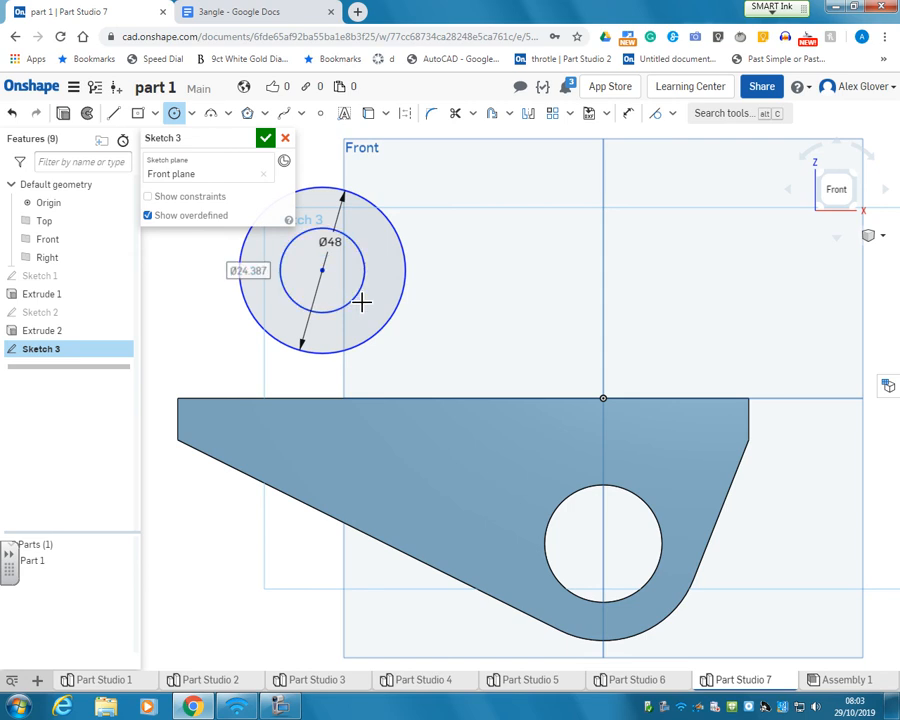
type("20")
key("Return")
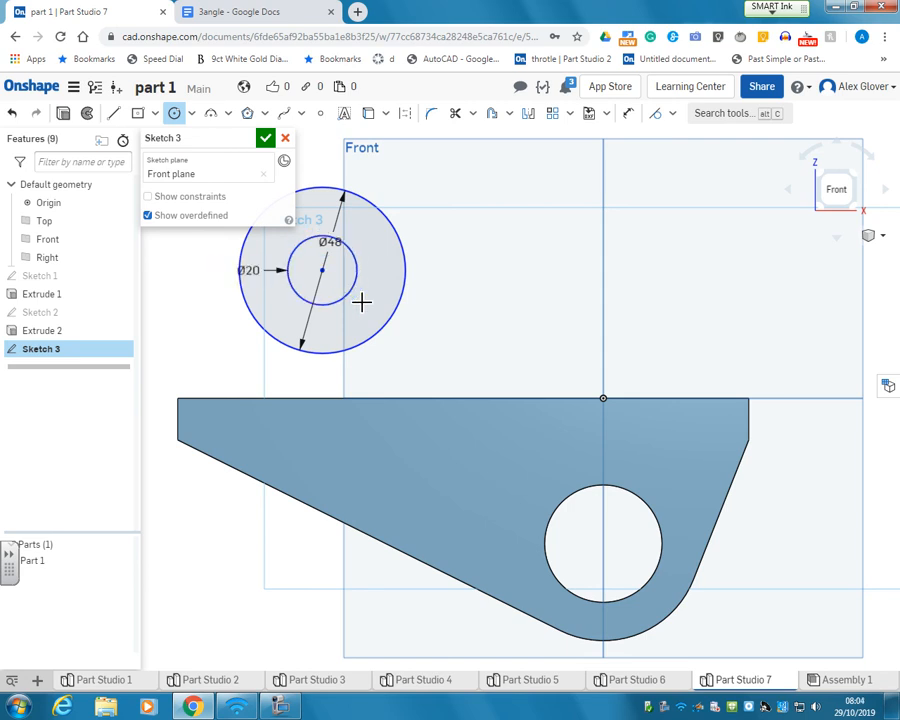
left_click(266, 139)
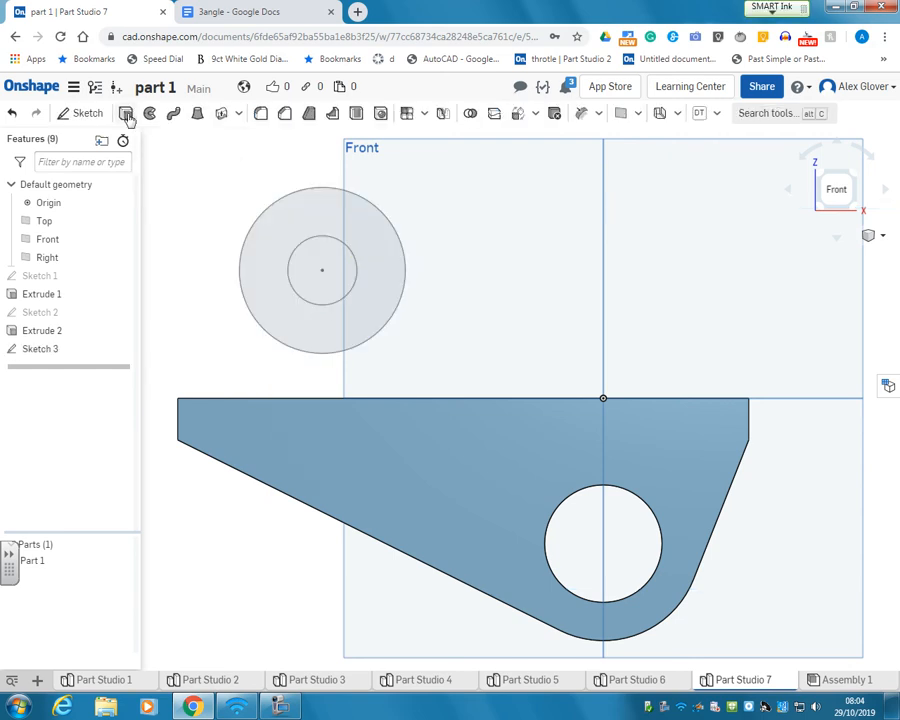
Extrude the ring between the two circles as a new solid, symmetric, with a depth of 55 mm.
left_click(126, 113)
left_click(308, 210)
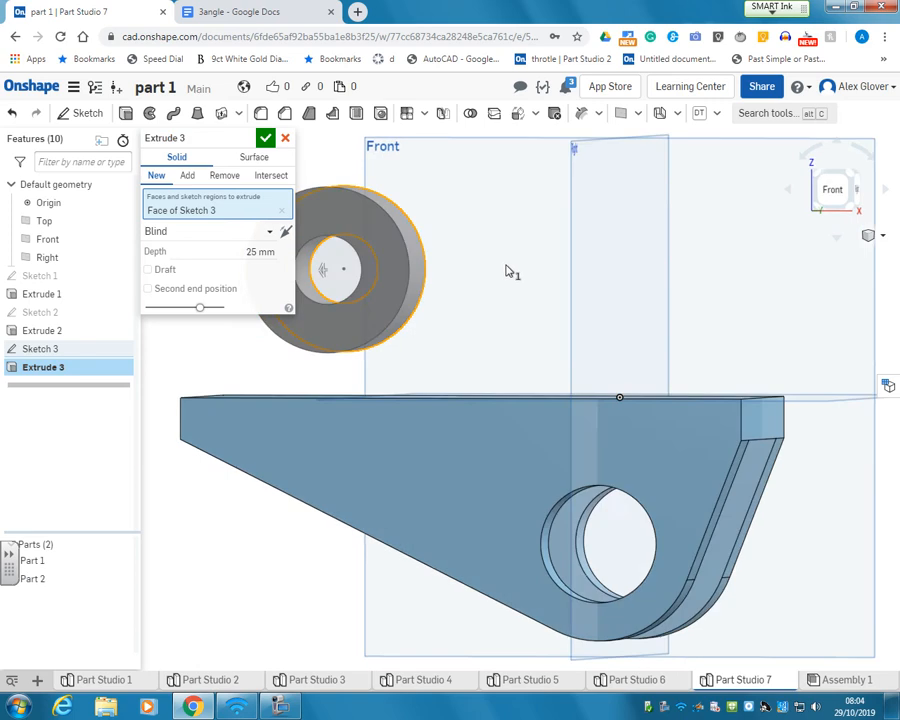
left_click(184, 233)
left_click(194, 267)
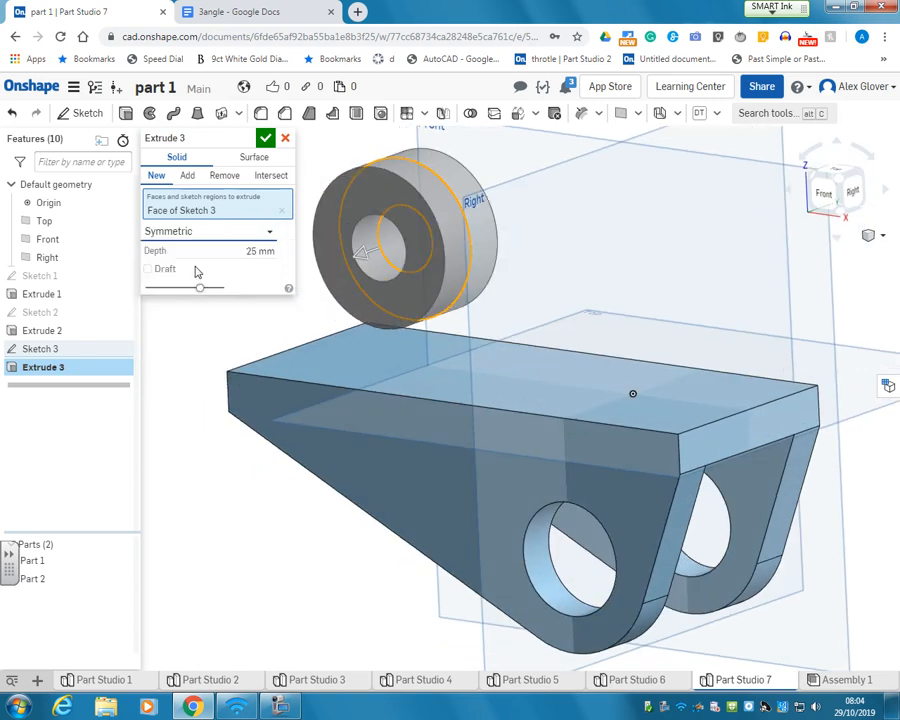
left_click(226, 250)
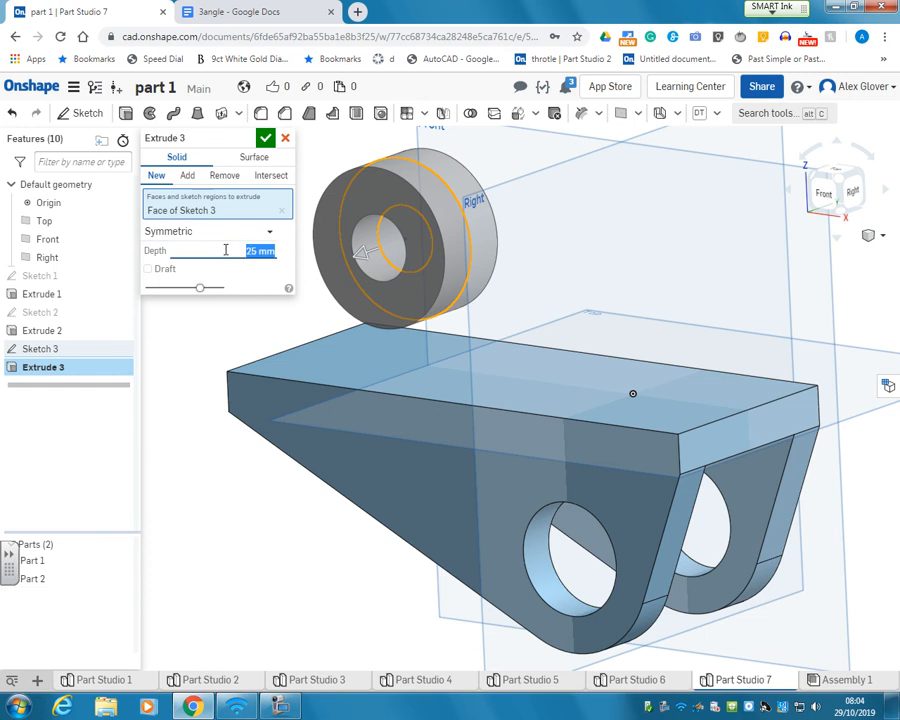
type("55")
key("Return")
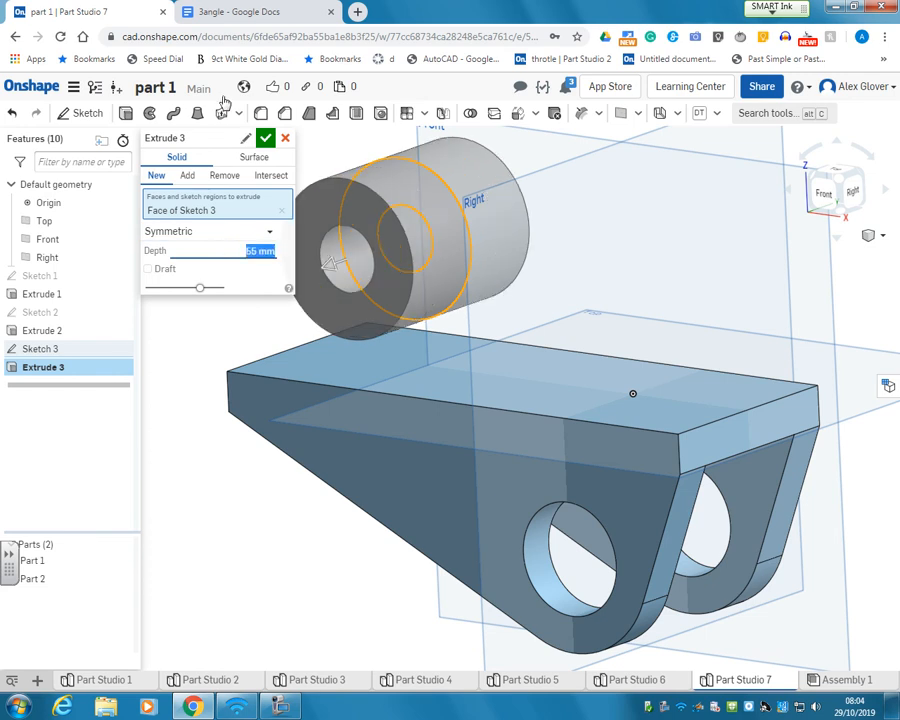
left_click(265, 136)
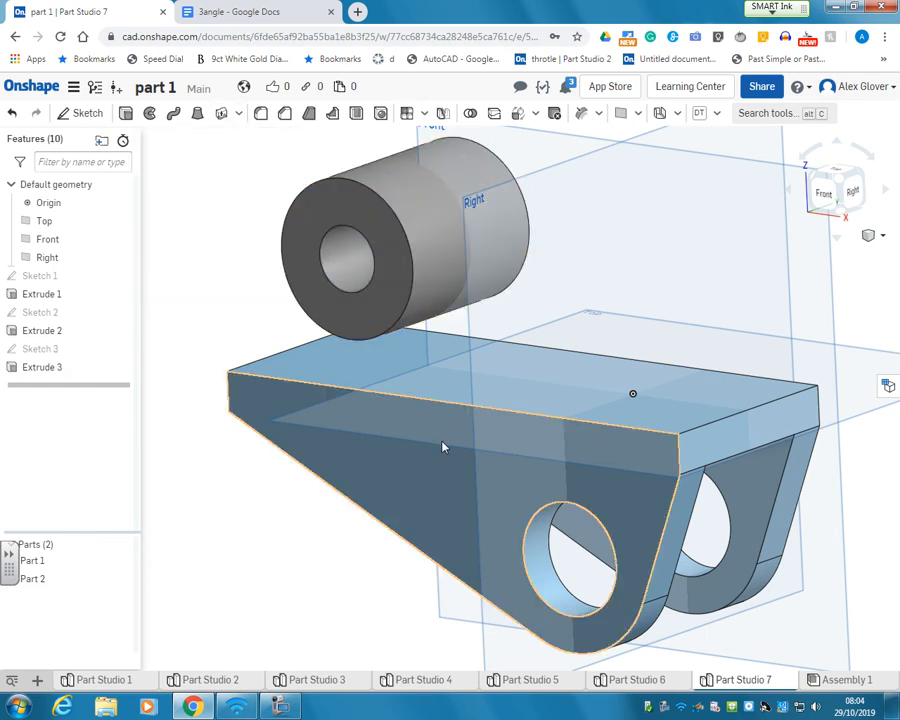
Create a plane offset 14 mm from the Front plane, towards the front side of the part.
right_click_drag(201, 267, 224, 278)
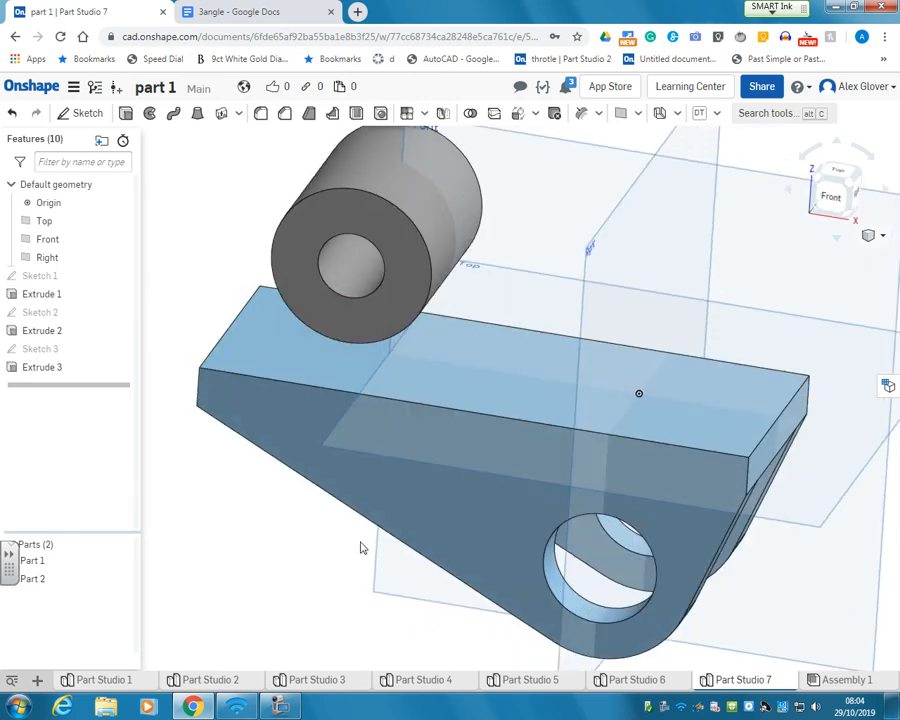
right_click_drag(414, 374, 472, 350)
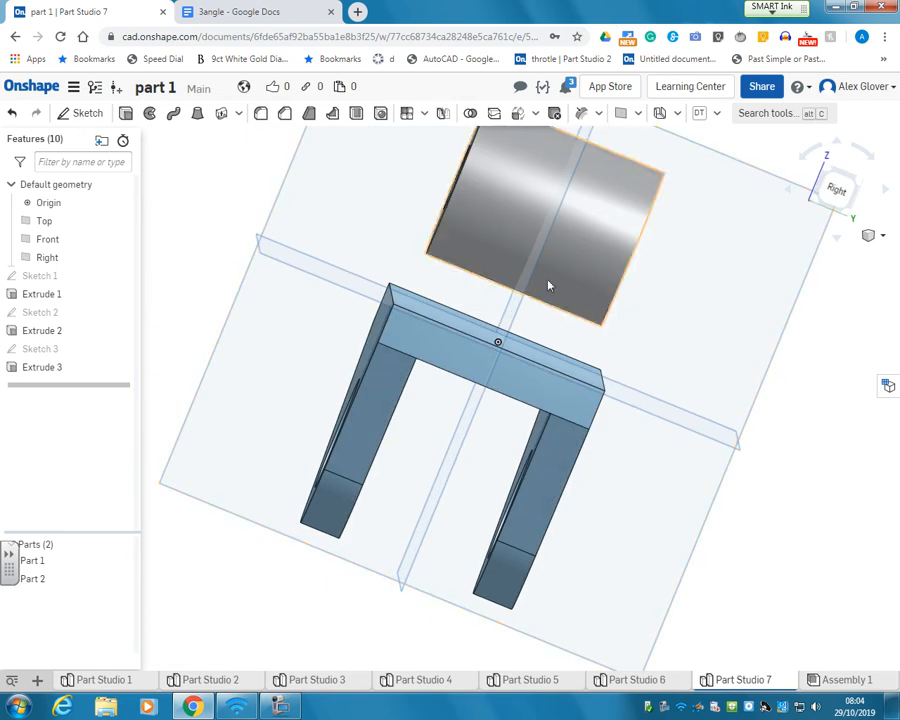
right_click_drag(512, 376, 560, 262)
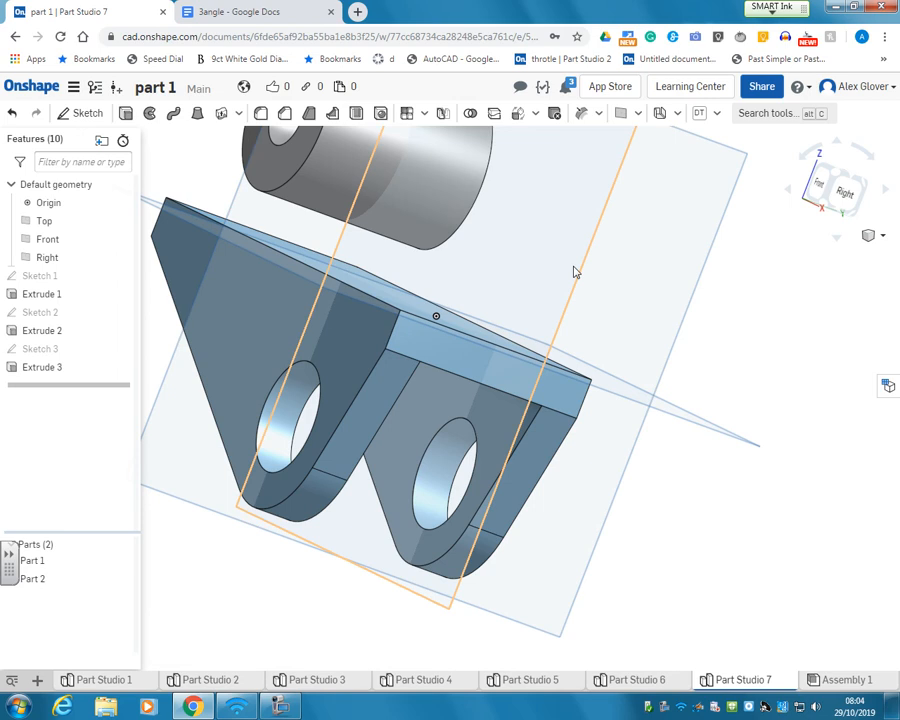
scroll(540, 380, "down", 5)
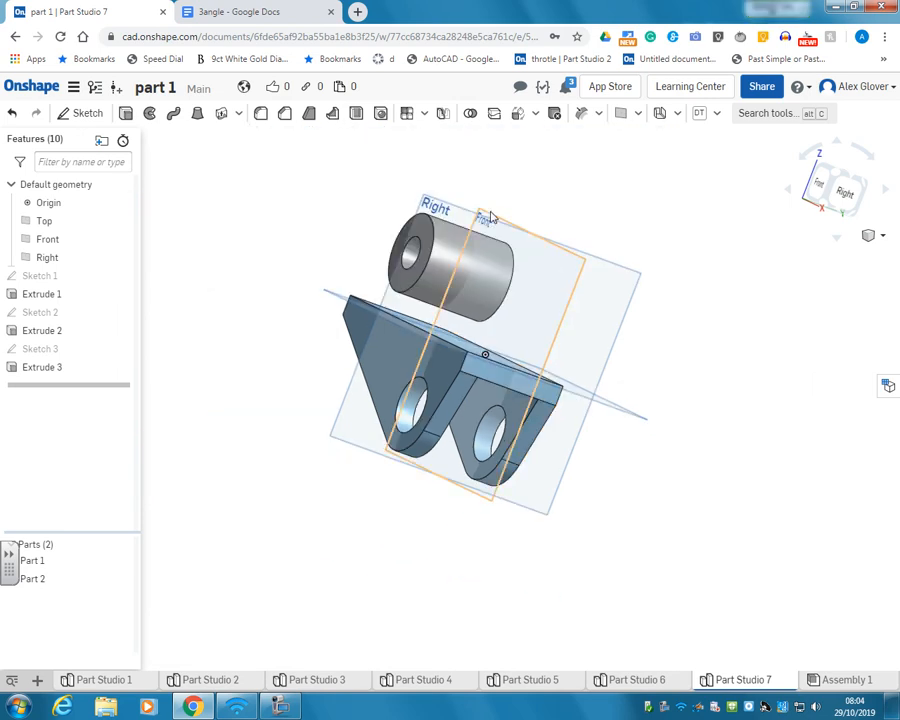
left_click(490, 215)
right_click(490, 215)
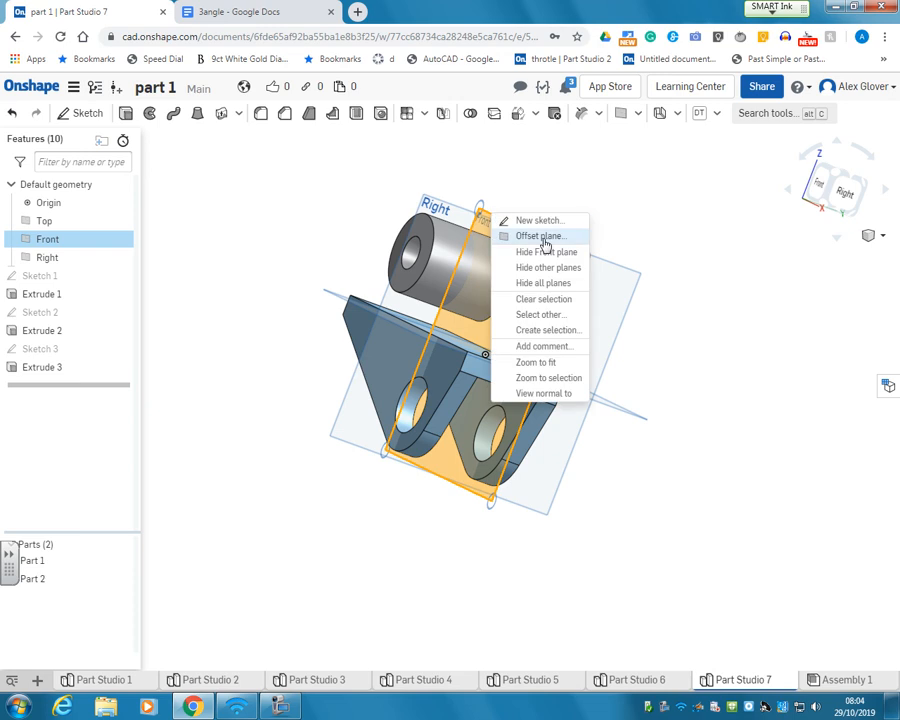
left_click(516, 234)
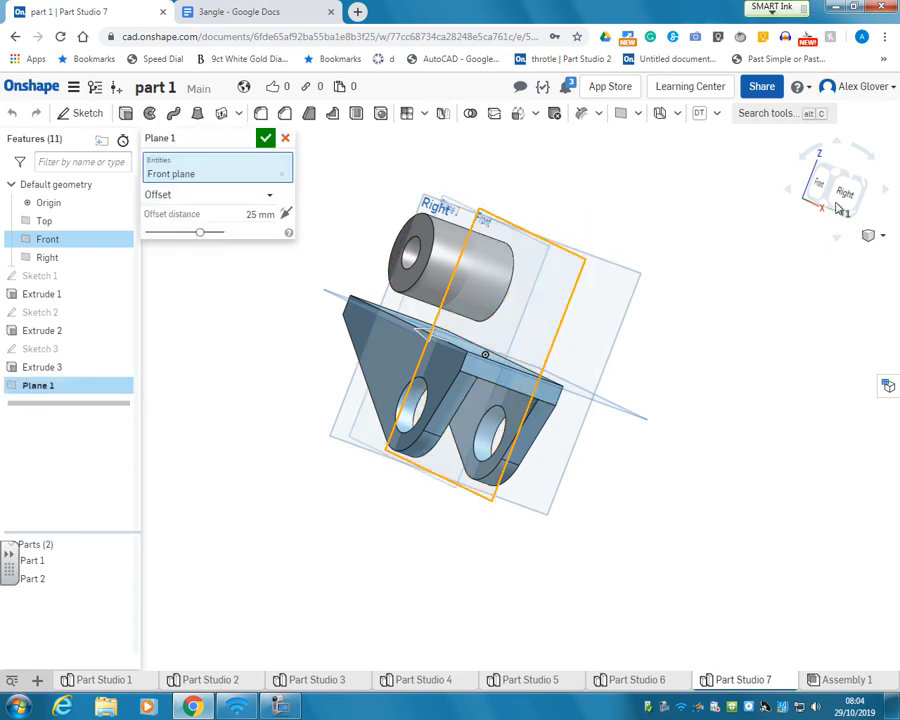
left_click(840, 190)
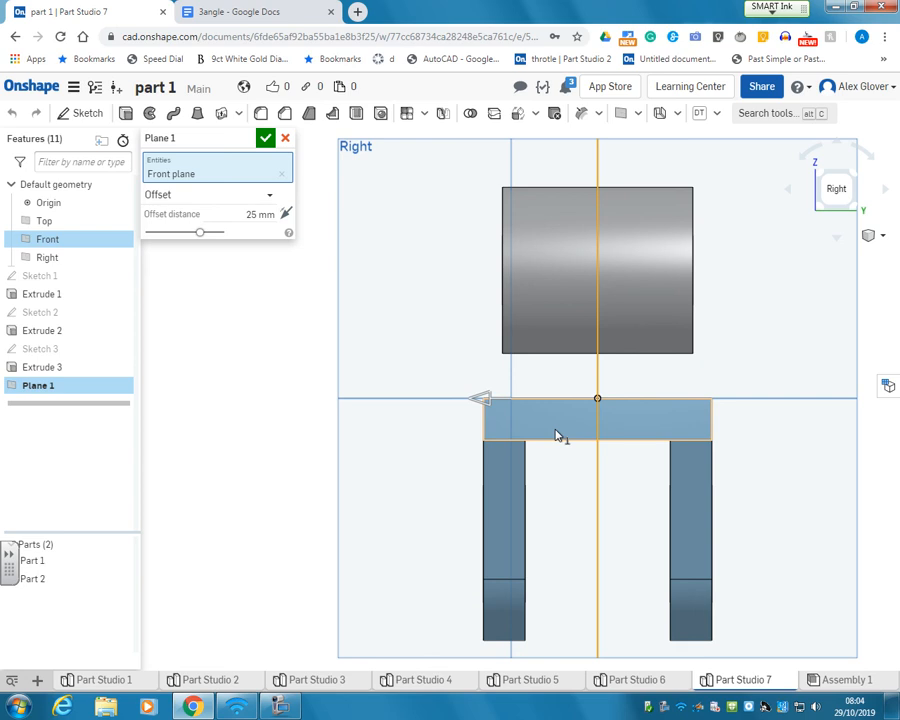
left_click_drag(482, 399, 509, 403)
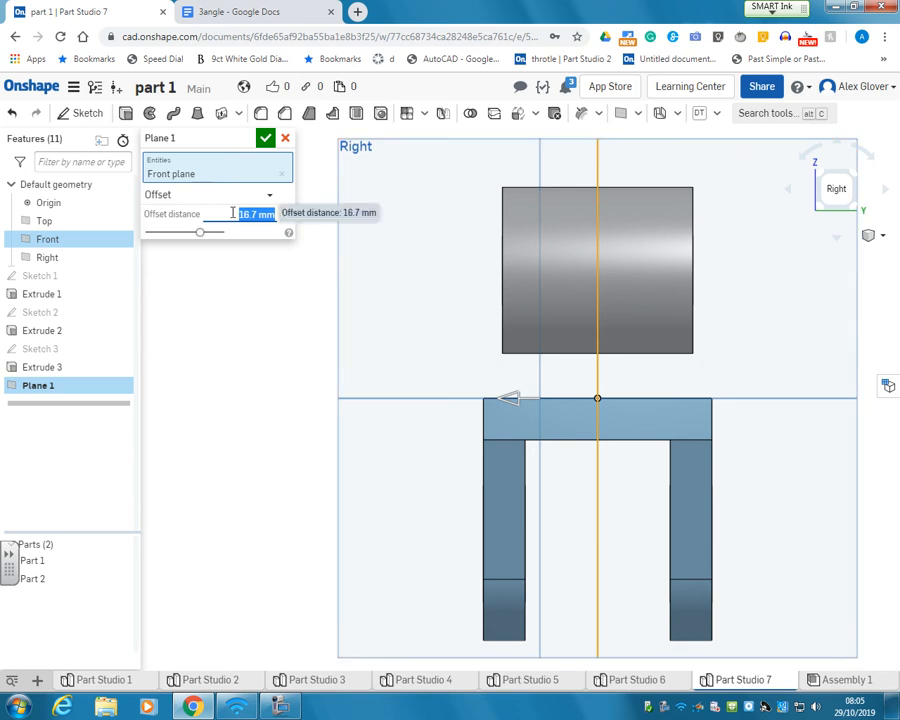
key("BackSpace")
key("Return")
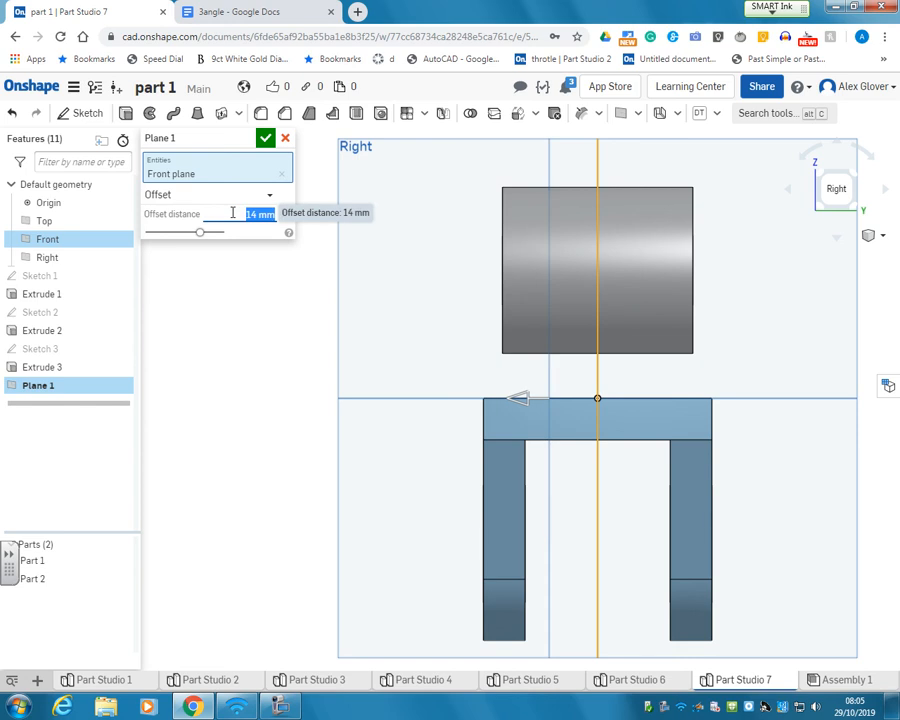
left_click(265, 139)
Start a sketch on Plane 1, viewed from the front, and project the cylinder's outer circular edge into it.
mouse_move(261, 237)
right_mouse_down()
mouse_move(269, 268)
mouse_move(348, 274)
mouse_move(321, 293)
right_mouse_up()
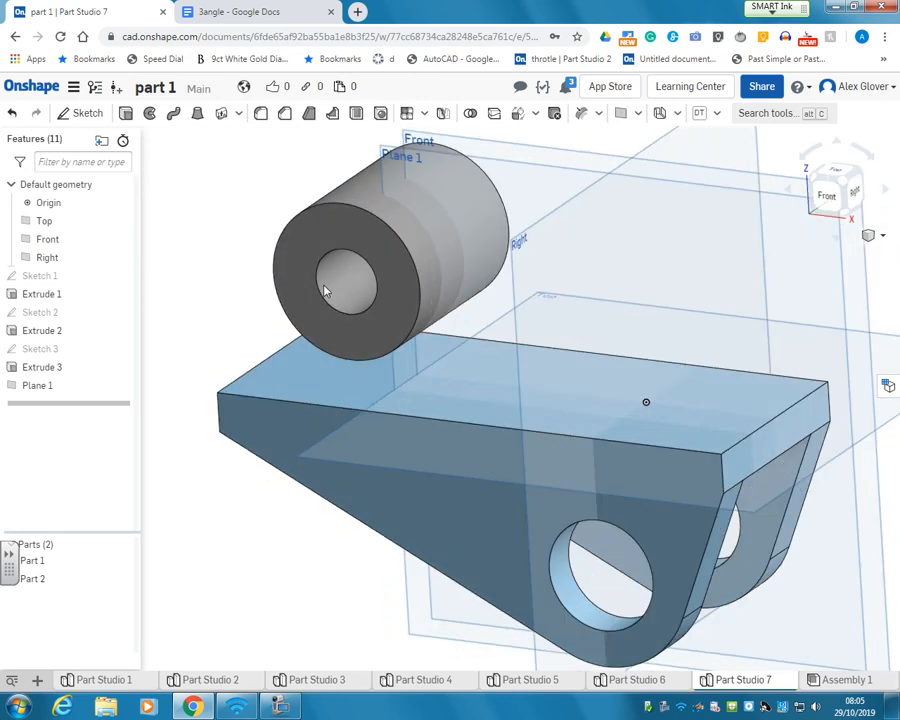
left_click(88, 113)
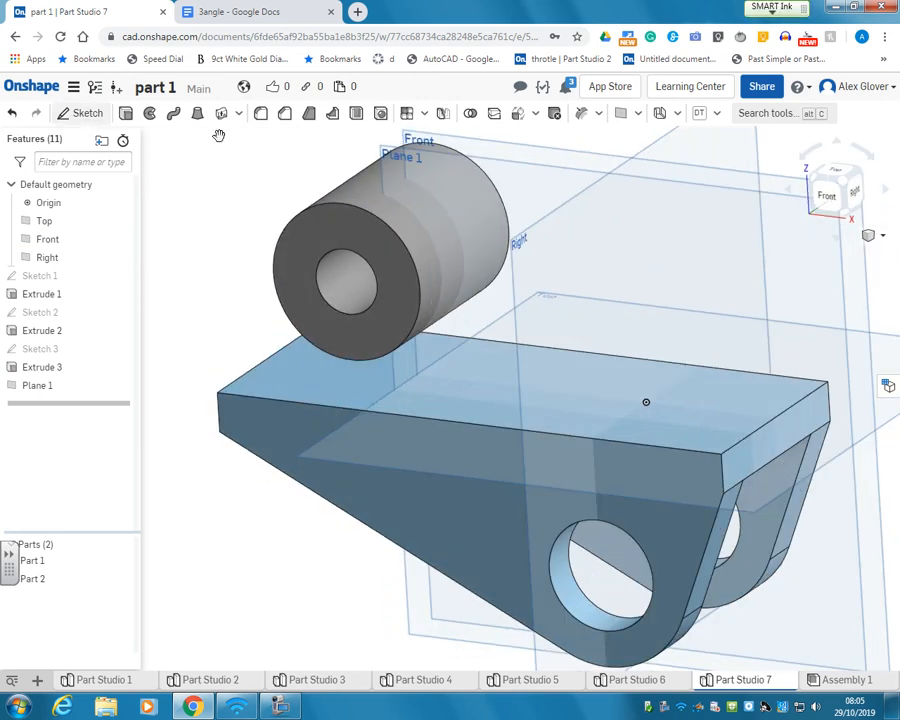
left_click(825, 194)
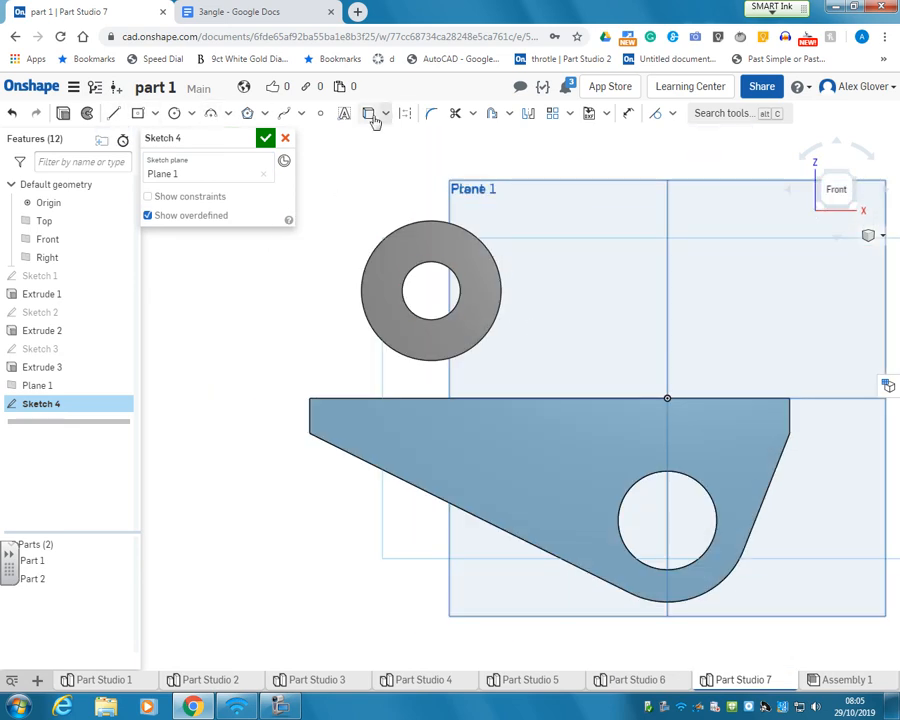
left_click(370, 114)
left_click(508, 308)
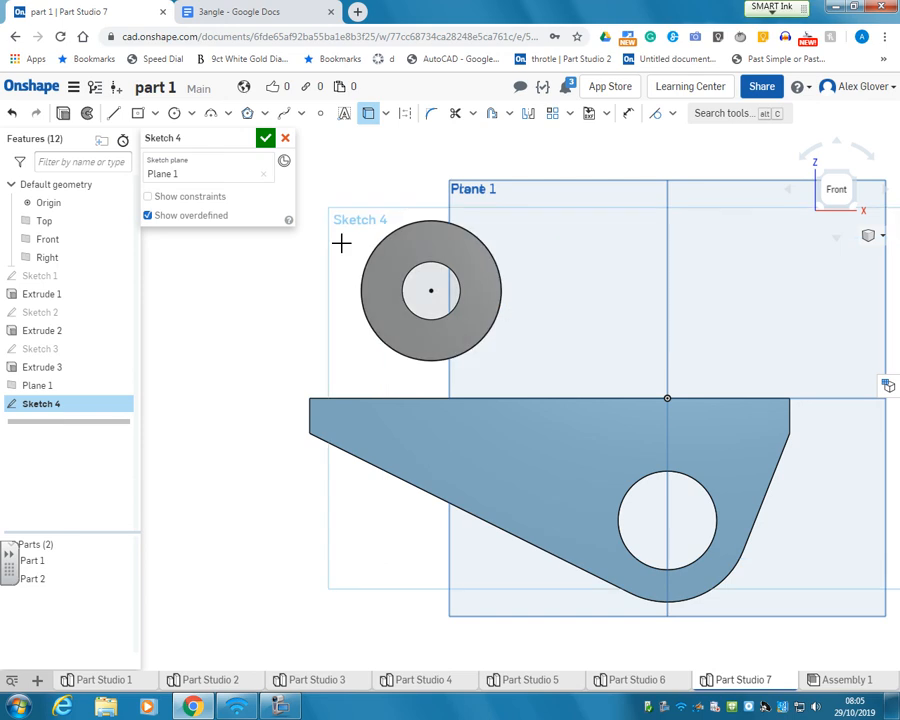
Sketch a four-sided rib profile from the bracket's top edge to the cylinder's outer circle, base about 61 mm, and trim the line crossing the circle.
left_click(114, 114)
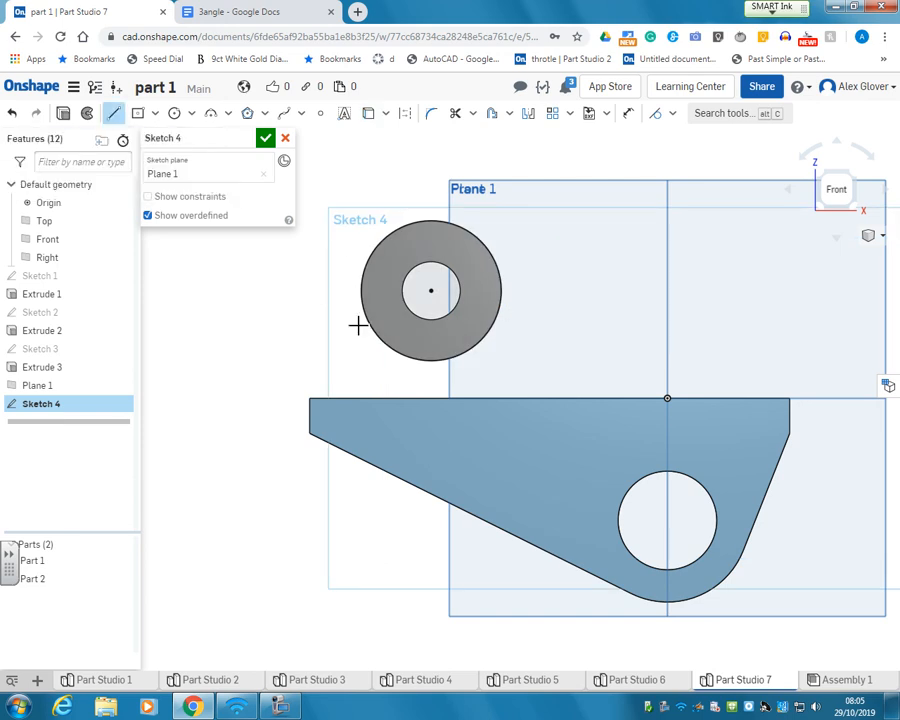
left_click(362, 398)
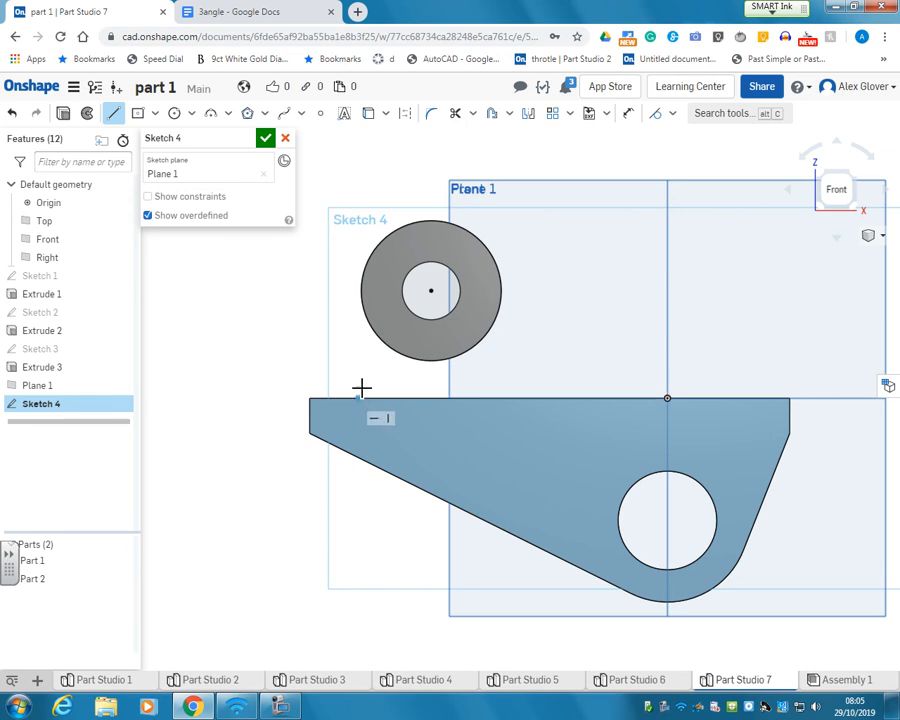
left_click(540, 400)
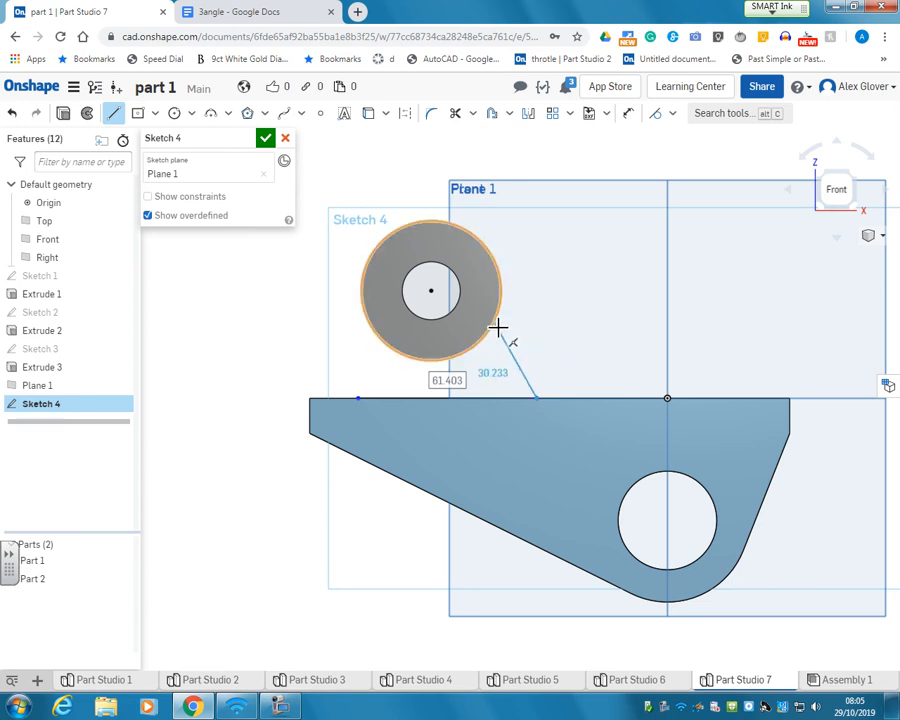
left_click(494, 323)
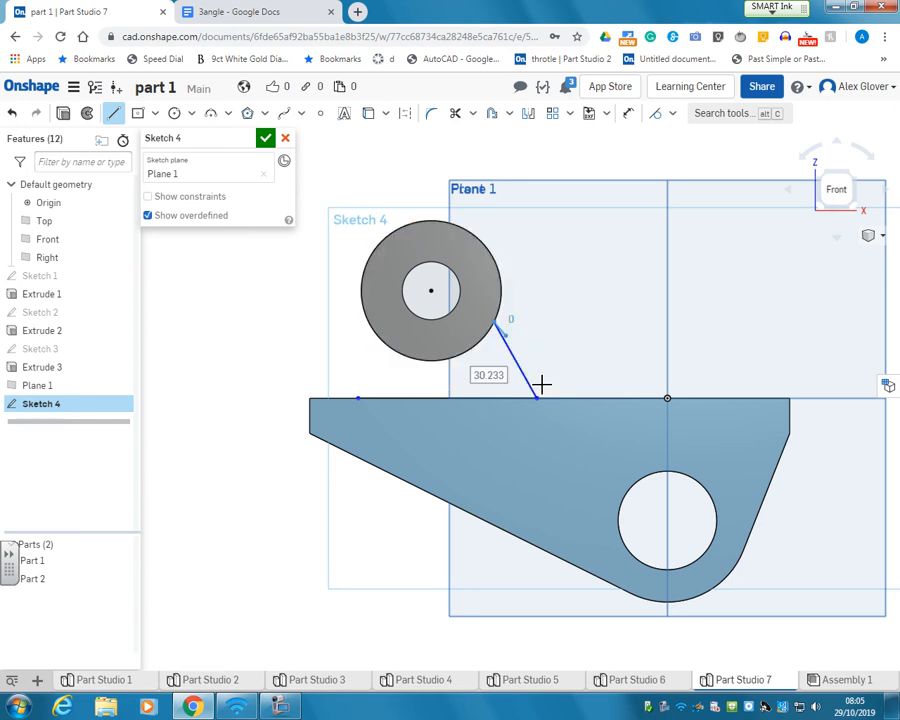
left_click(368, 322)
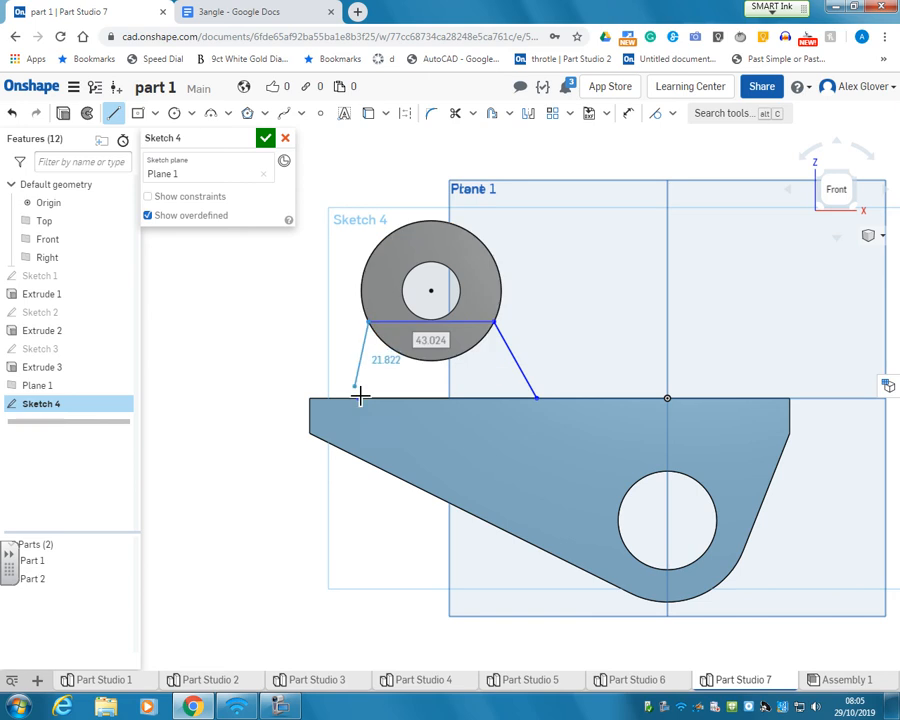
left_click(358, 398)
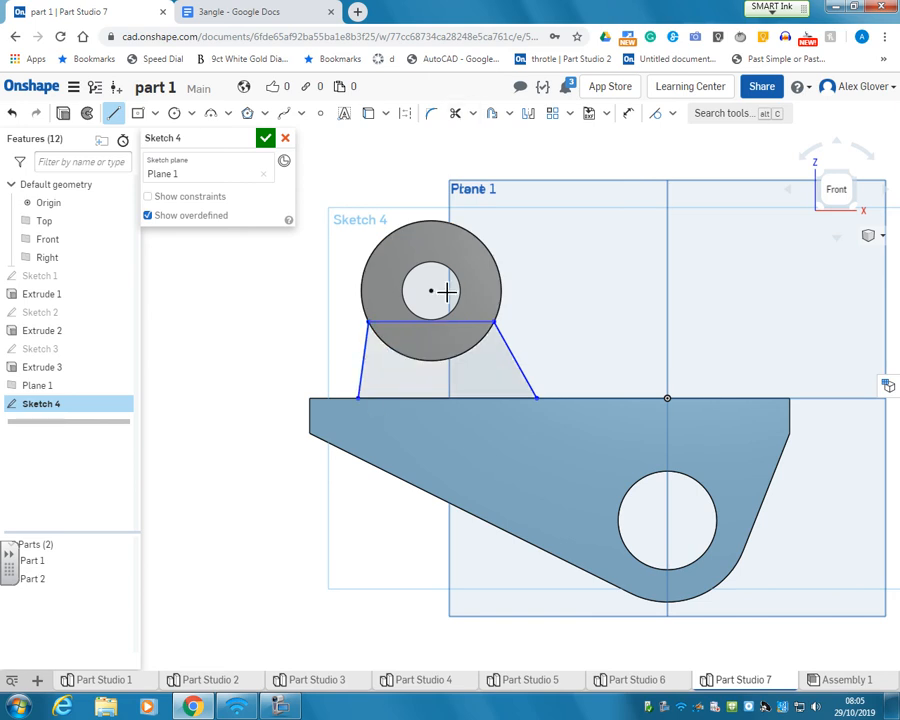
key("m")
left_click(474, 330)
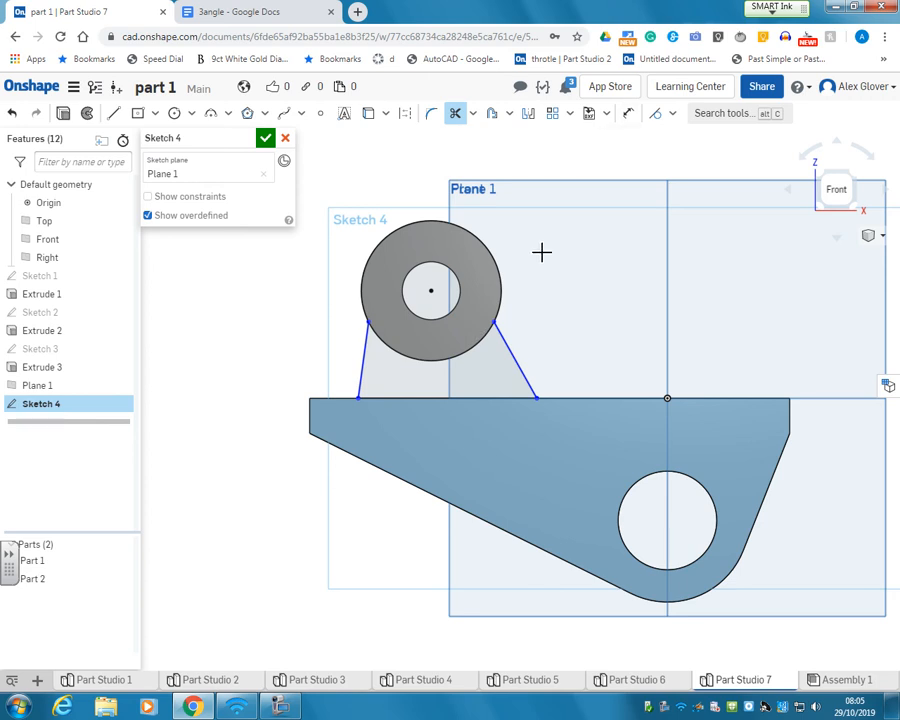
Dimension the base line of the rib profile on the bracket's top edge to 66 mm.
left_click(627, 114)
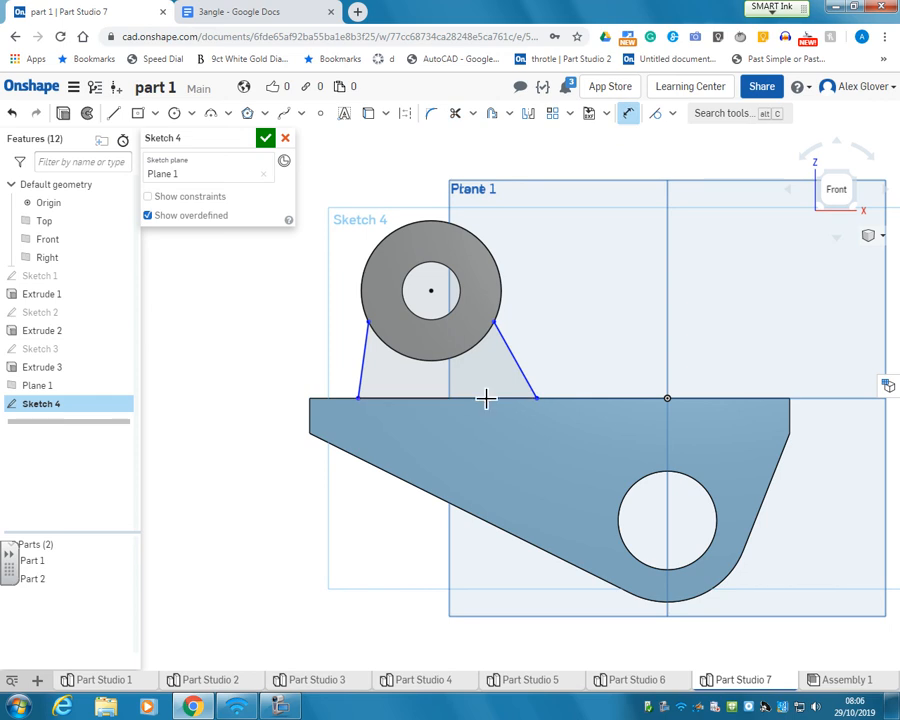
left_click(485, 399)
left_click(486, 422)
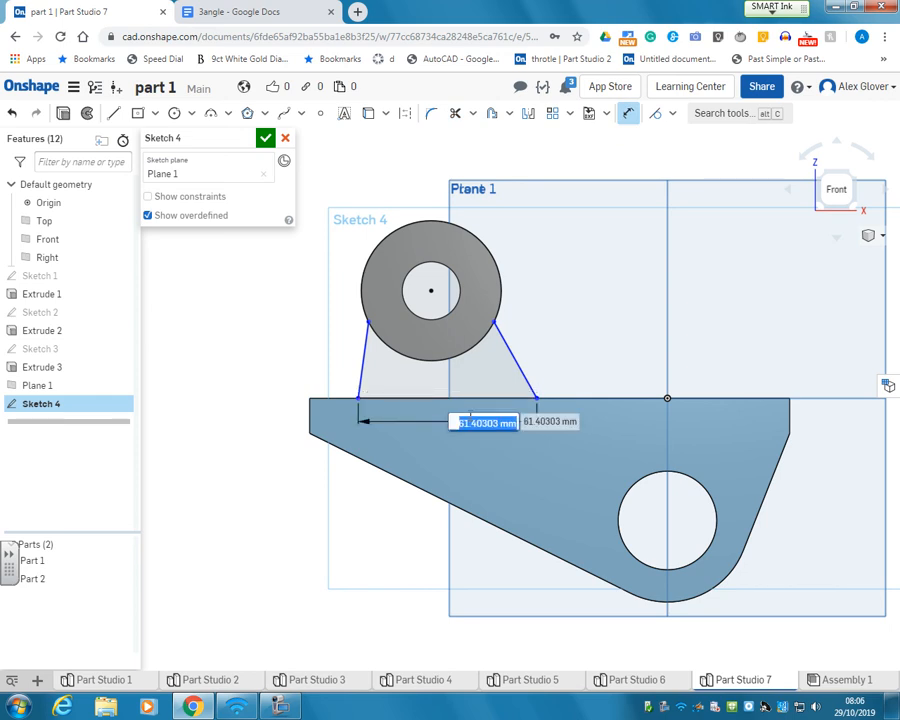
type("86")
key("Return")
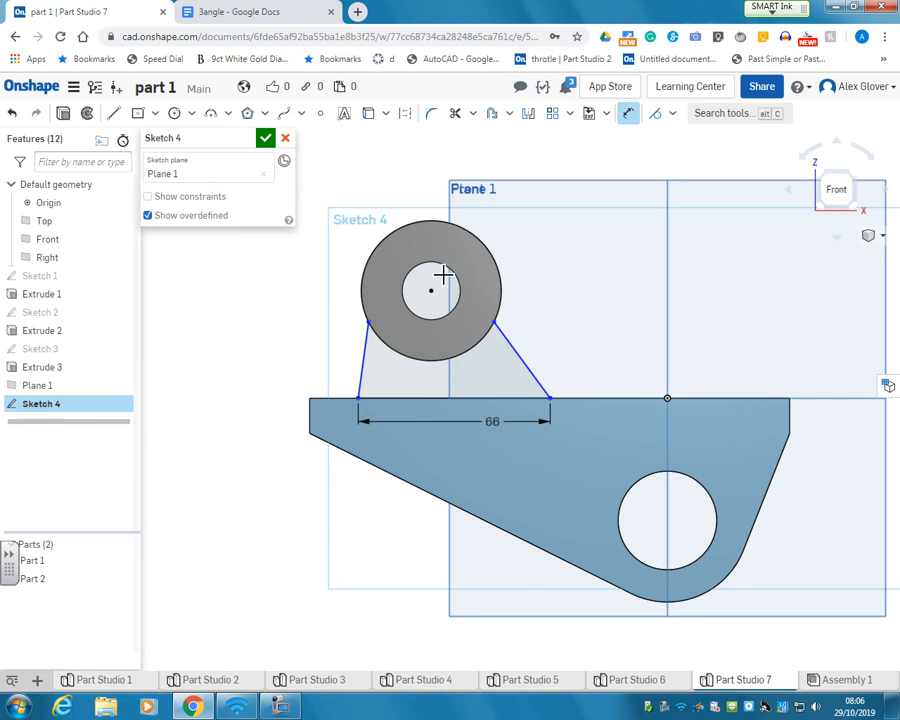
Dimension the rib profile's left base corner at 17 mm horizontally from the bracket's left end edge.
left_click(114, 113)
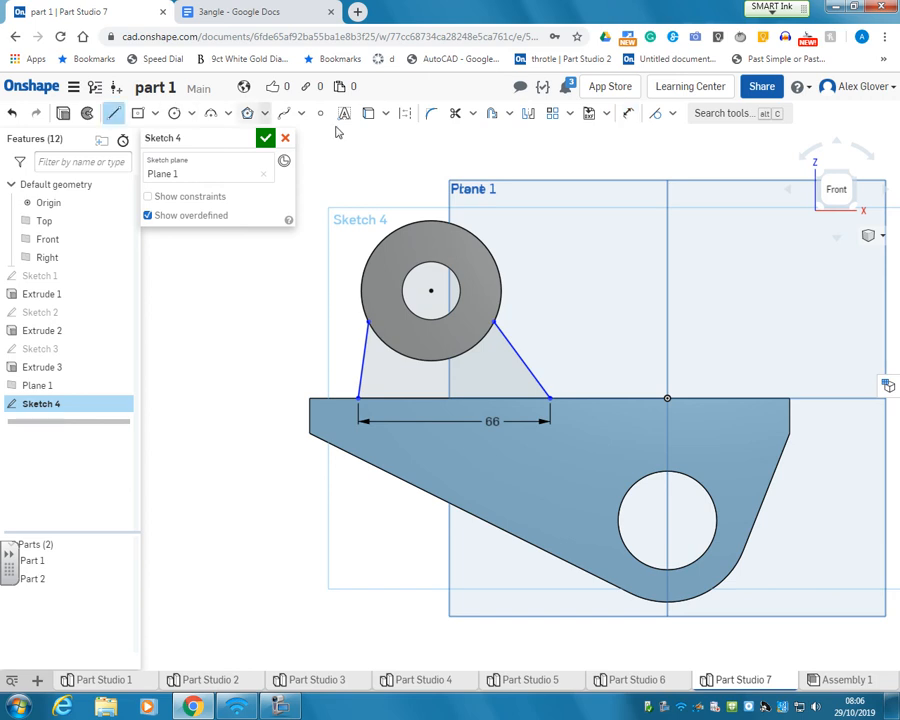
left_click(405, 113)
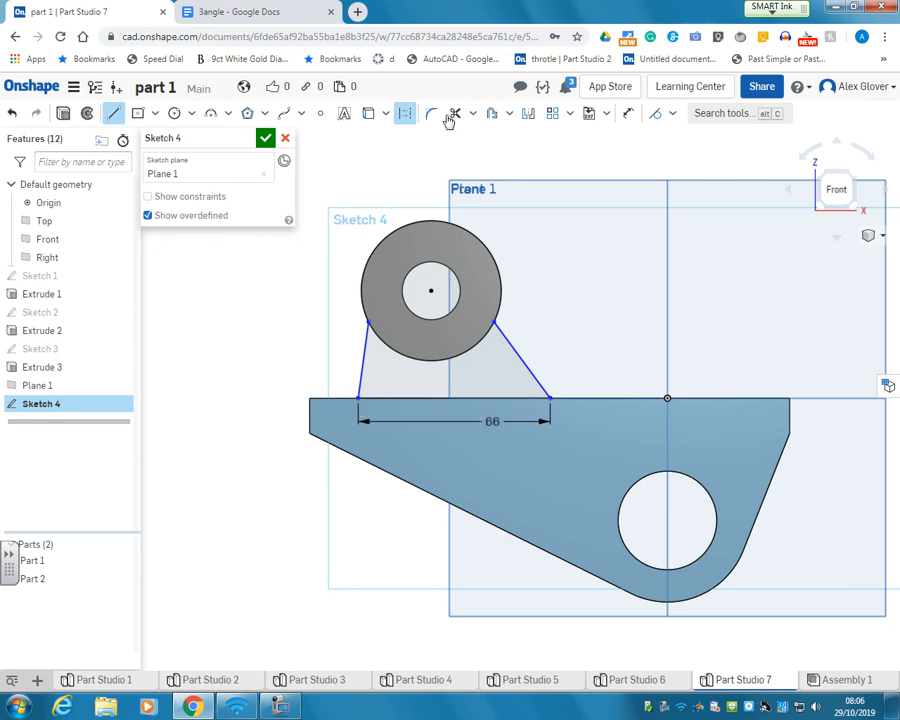
left_click(628, 112)
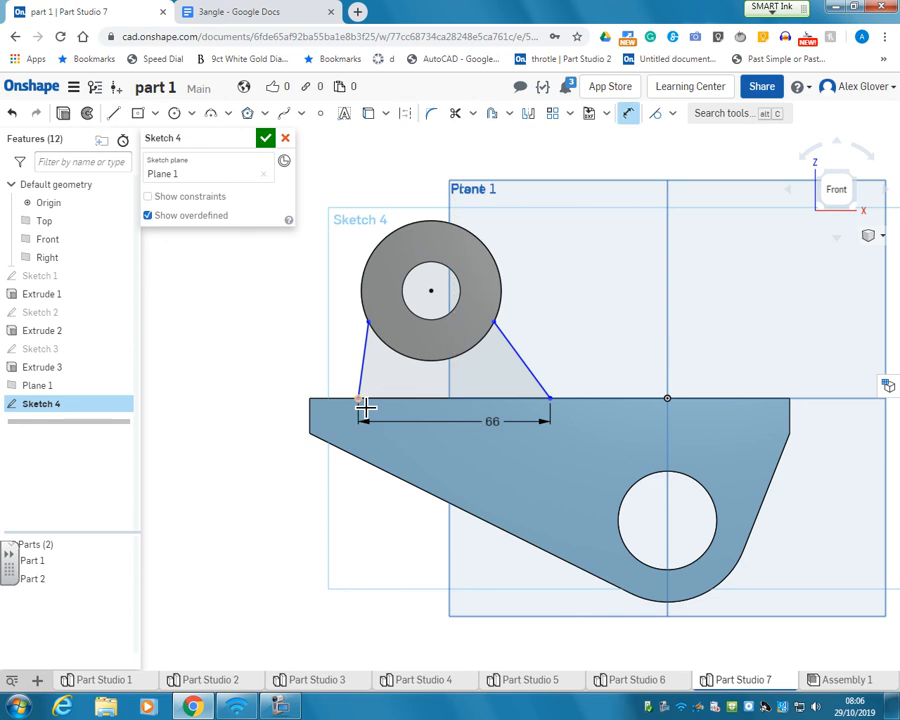
left_click(315, 414)
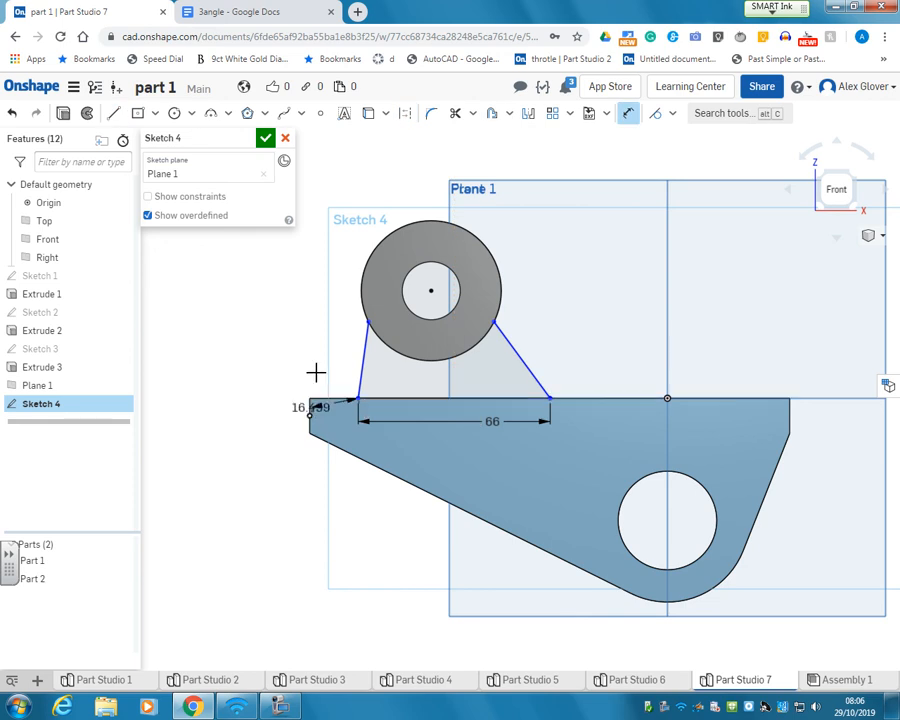
left_click(318, 337)
type("17")
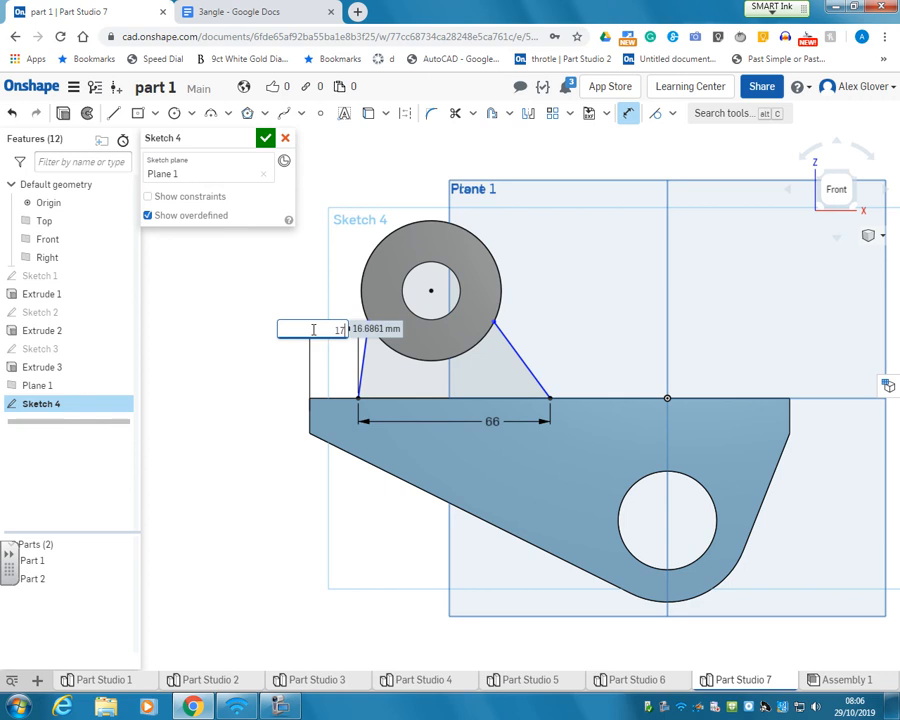
key("Escape")
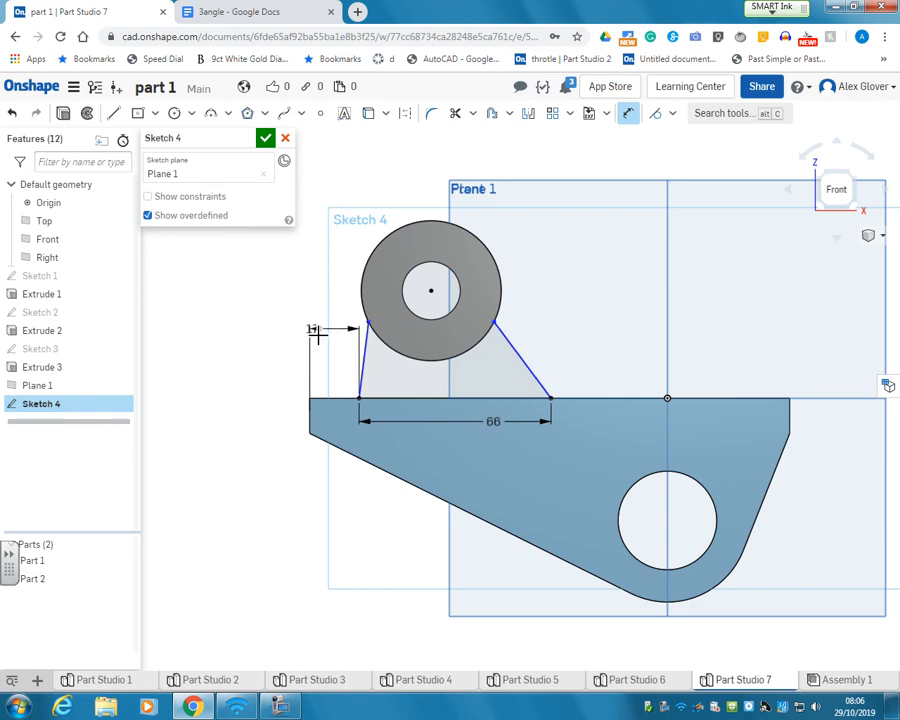
Make both sloping sides of the rib profile tangent to the cylinder's outer circle and finish the sketch.
left_click(655, 113)
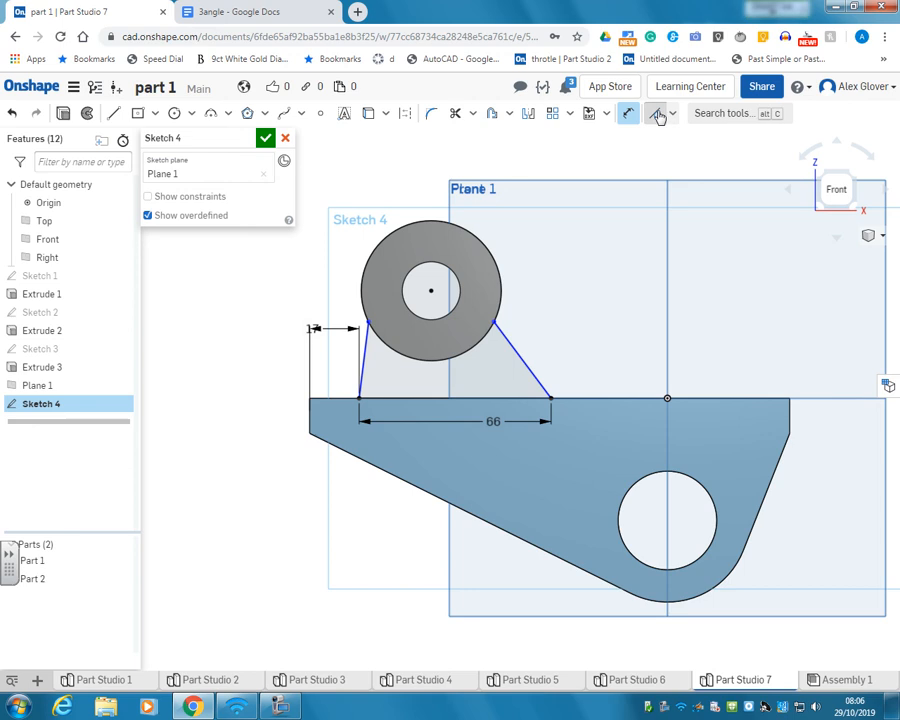
left_click(523, 358)
left_click(508, 296)
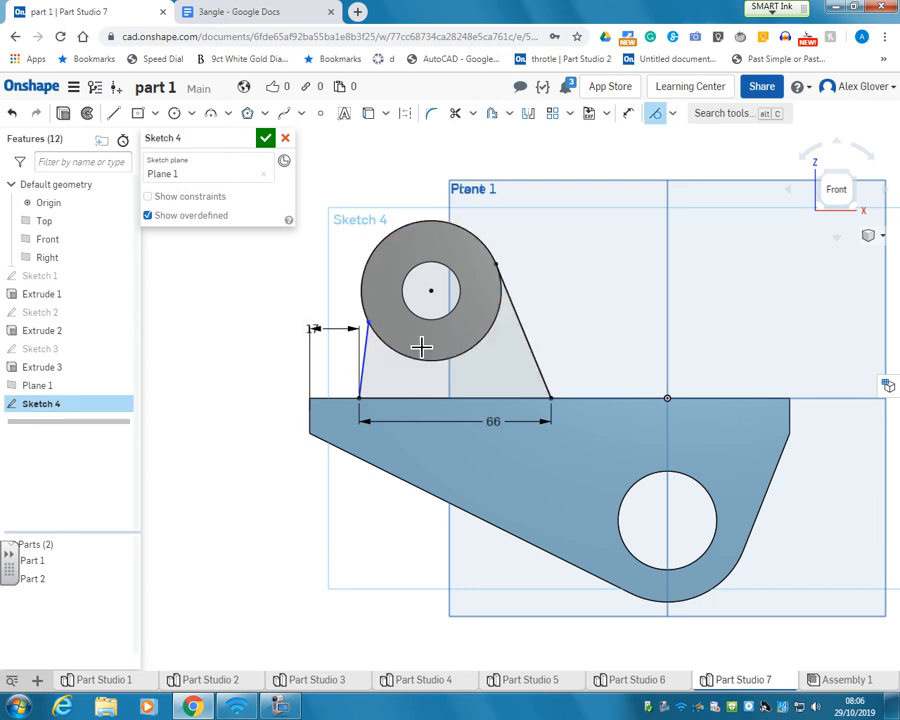
left_click(373, 351)
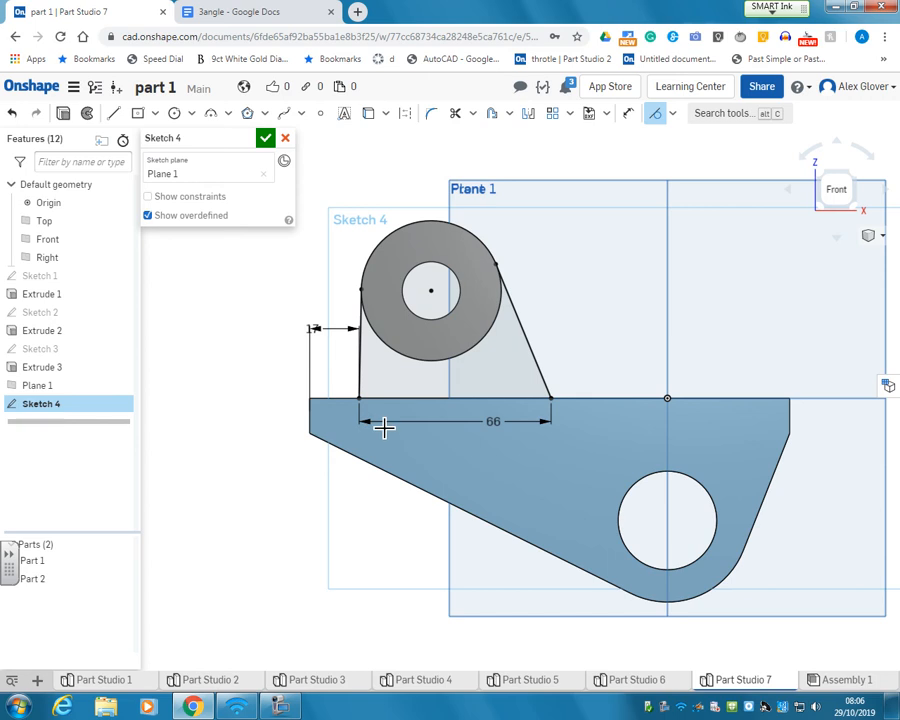
left_click(266, 141)
Reopen Sketch 3 and dimension the centre of the circles 45 mm above the bracket's top face.
right_click_drag(438, 263, 304, 290)
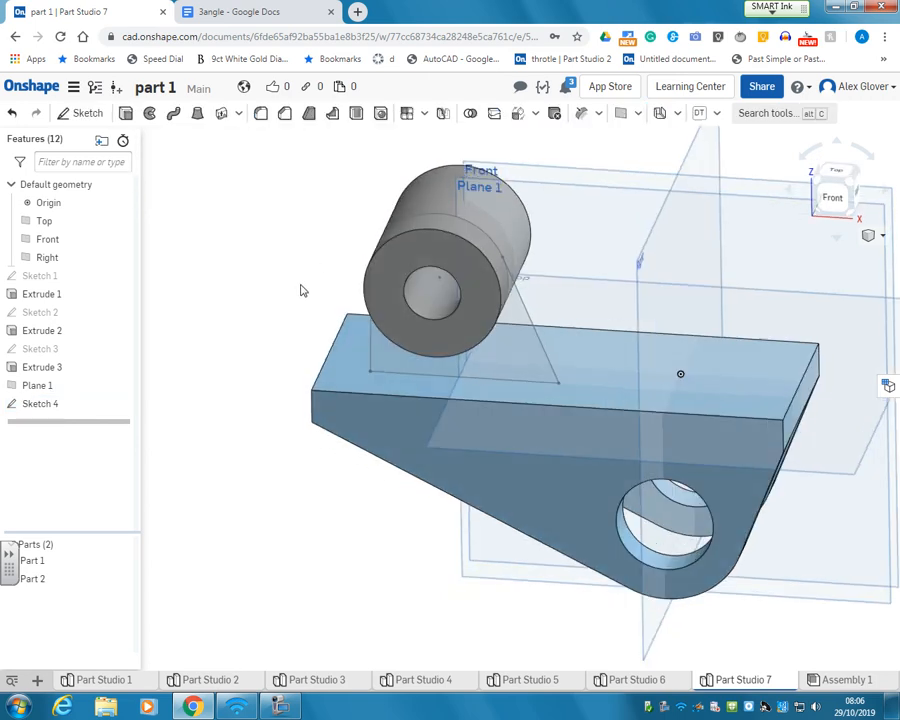
double_click(80, 355)
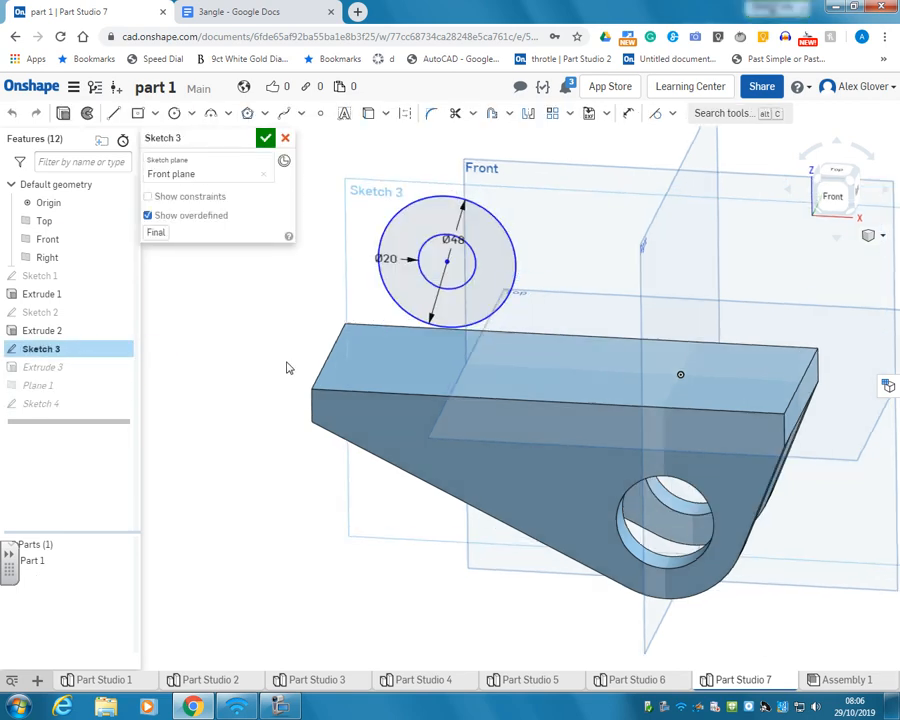
left_click(627, 113)
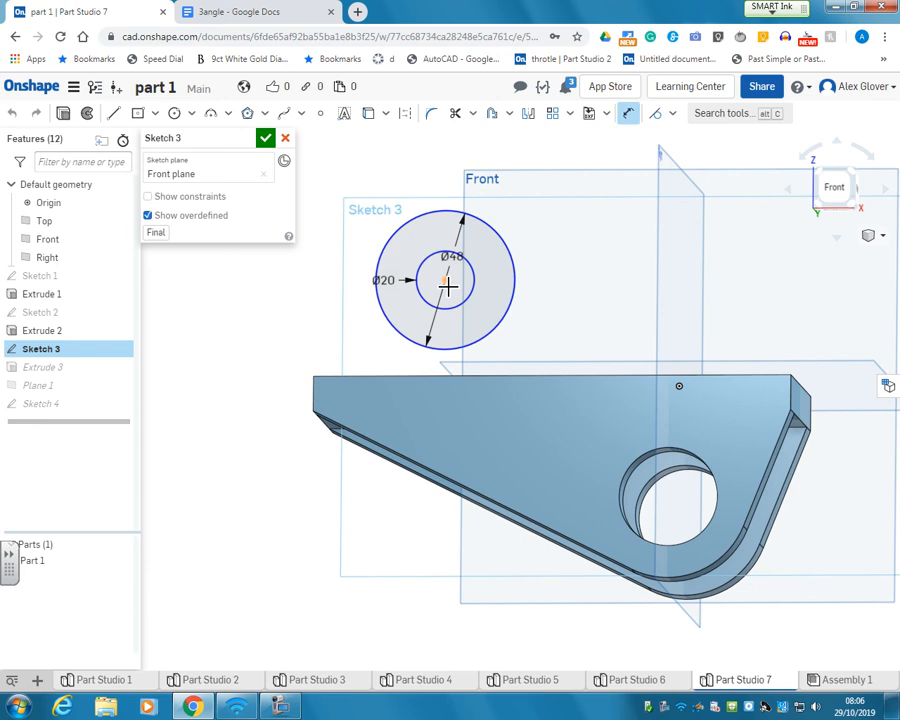
left_click(502, 377)
left_click(567, 311)
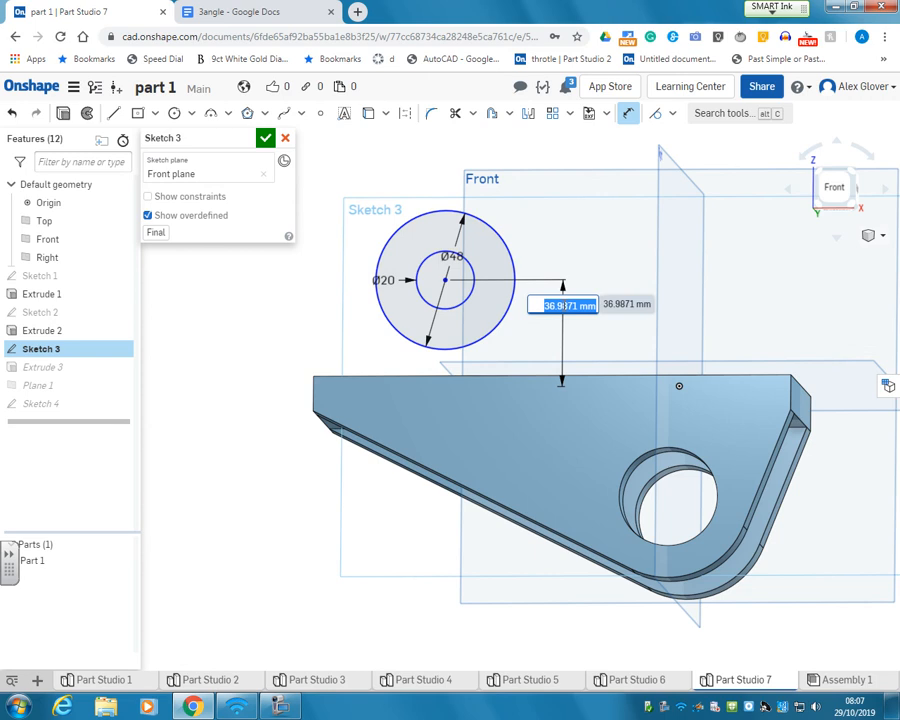
key("Return")
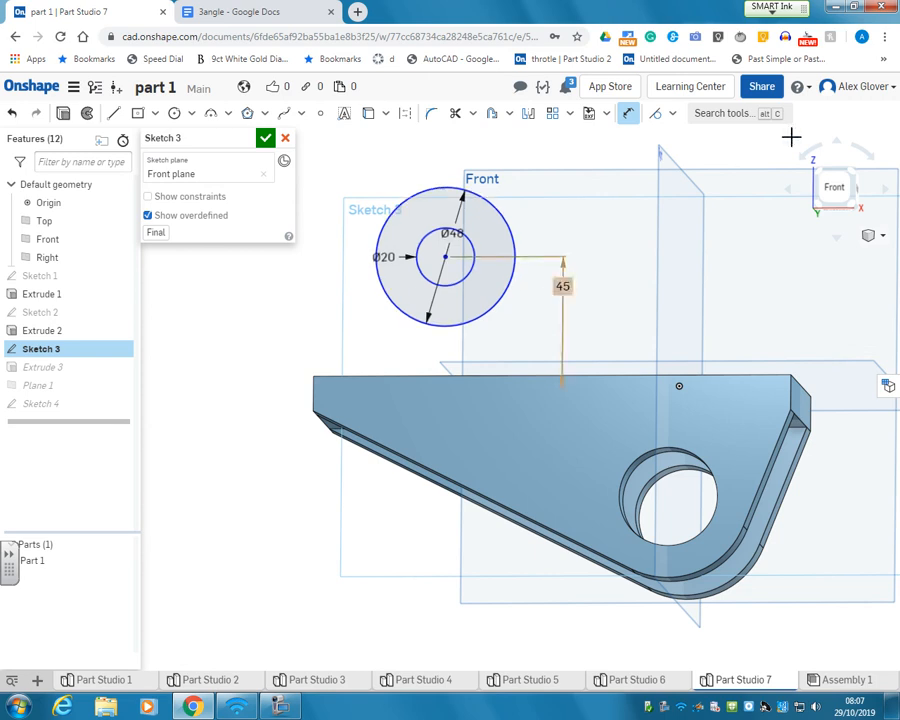
Dimension the circles' centre 50 mm horizontally from the bracket's left end edge and finish Sketch 3.
left_click(841, 191)
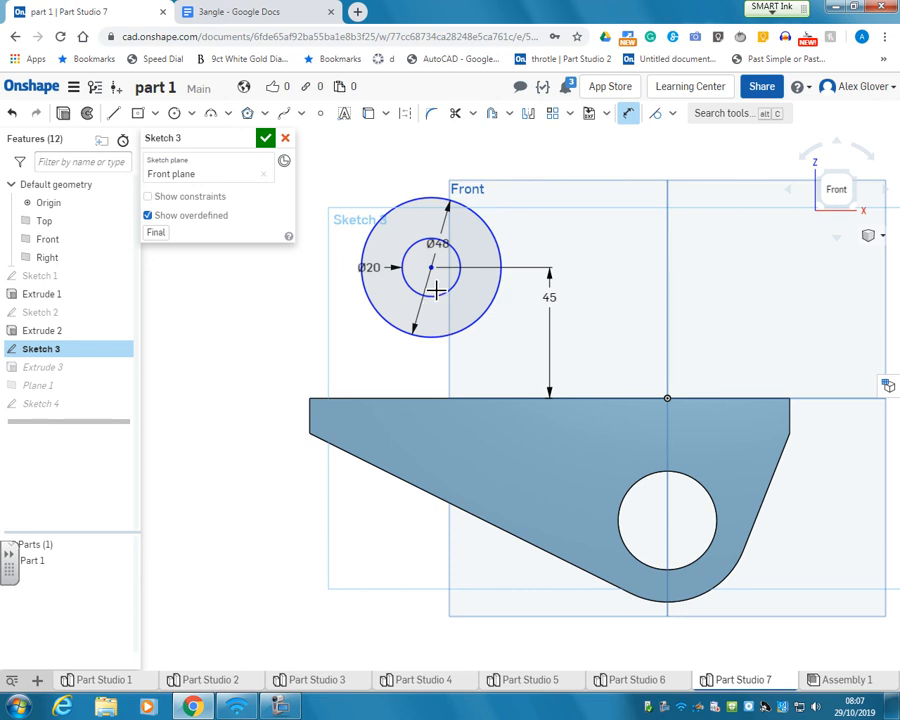
left_click(315, 412)
left_click(303, 312)
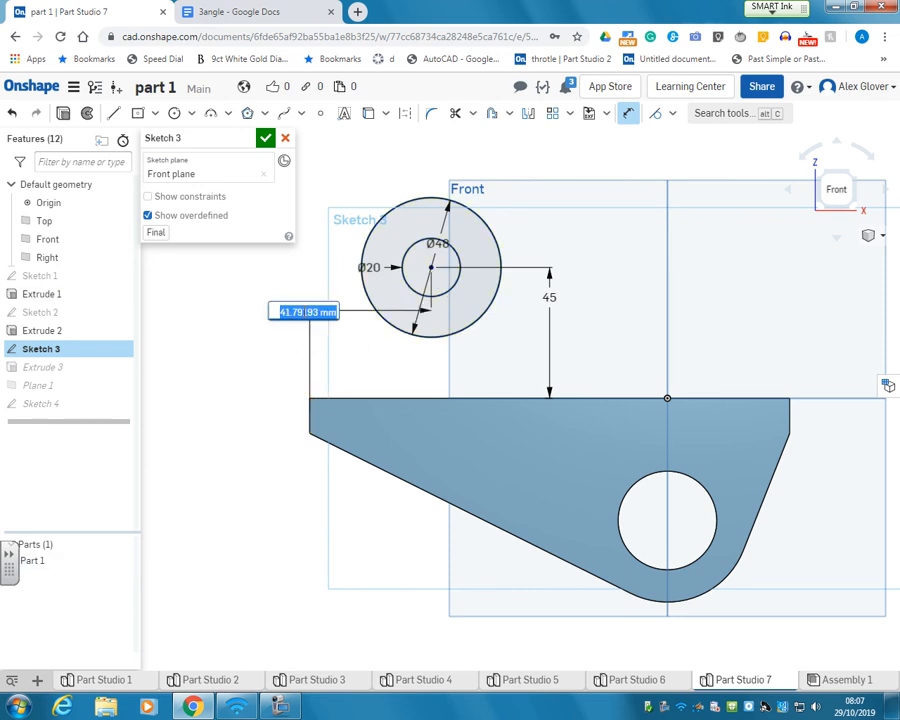
type("50")
key("Return")
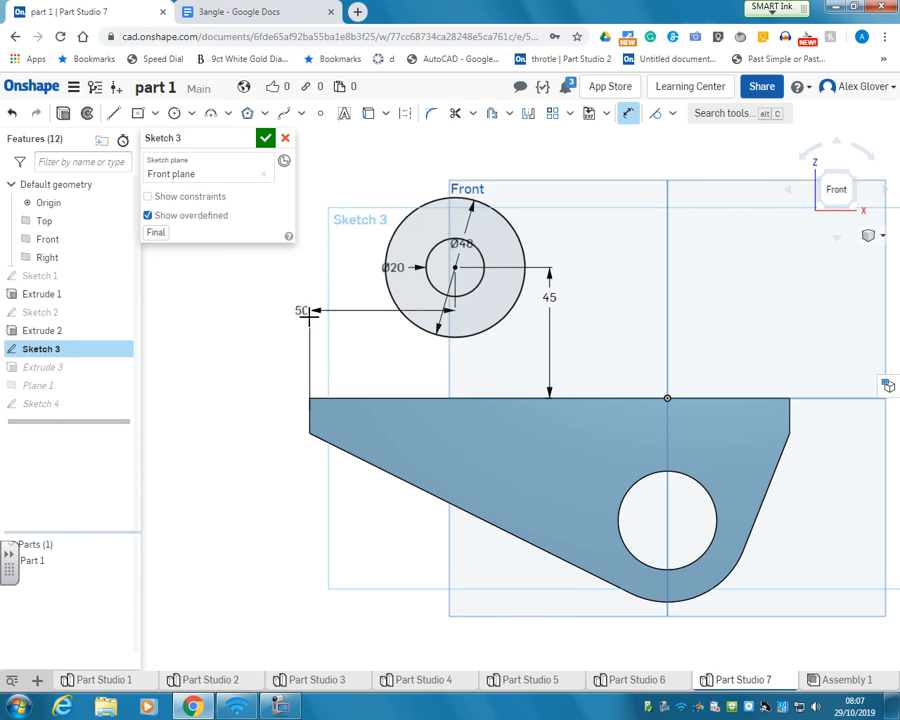
left_click(265, 138)
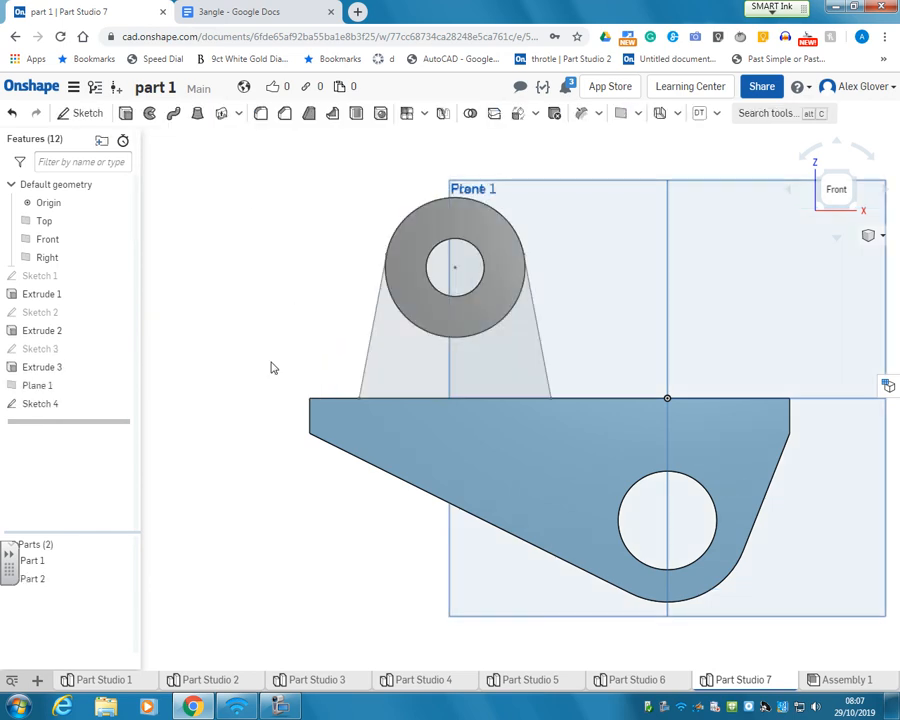
Extrude the rib profile from Sketch 4 as a new solid, symmetric, with a depth of 9 mm.
right_click_drag(572, 333, 530, 335)
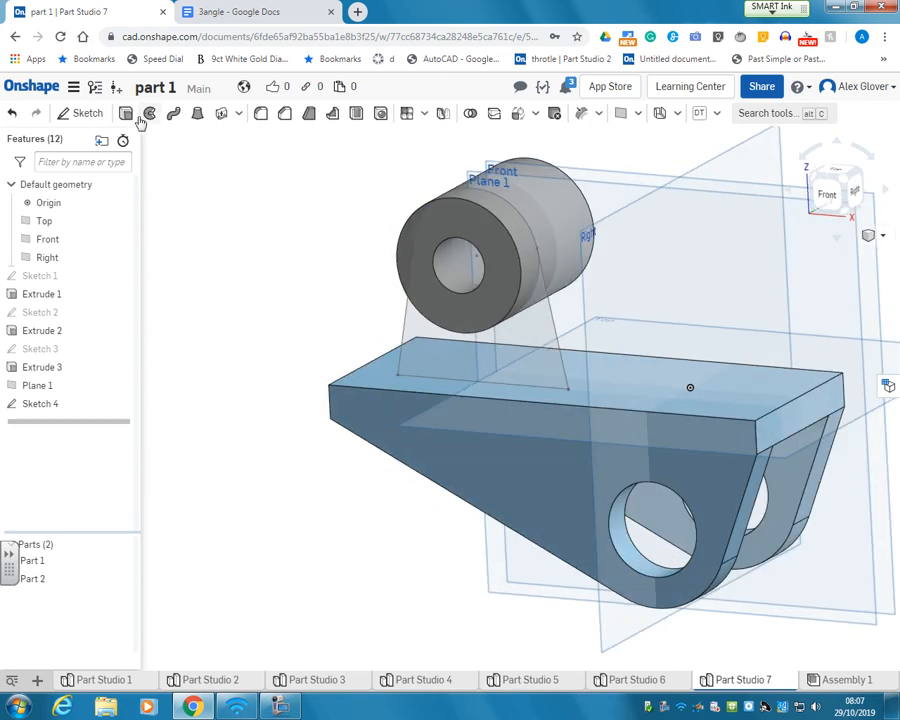
left_click(263, 113)
left_click(492, 367)
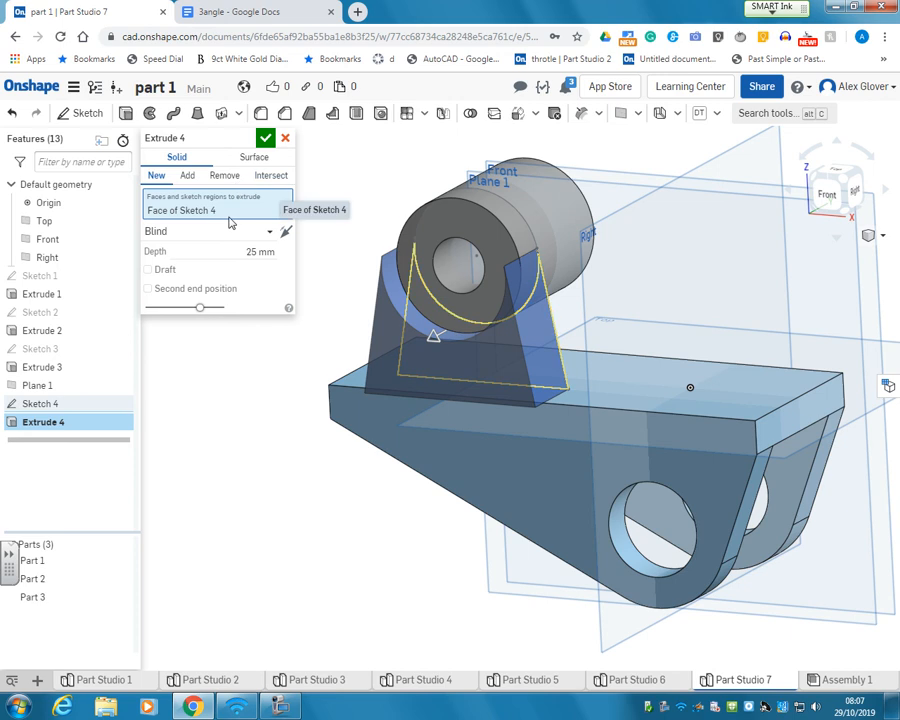
left_click(242, 251)
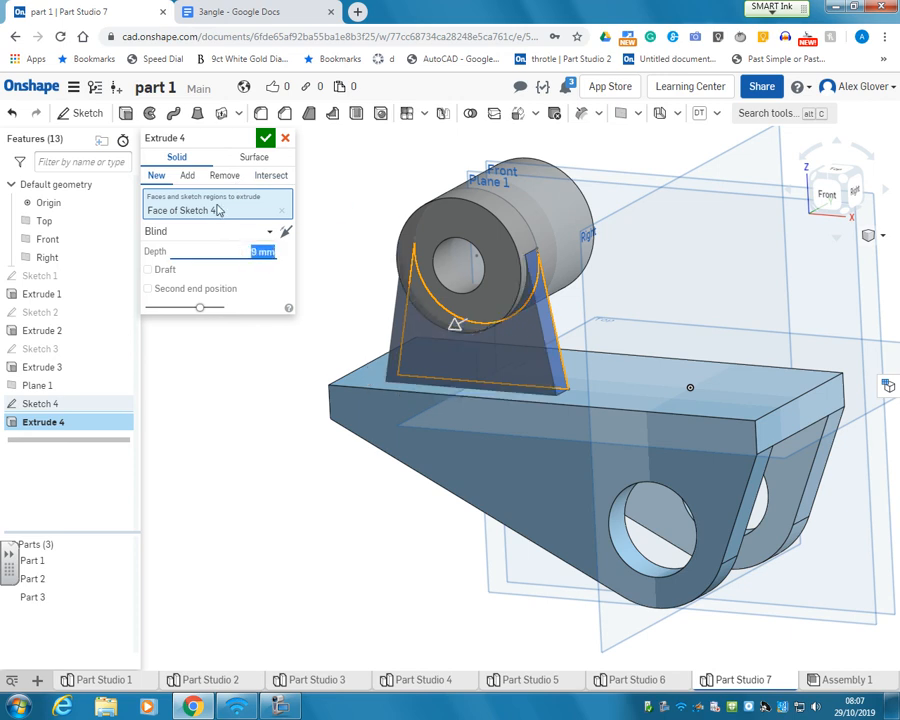
left_click(220, 233)
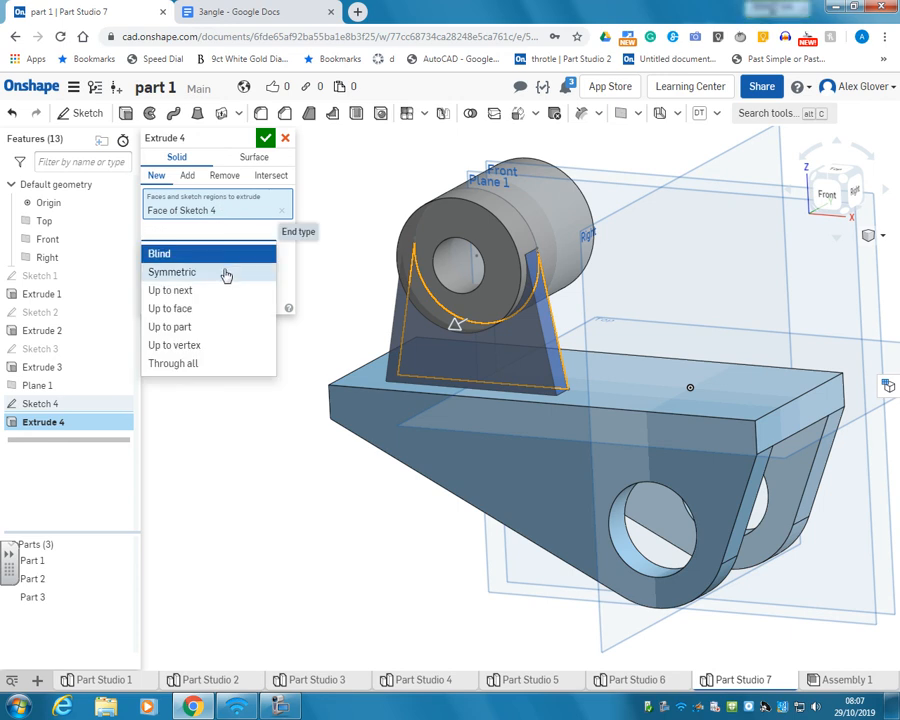
left_click(225, 273)
left_click(265, 138)
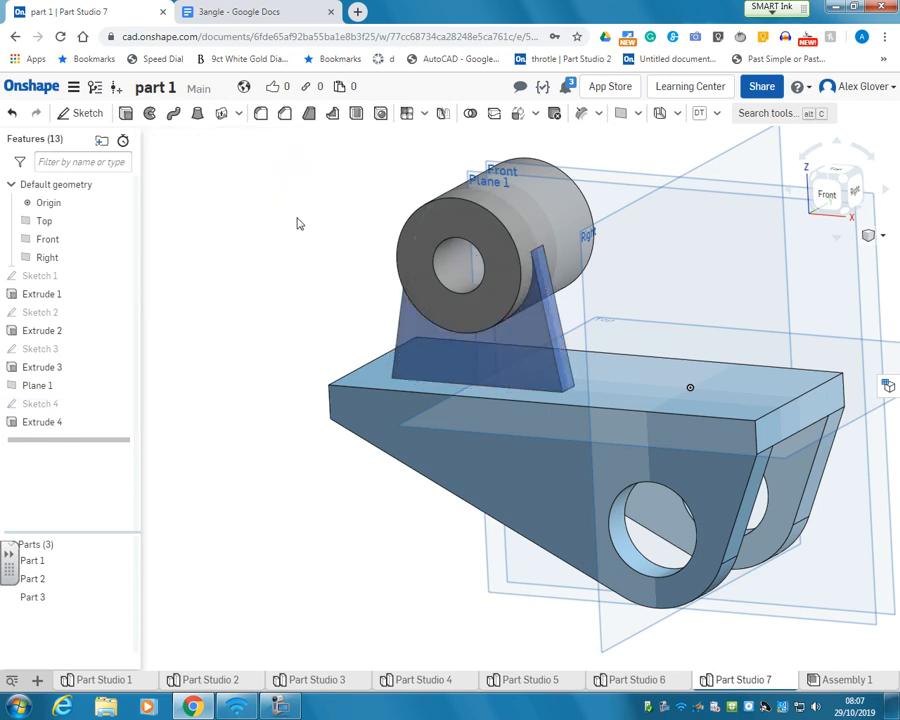
Mirror the rib solid (Part 3) about the Front plane as a new part.
key("shift+7")
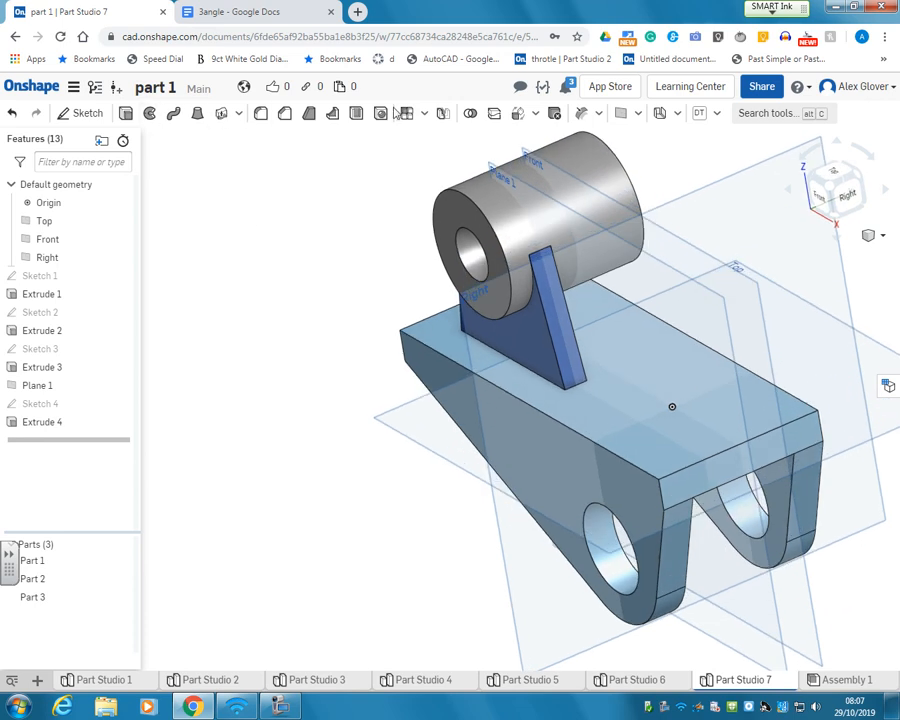
left_click(445, 114)
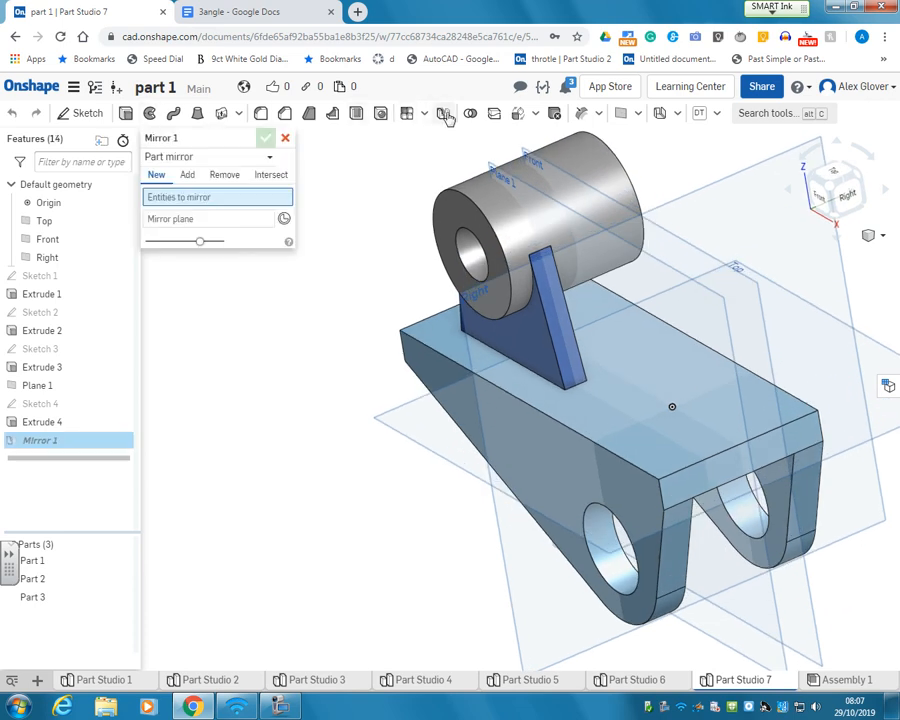
left_click(72, 598)
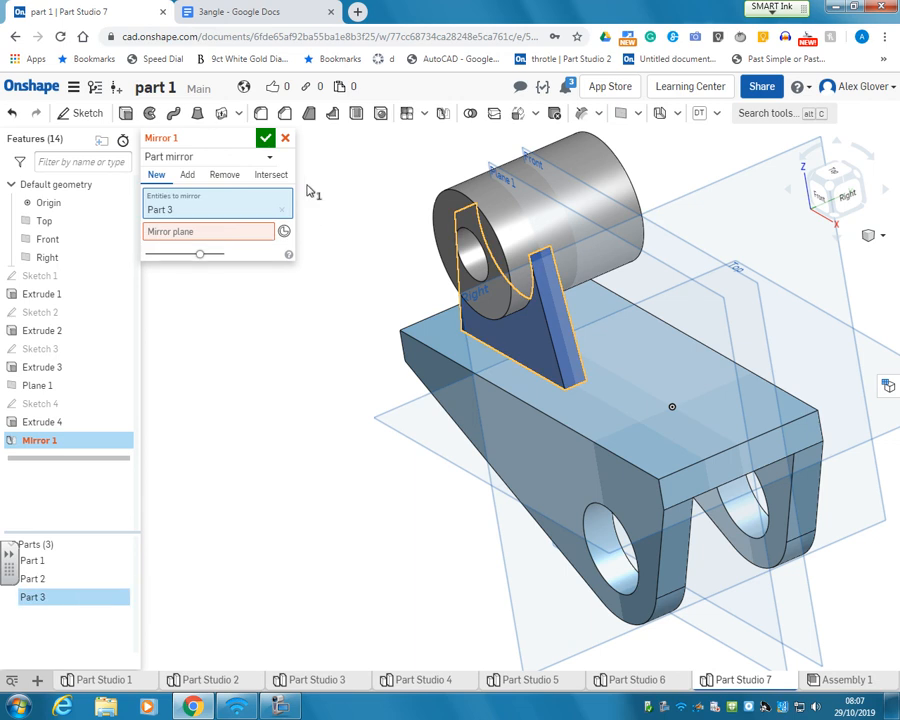
left_click(228, 230)
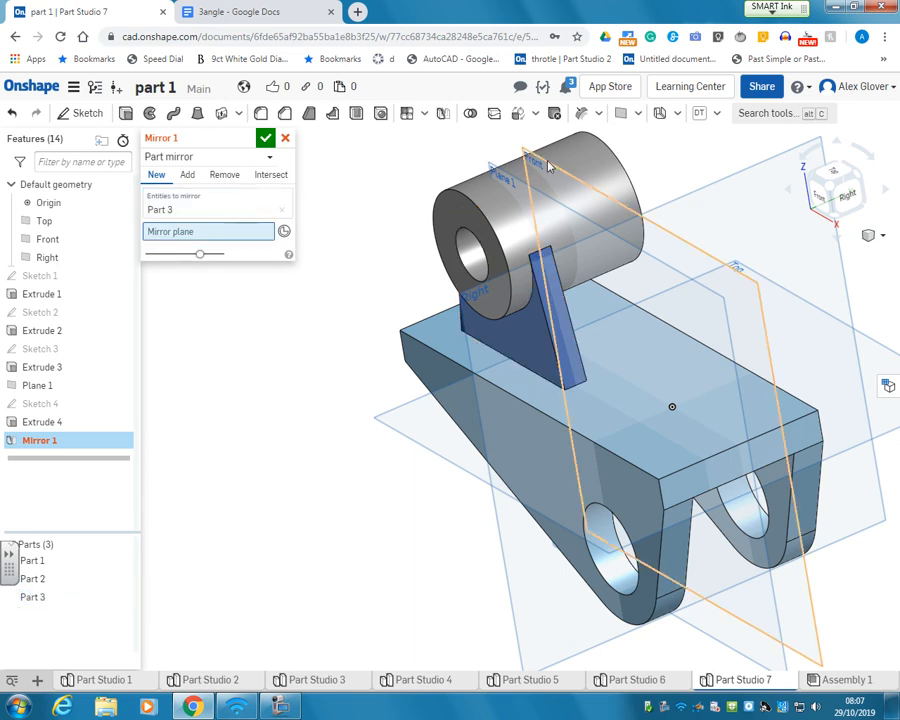
left_click(527, 153)
left_click(284, 140)
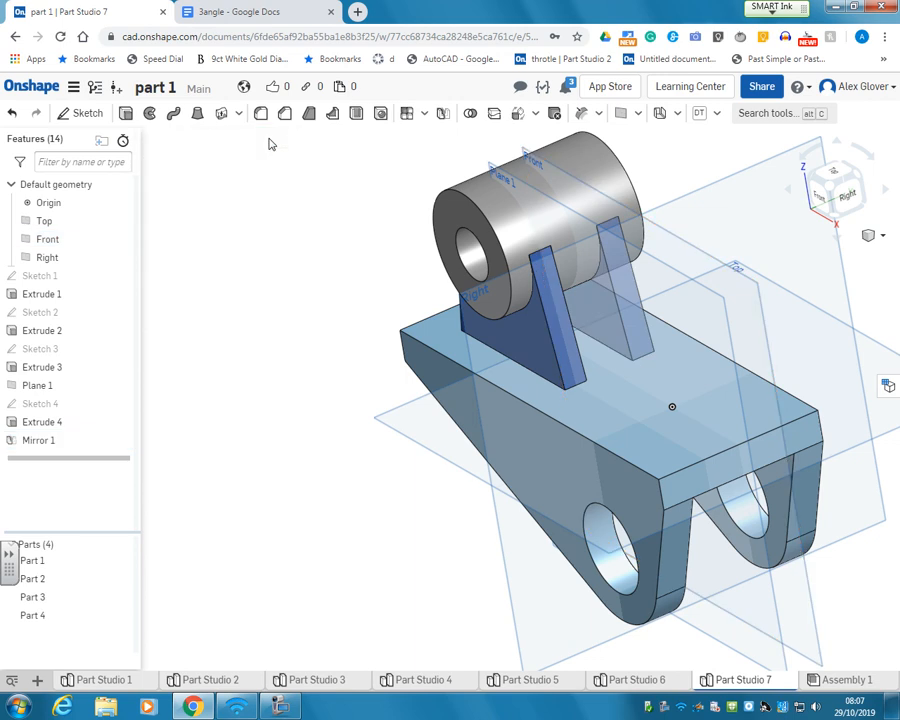
Unite both ribs, the cylinder and the forked bracket into one part with a Boolean union.
left_click(470, 113)
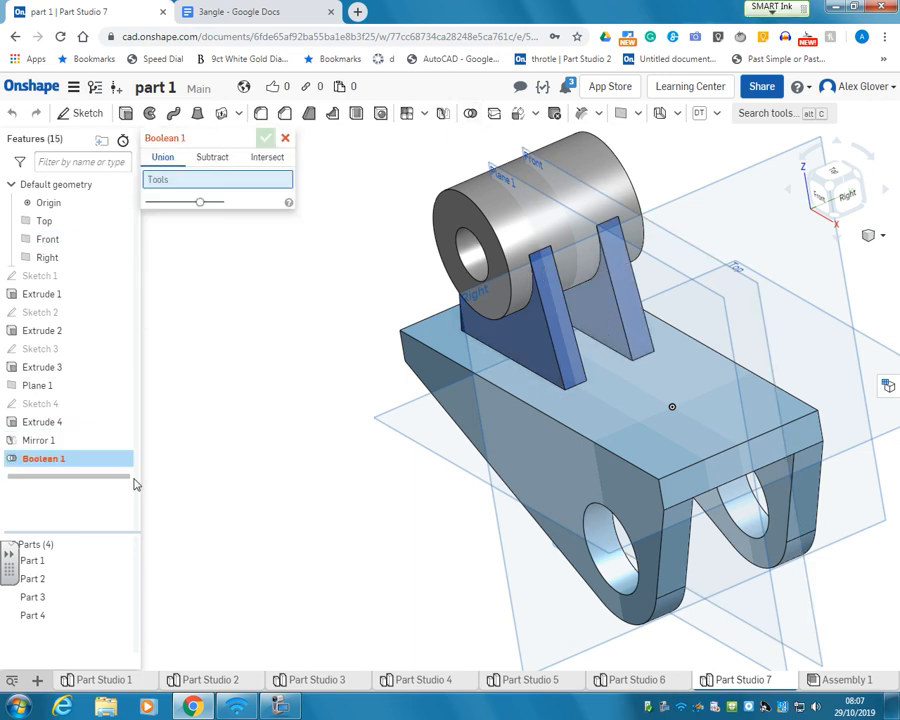
left_click(80, 615)
left_click(78, 596)
left_click(80, 578)
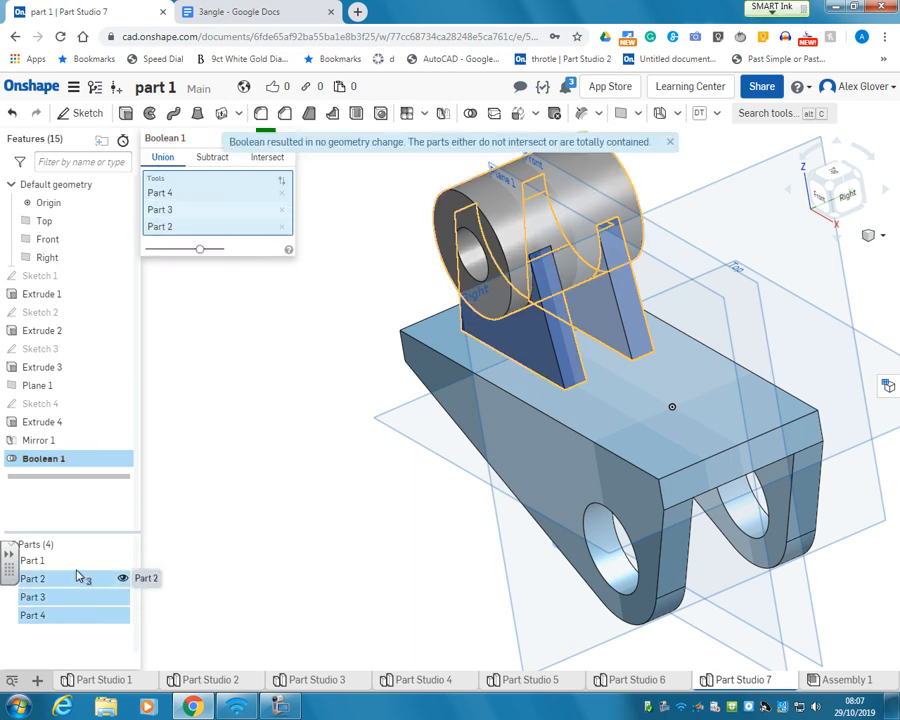
left_click(80, 562)
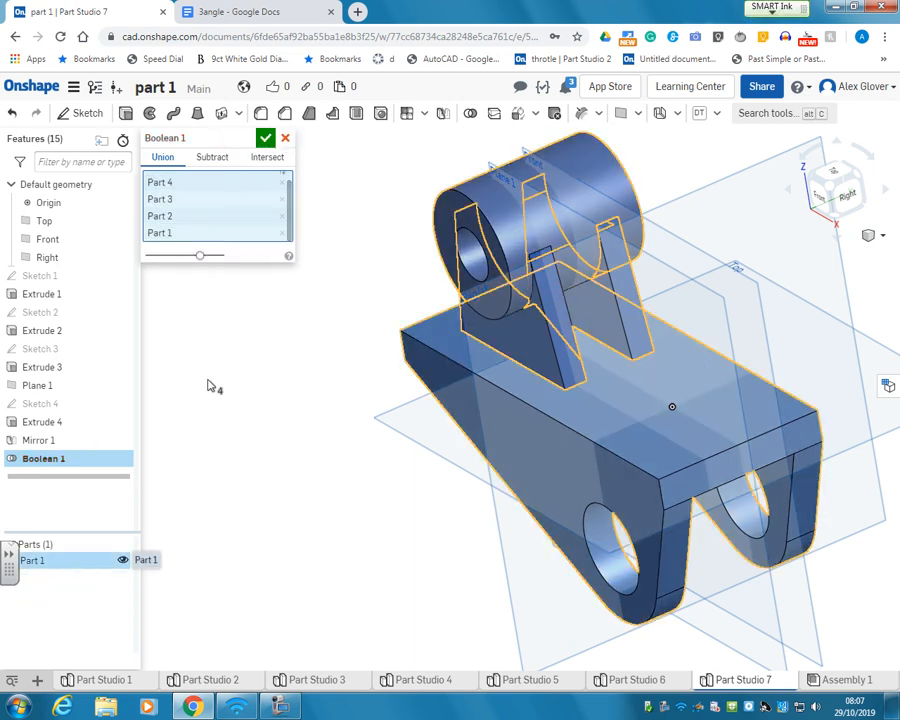
left_click(265, 138)
Start a sketch on the hollow cylinder's front end face and project the bore's edge into it.
right_click_drag(209, 391, 233, 398)
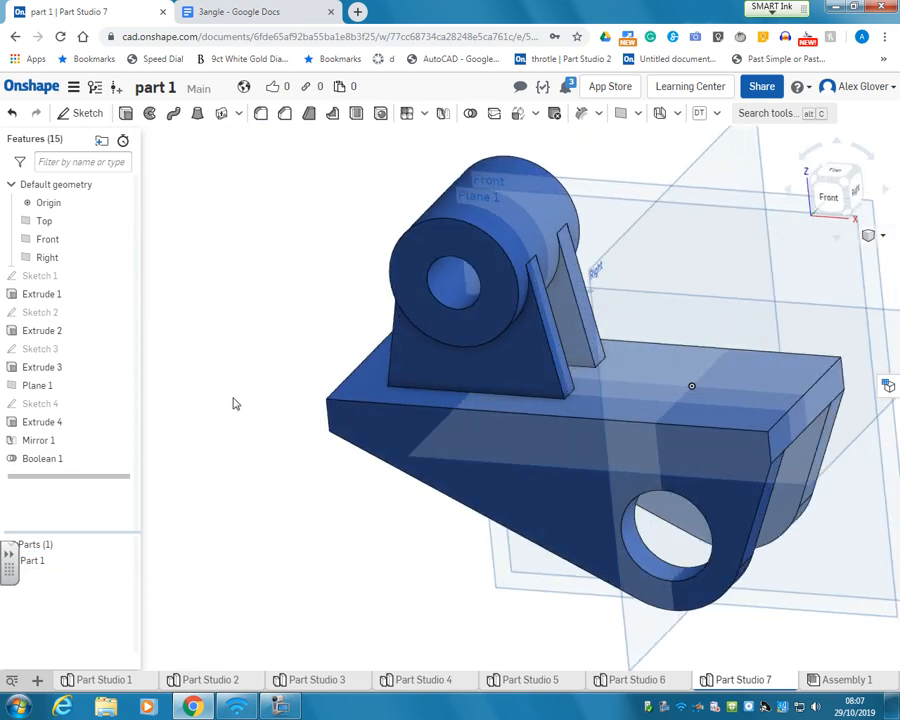
left_click(92, 114)
left_click(462, 250)
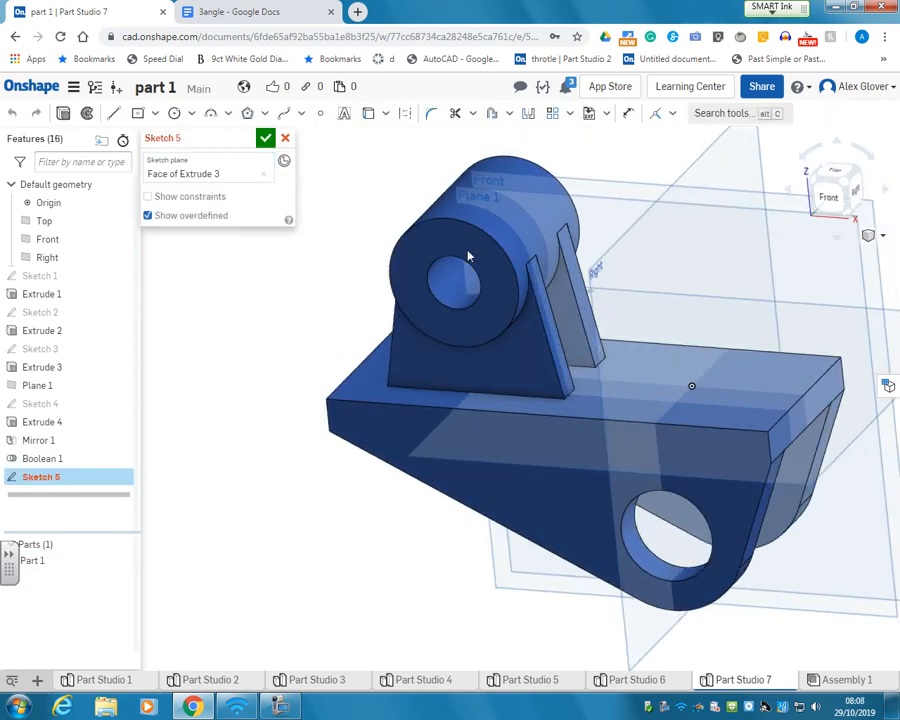
scroll(476, 258, "up", 3)
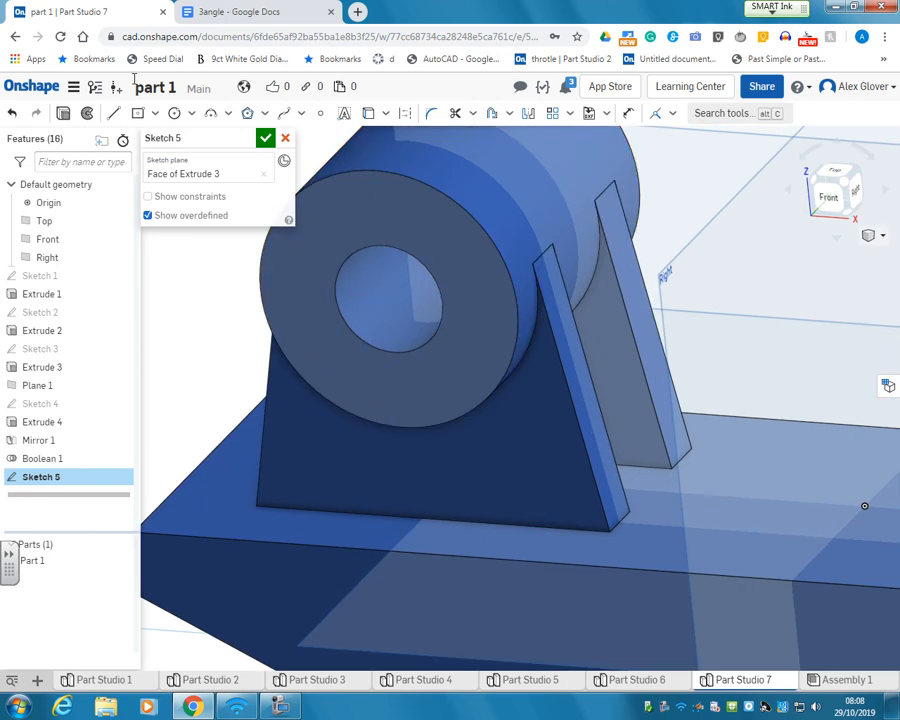
left_click(369, 113)
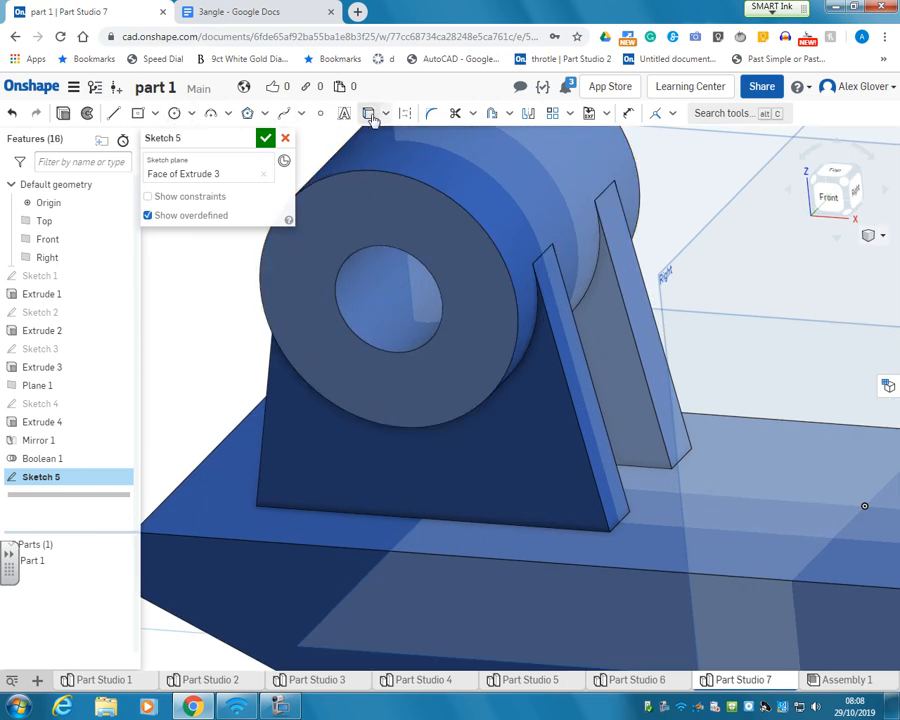
left_click(401, 256)
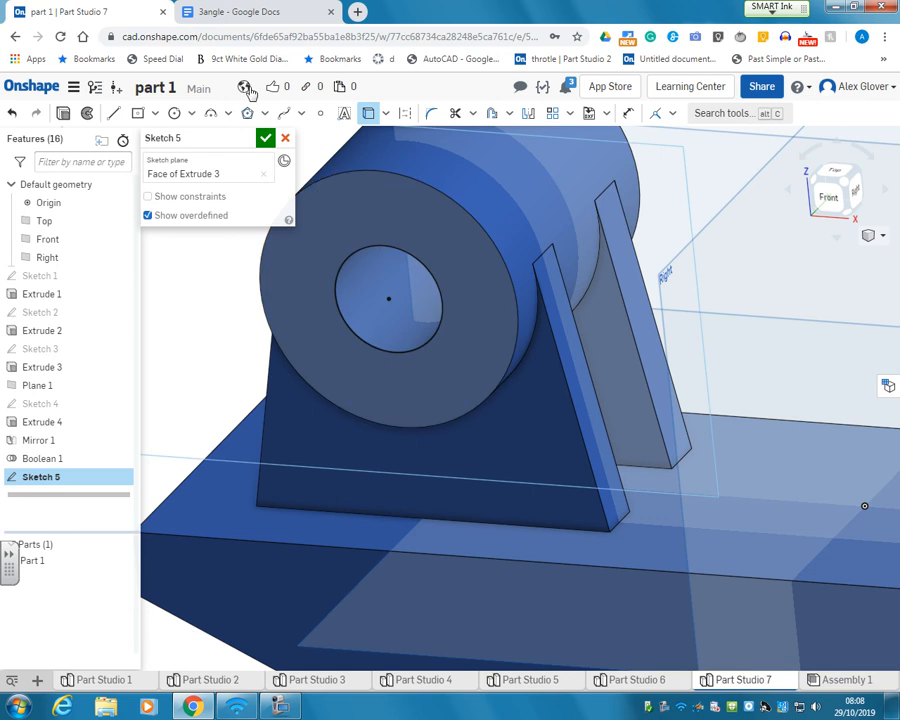
Draw a 34 mm diameter circle concentric with the projected bore and finish the sketch.
left_click(174, 113)
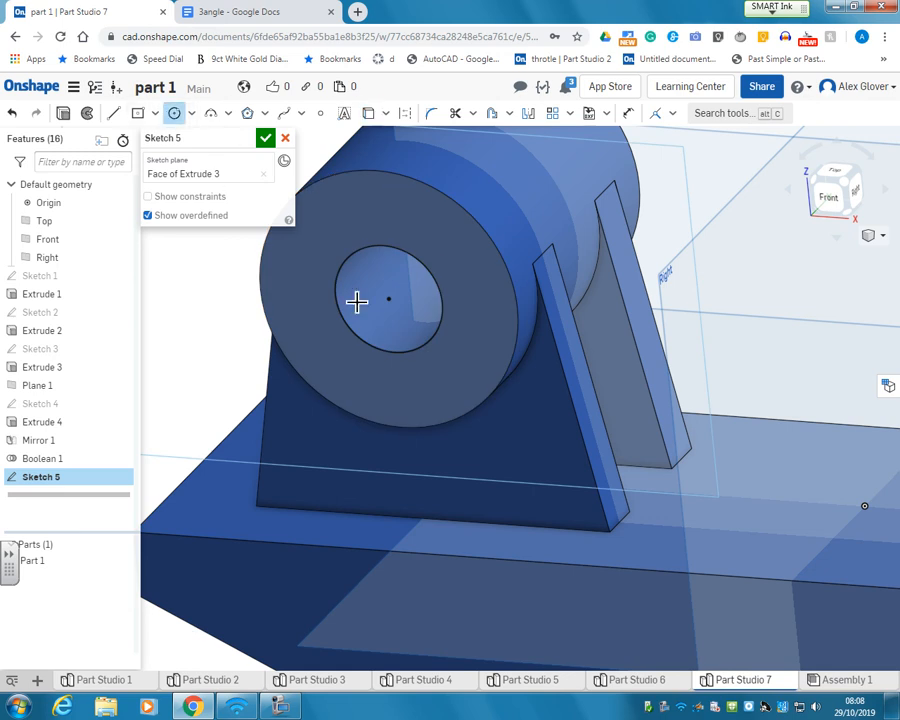
left_click(389, 299)
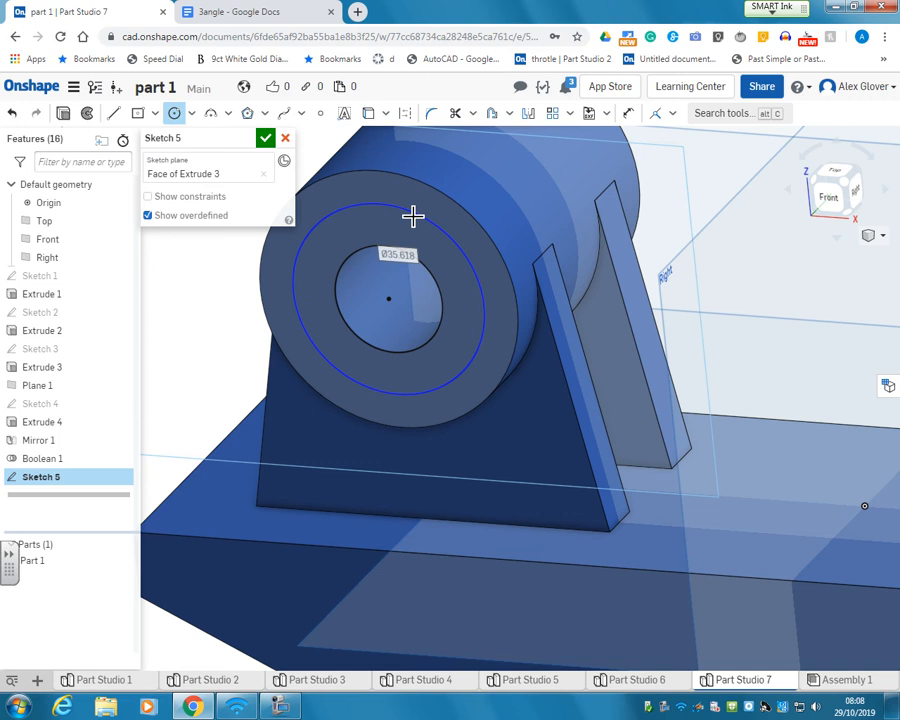
left_click(413, 216)
type("34")
key("Return")
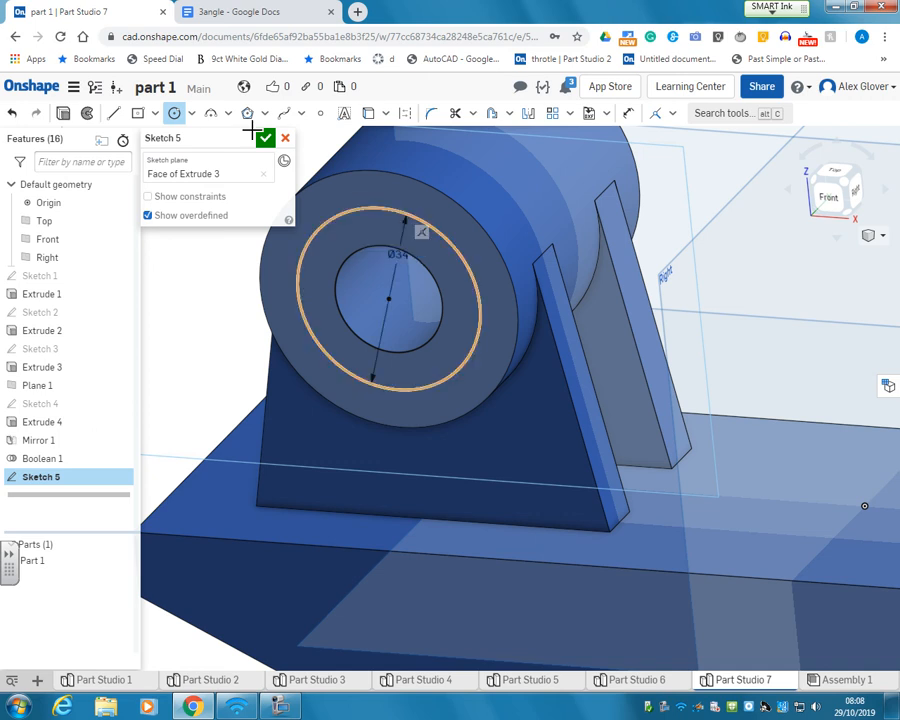
left_click(265, 138)
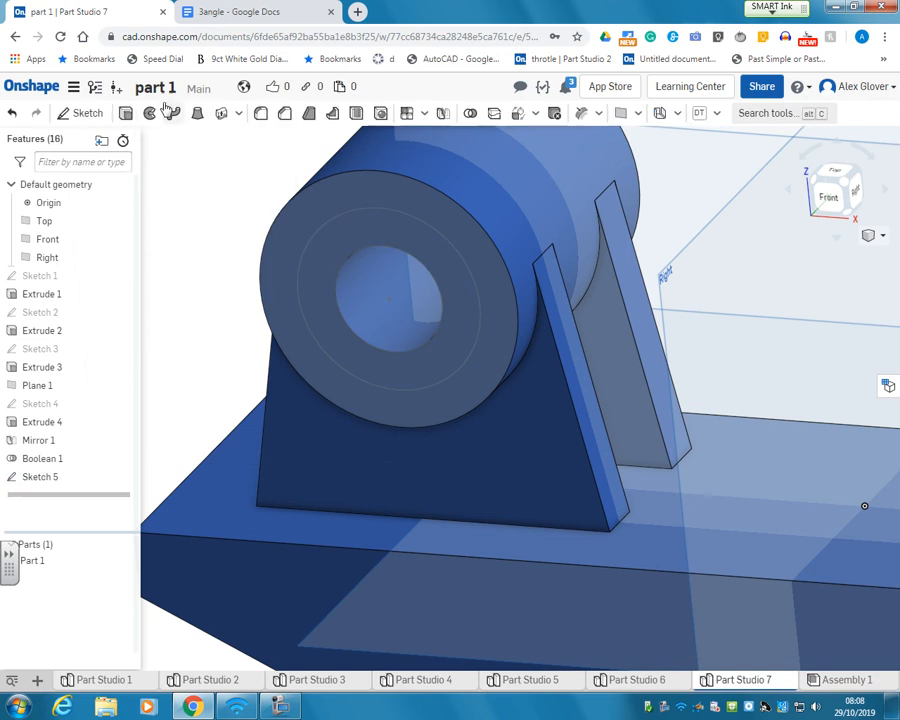
Cut the ring between the bore and the 34 mm circle 5 mm deep into the cylinder with a blind Remove extrude.
left_click(125, 113)
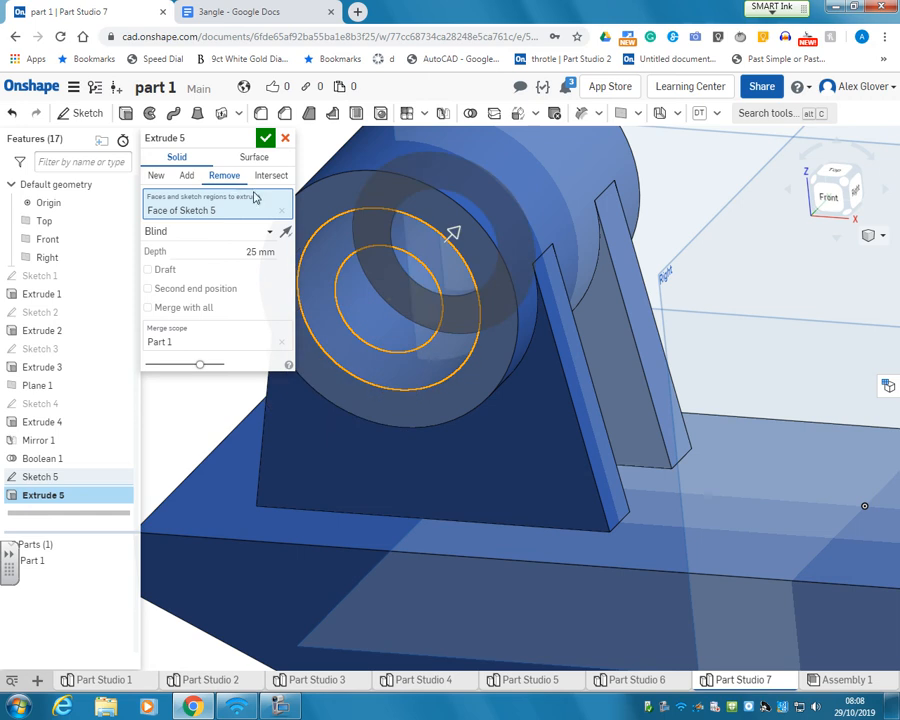
mouse_move(502, 350)
right_mouse_down()
mouse_move(470, 350)
mouse_move(496, 338)
right_mouse_up()
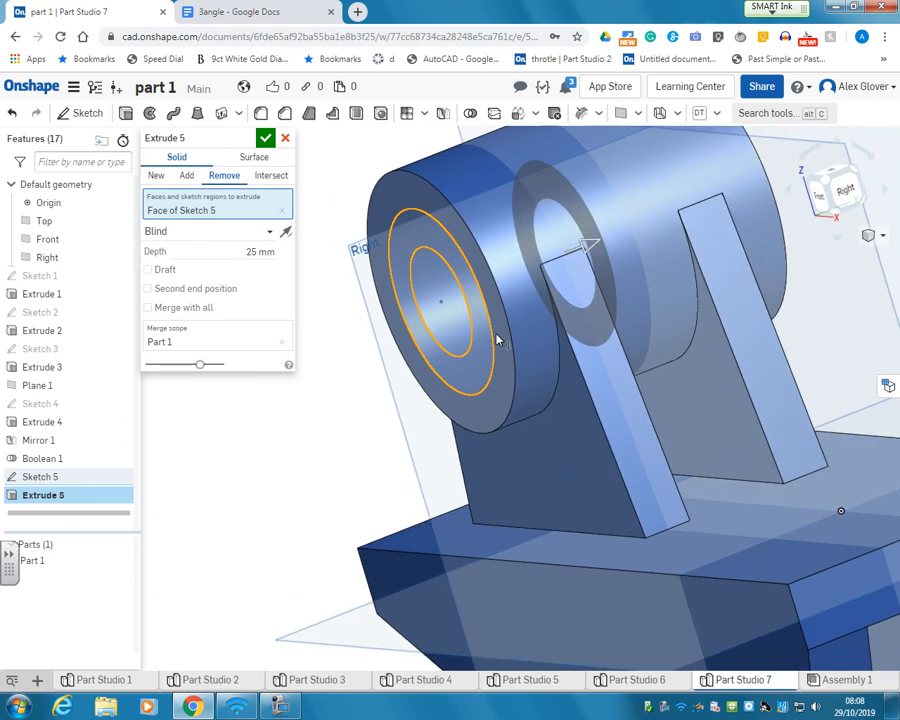
left_click_drag(591, 245, 495, 285)
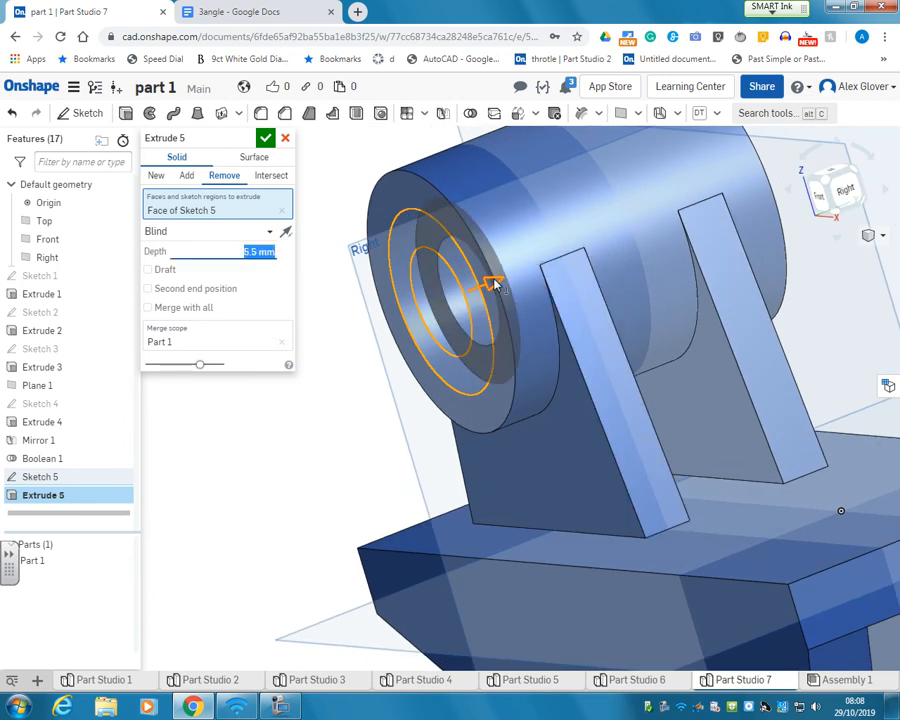
double_click(229, 248)
type("5")
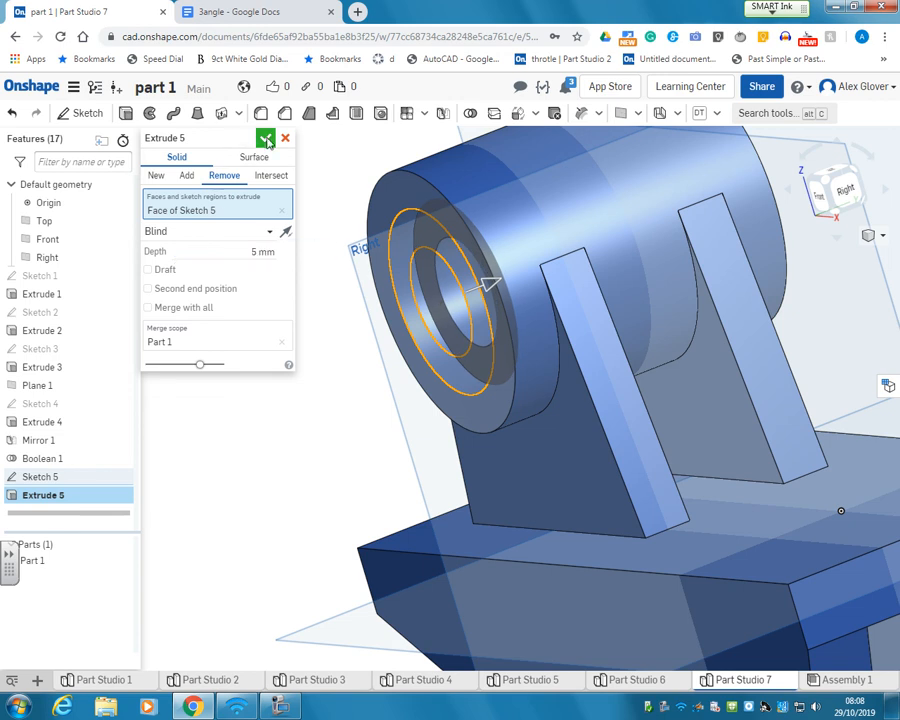
left_click(265, 137)
Mirror the counterbore cut (Extrude 5) about the Front plane as a feature mirror.
key("f")
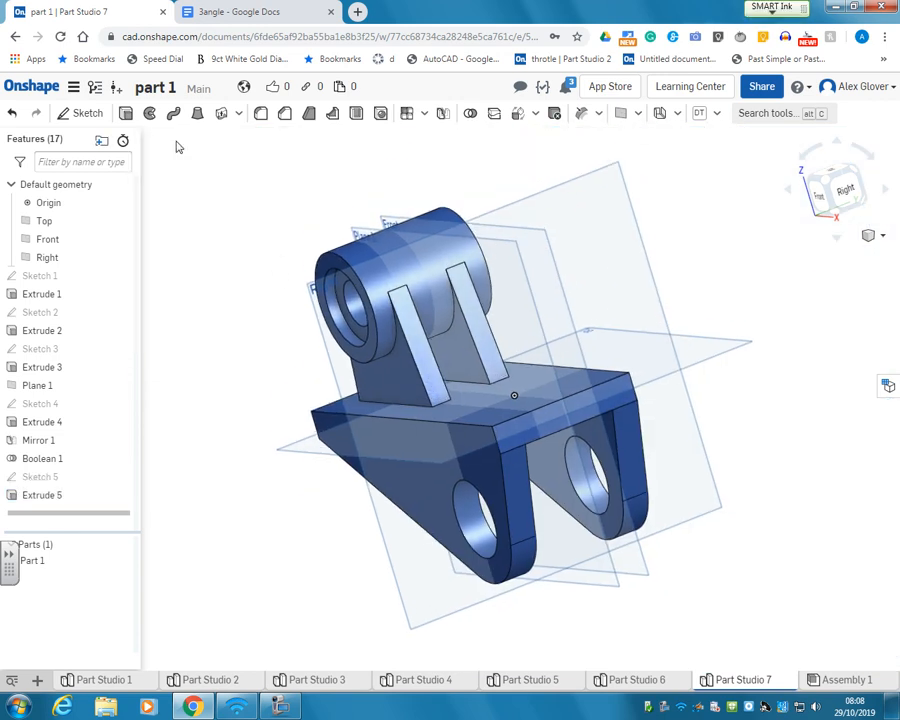
left_click(444, 114)
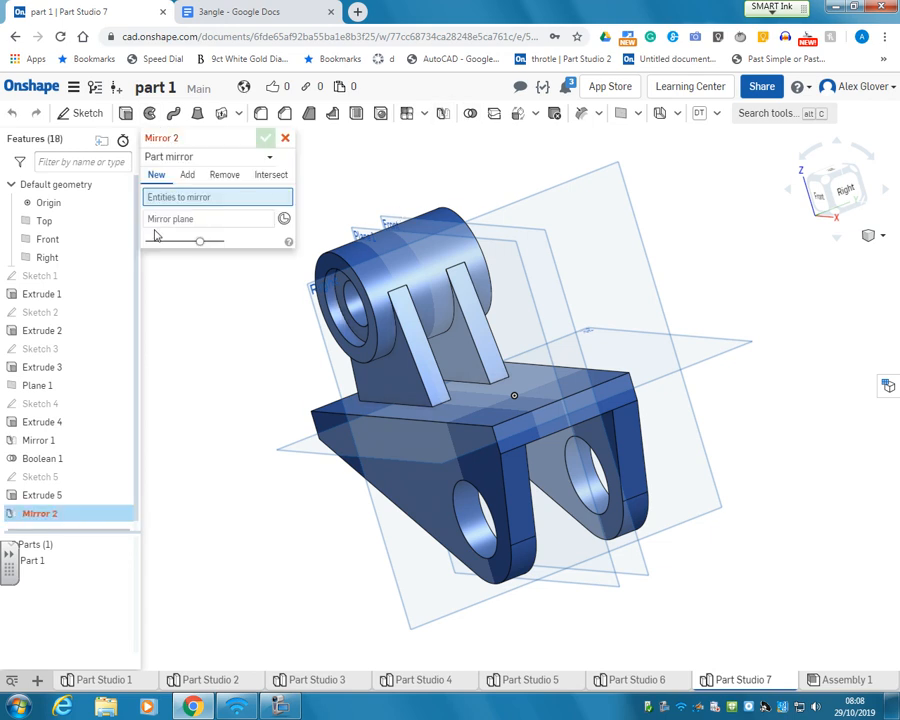
left_click(195, 158)
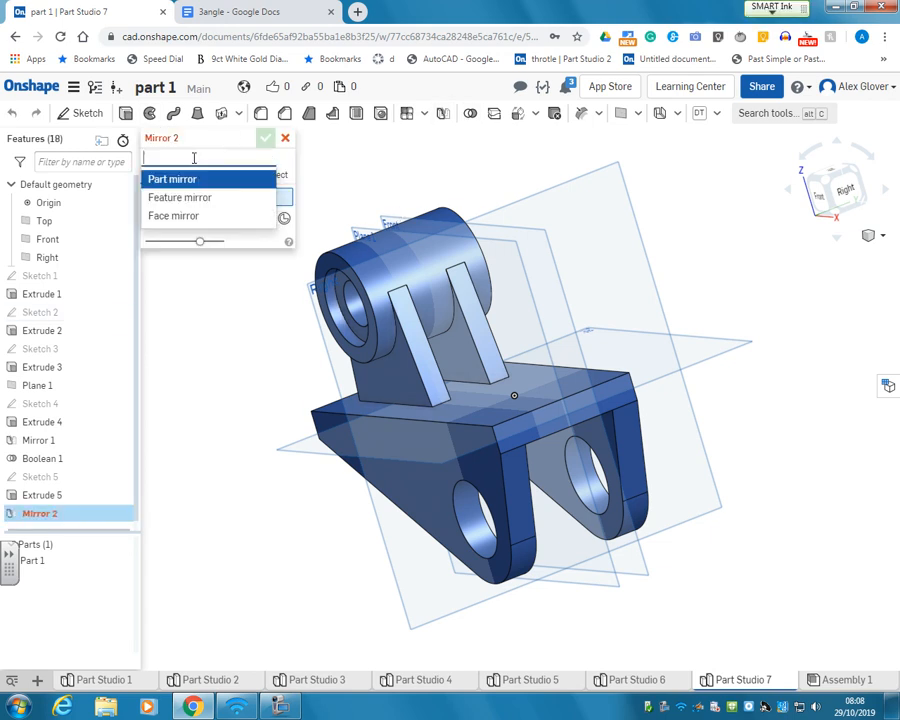
left_click(211, 205)
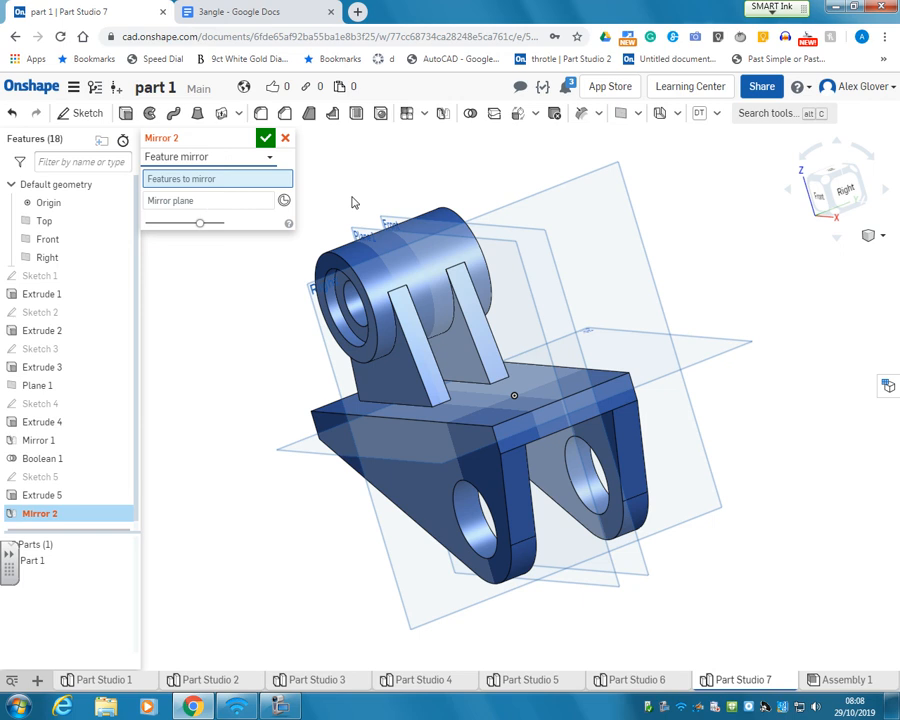
left_click(72, 500)
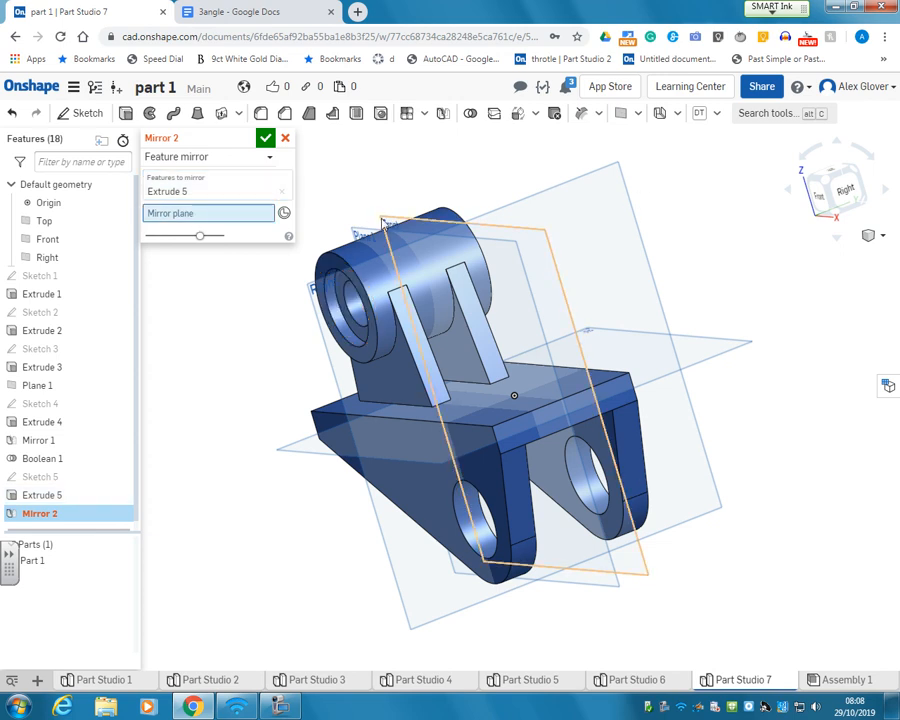
left_click(383, 222)
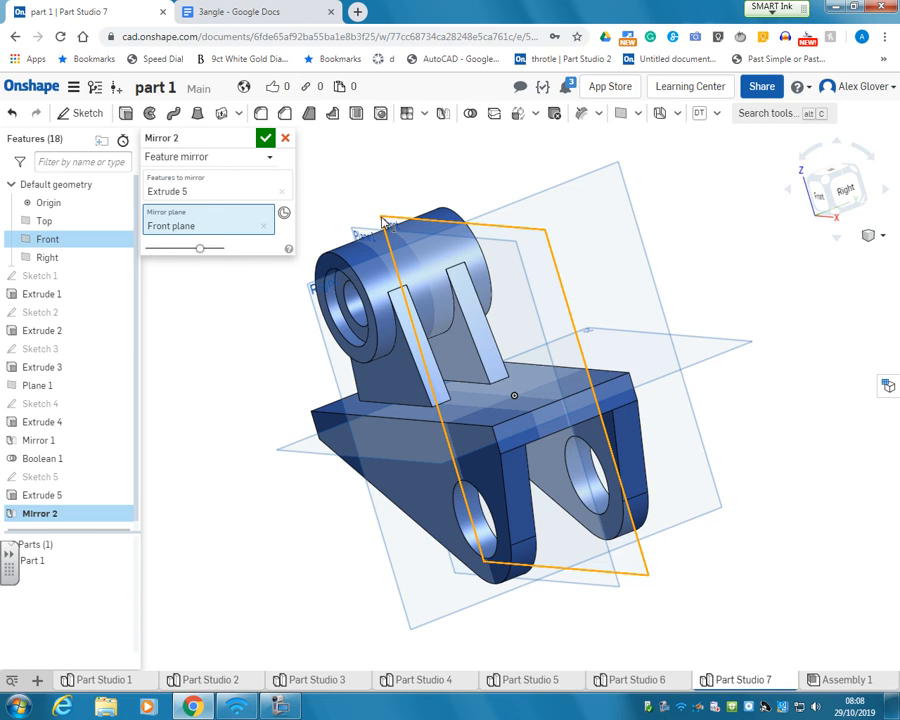
right_click_drag(415, 160, 370, 190)
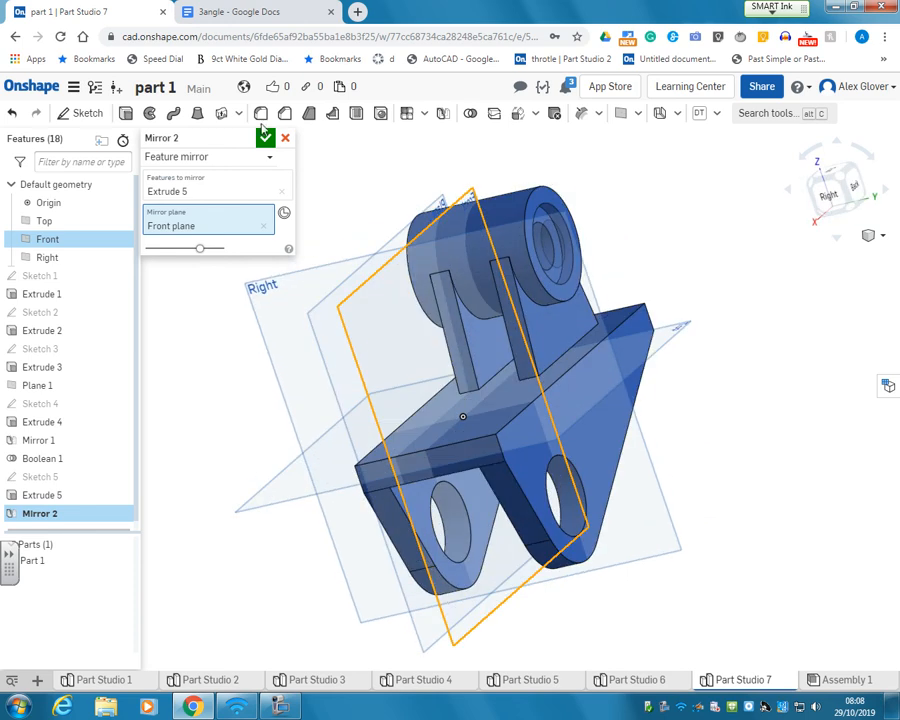
left_click(266, 139)
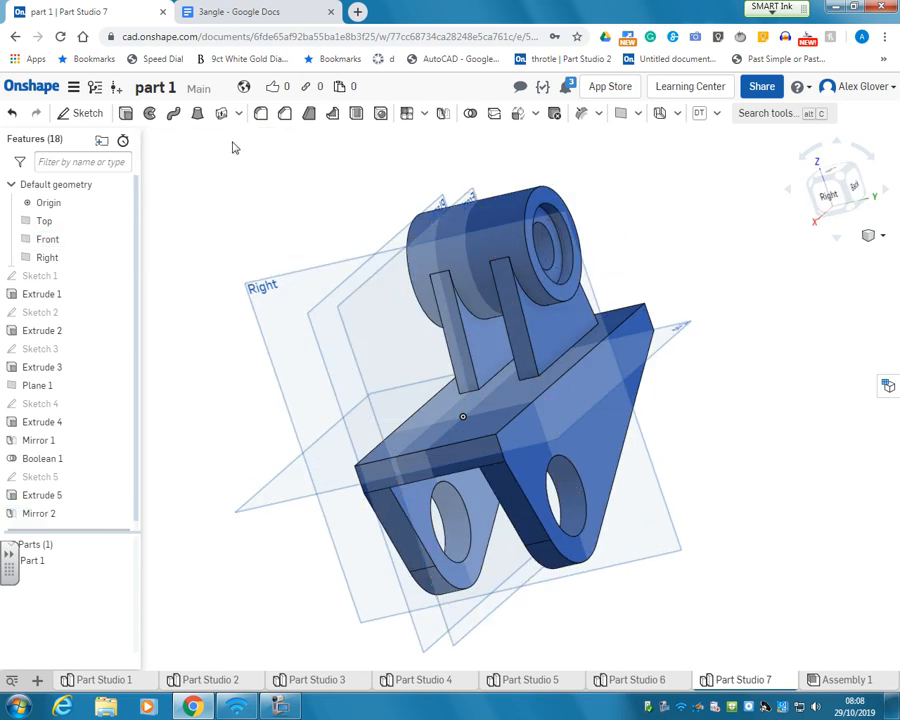
Start a sketch on the bracket's top face and draw a horizontal construction line about 50 mm long, centred across the origin.
right_click_drag(155, 227, 279, 257)
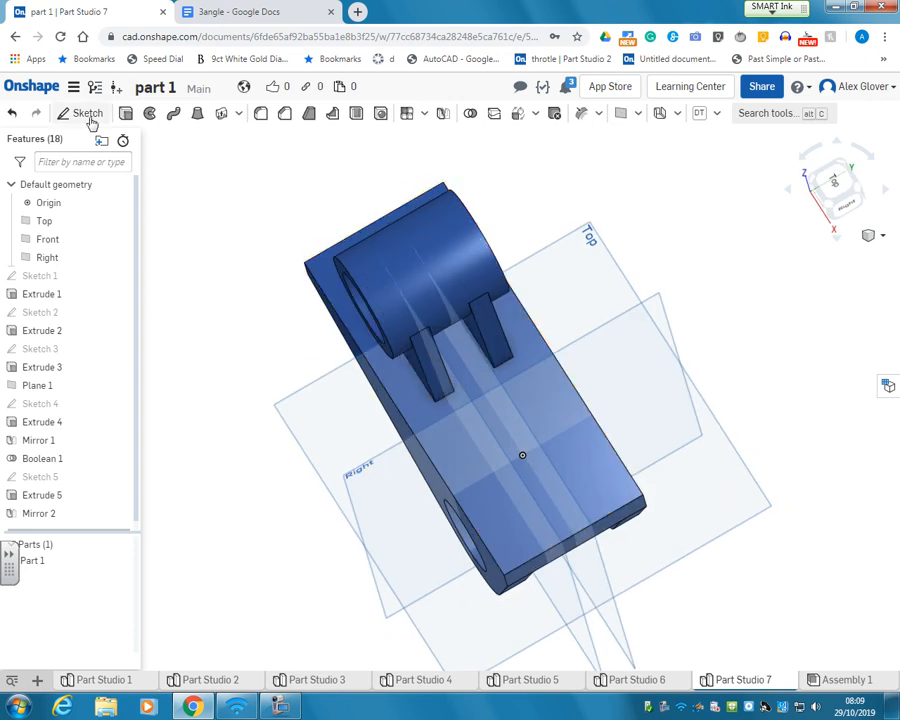
key("shift+s")
left_click(537, 353)
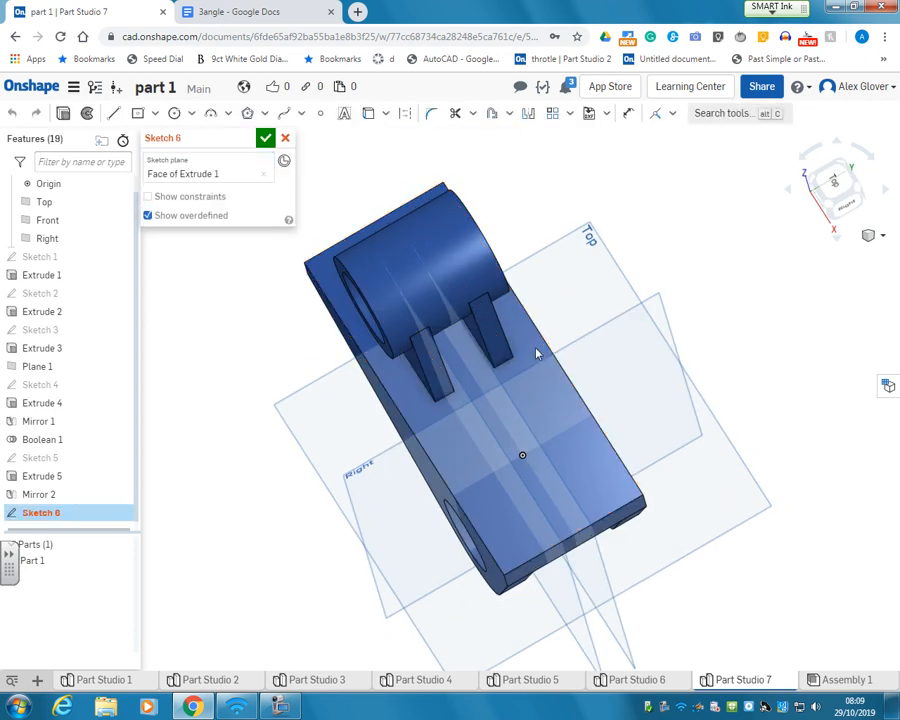
key("n")
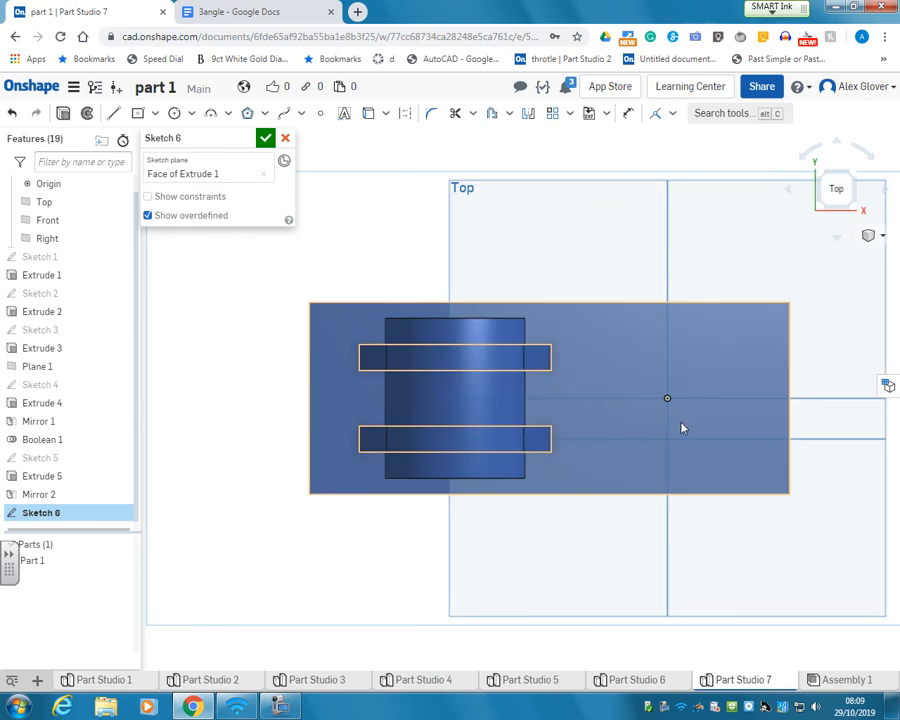
left_click(406, 114)
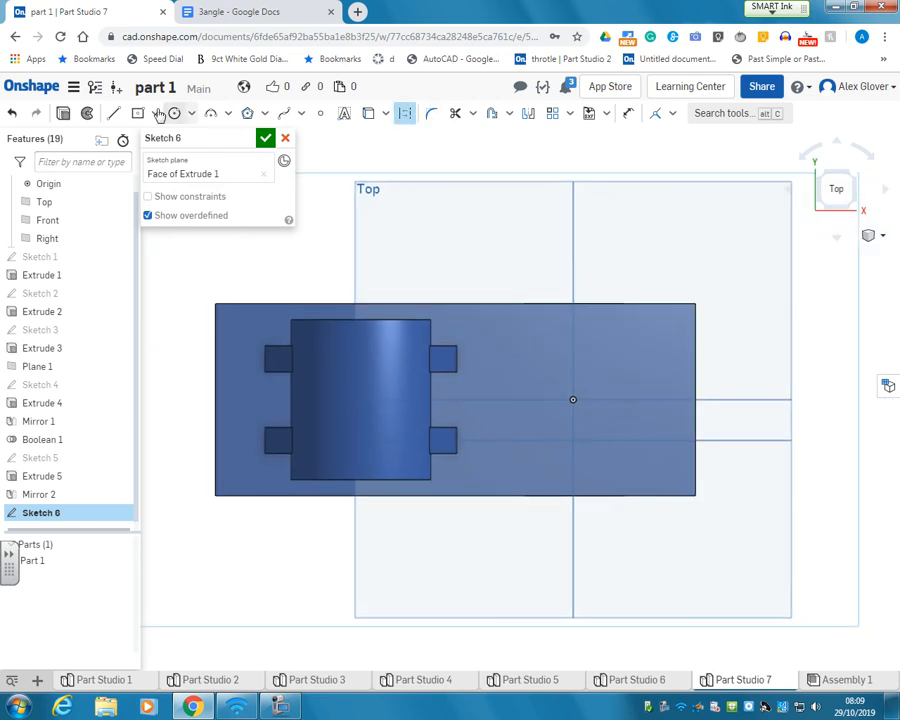
left_click(113, 113)
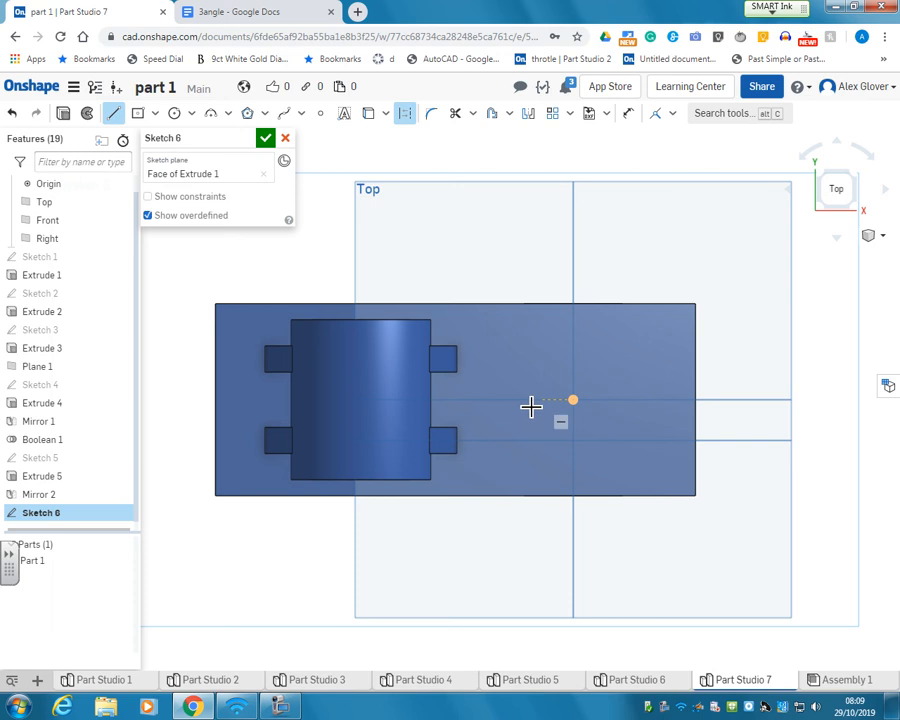
left_click(506, 401)
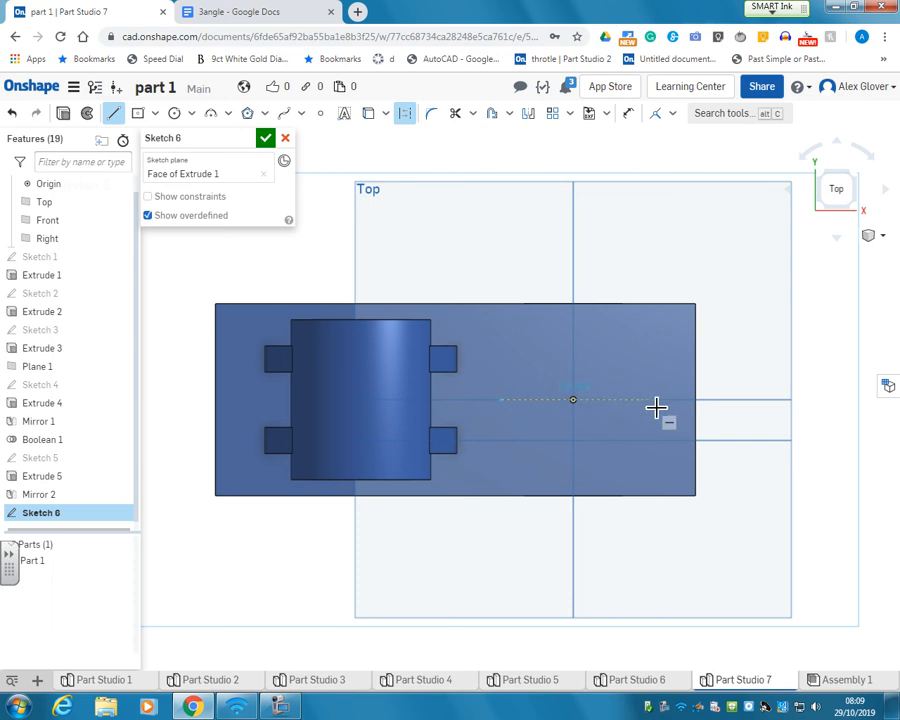
left_click(649, 405)
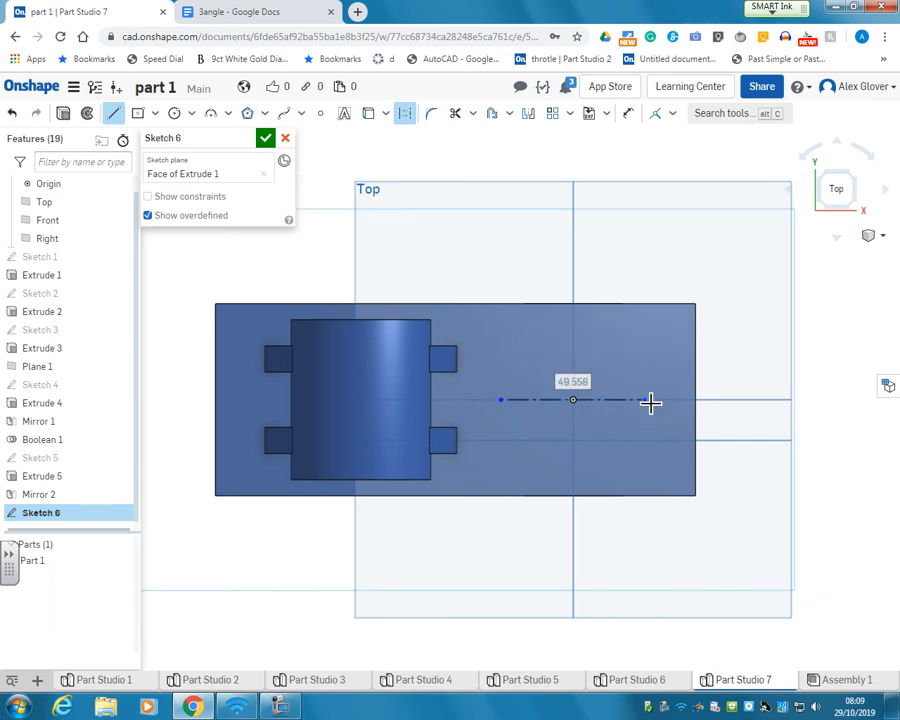
Dimension the construction line's endpoint nearest the plate's free short edge 24 mm from that edge.
left_click(631, 115)
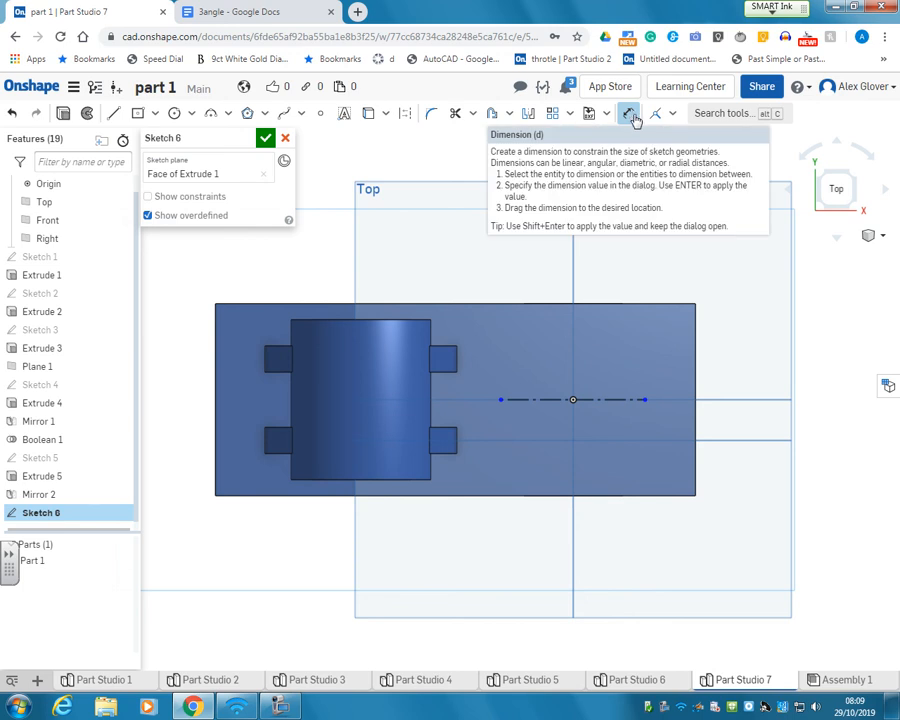
left_click(646, 400)
left_click(697, 362)
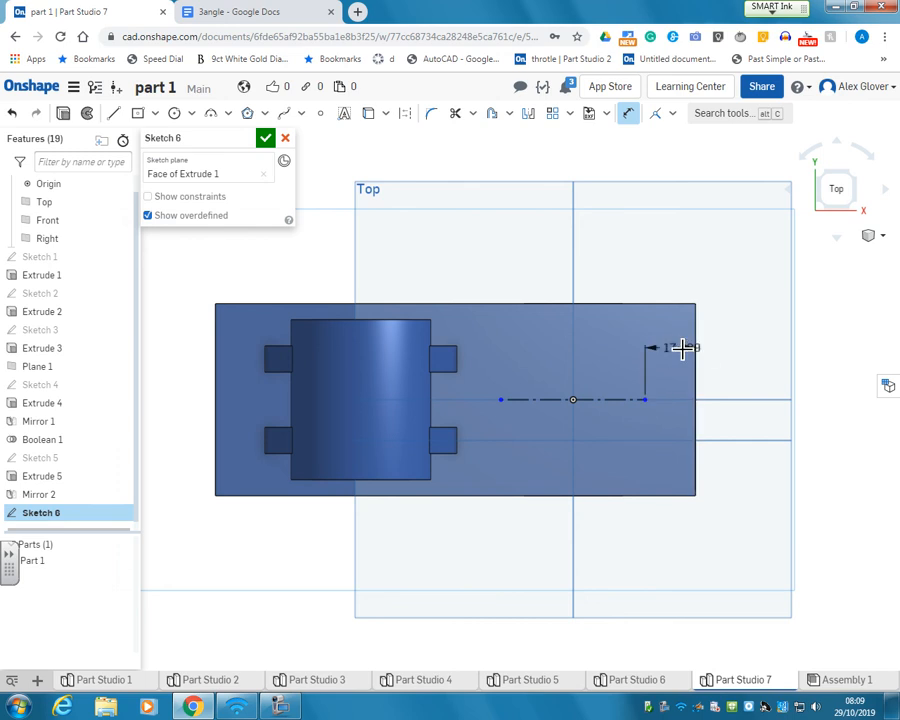
left_click(682, 346)
type("24")
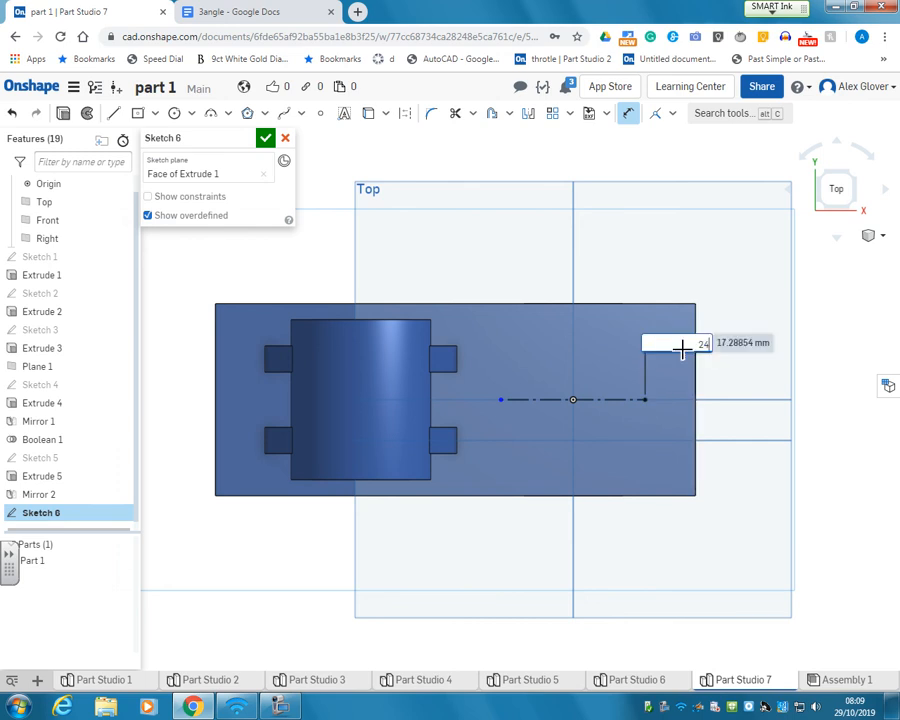
key("Return")
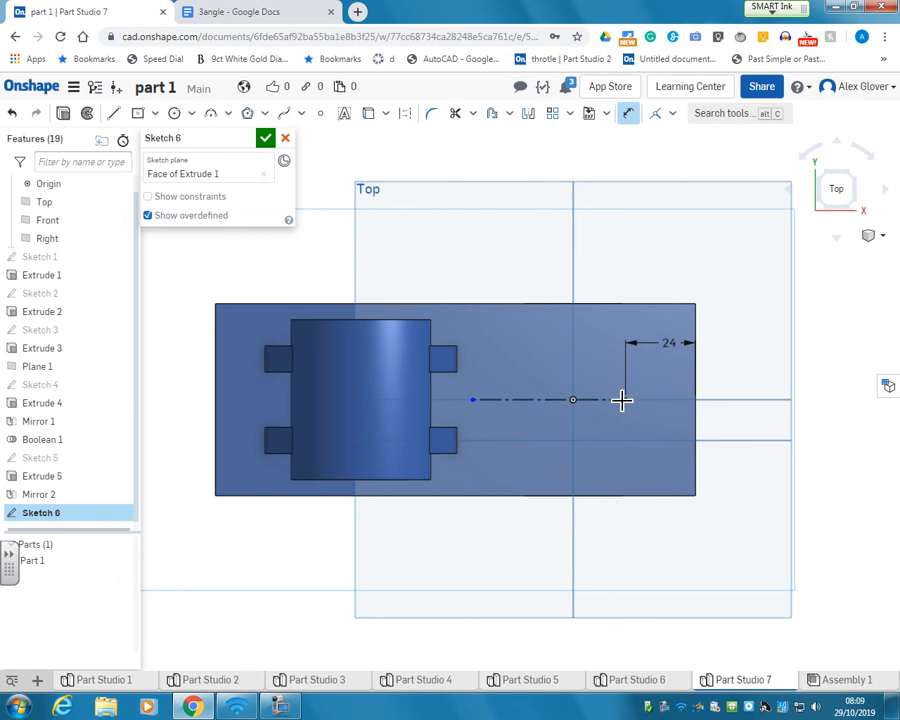
Set the construction line's length to 36 mm.
left_click(546, 404)
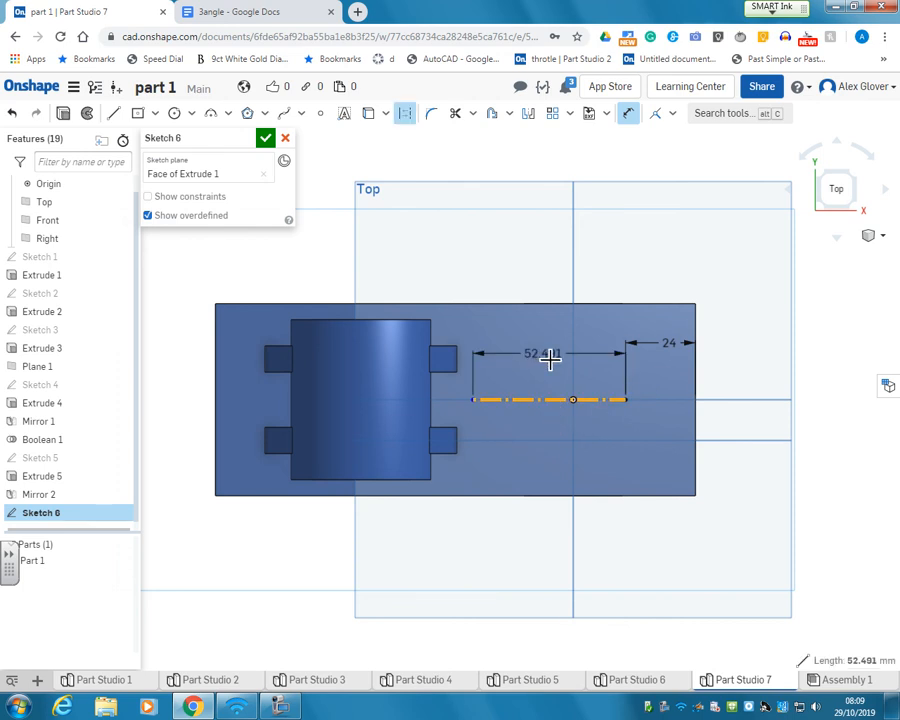
left_click(545, 356)
type("36")
key("Return")
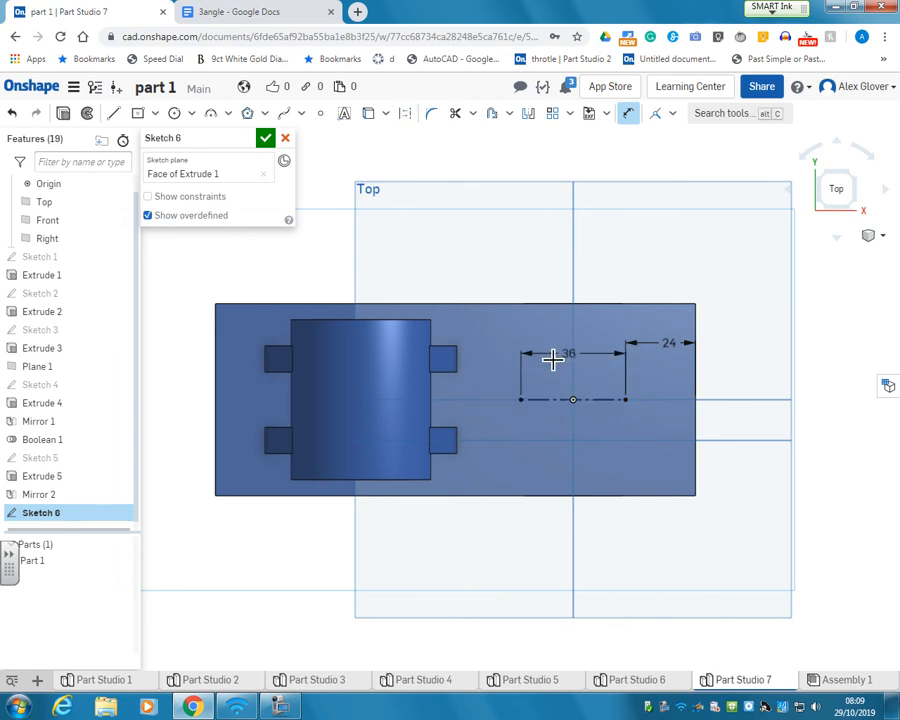
left_click(628, 113)
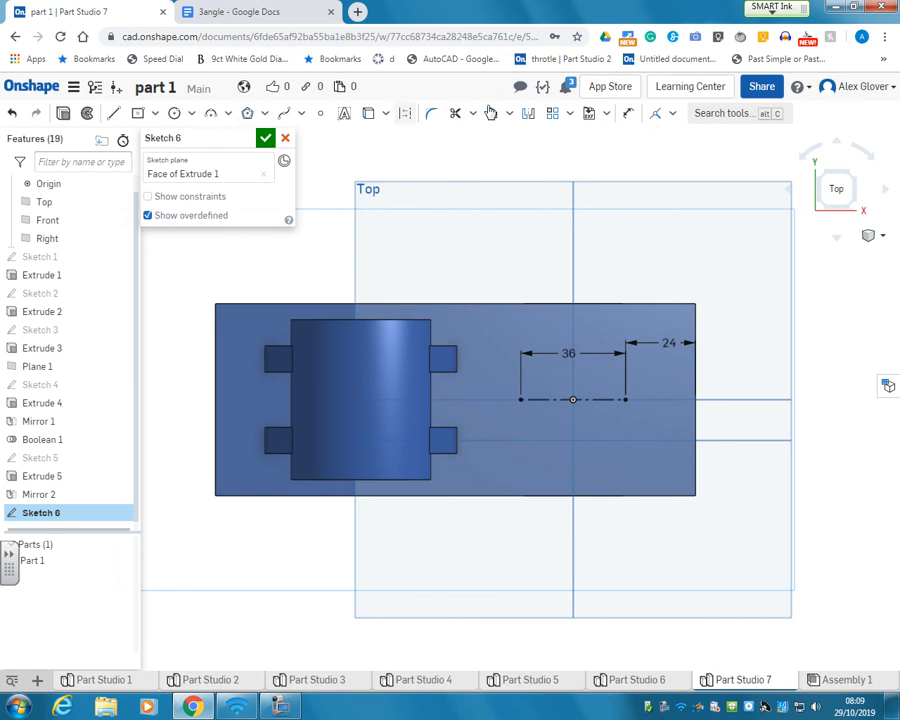
Create a slot around the construction line with a 7 mm end diameter and finish the sketch.
left_click(509, 114)
left_click(512, 161)
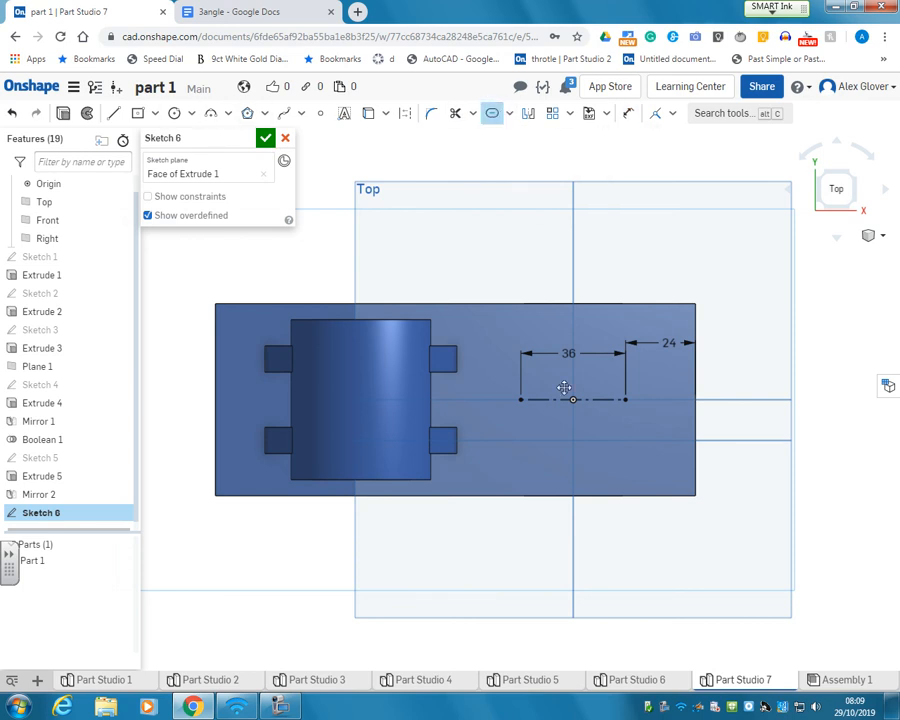
left_click(603, 400)
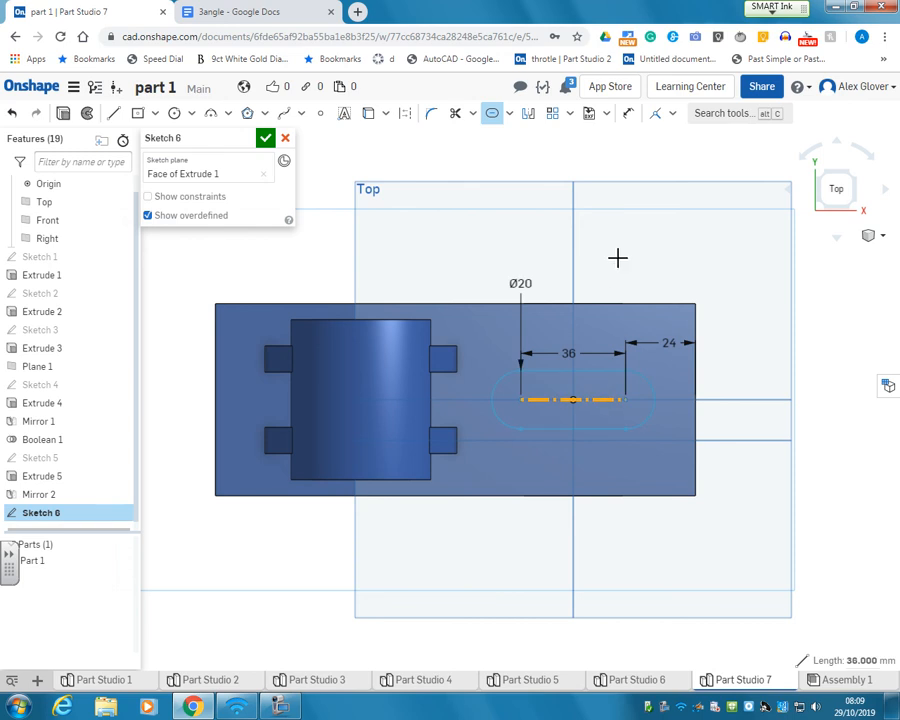
double_click(525, 282)
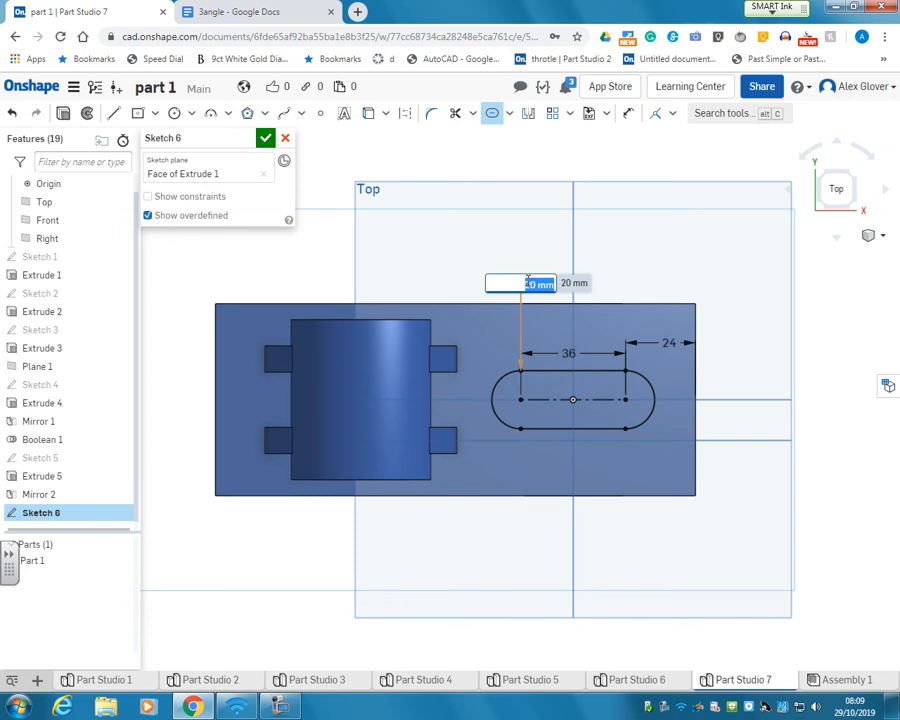
key("Return")
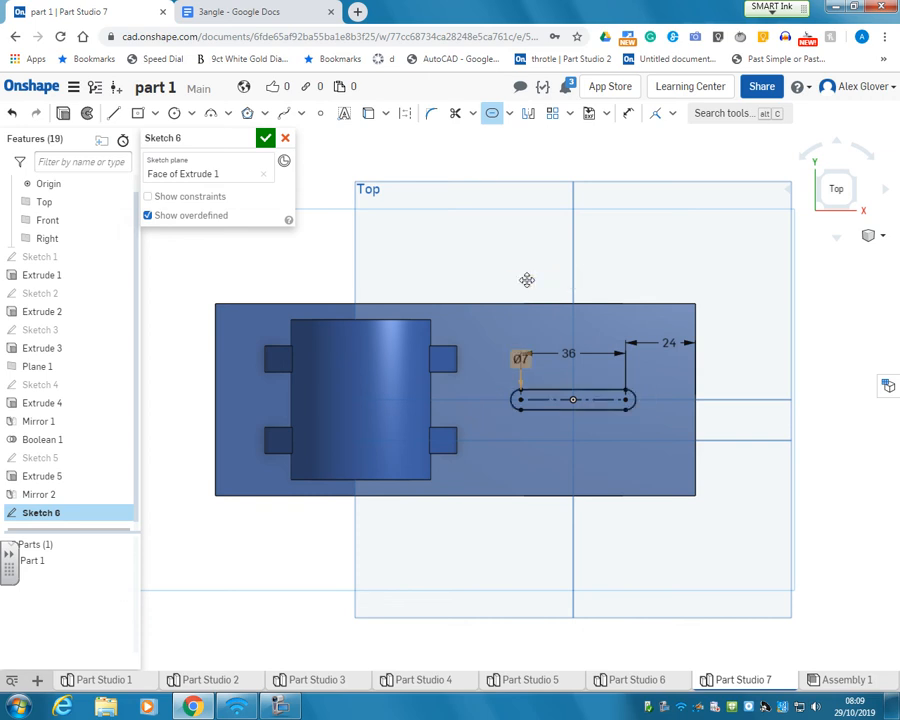
left_click(265, 139)
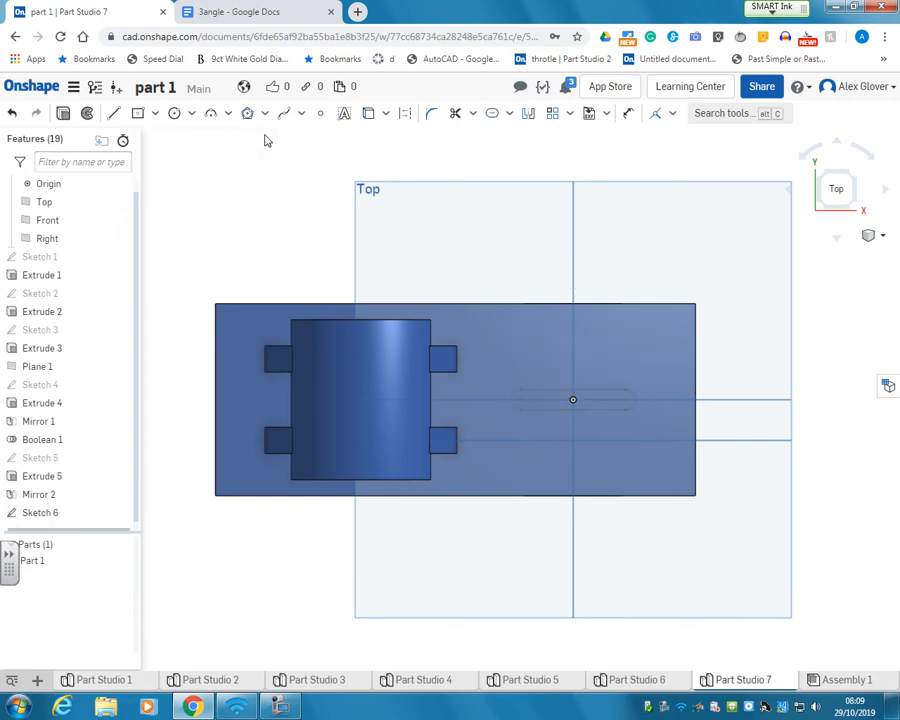
Cut the slot region through the bracket's top plate with a 25 mm blind Remove extrude.
mouse_move(422, 403)
right_mouse_down()
mouse_move(494, 411)
mouse_move(422, 292)
right_mouse_up()
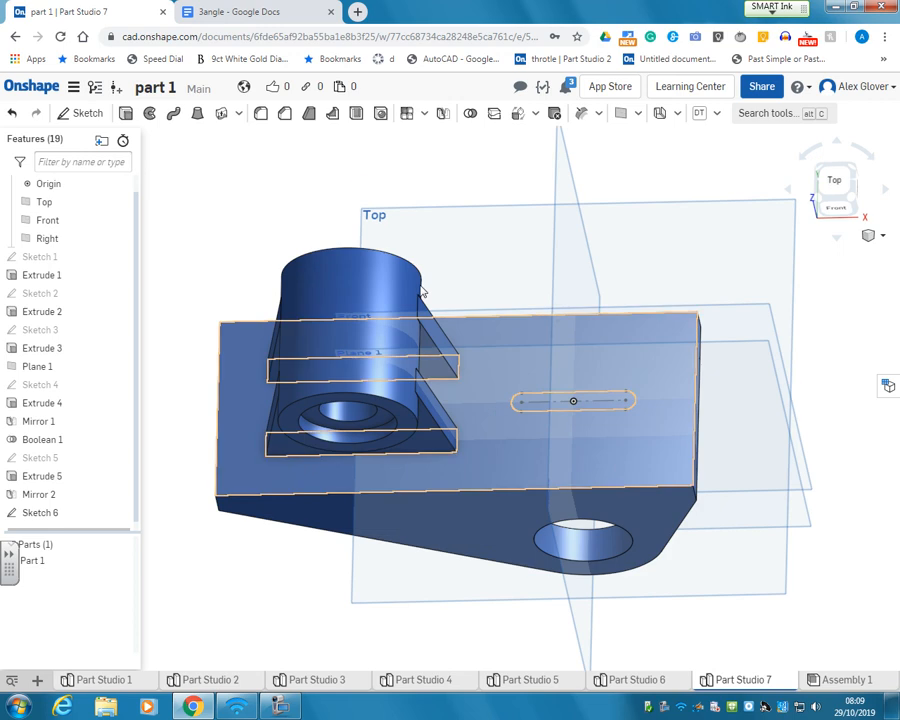
left_click(125, 114)
left_click(629, 405)
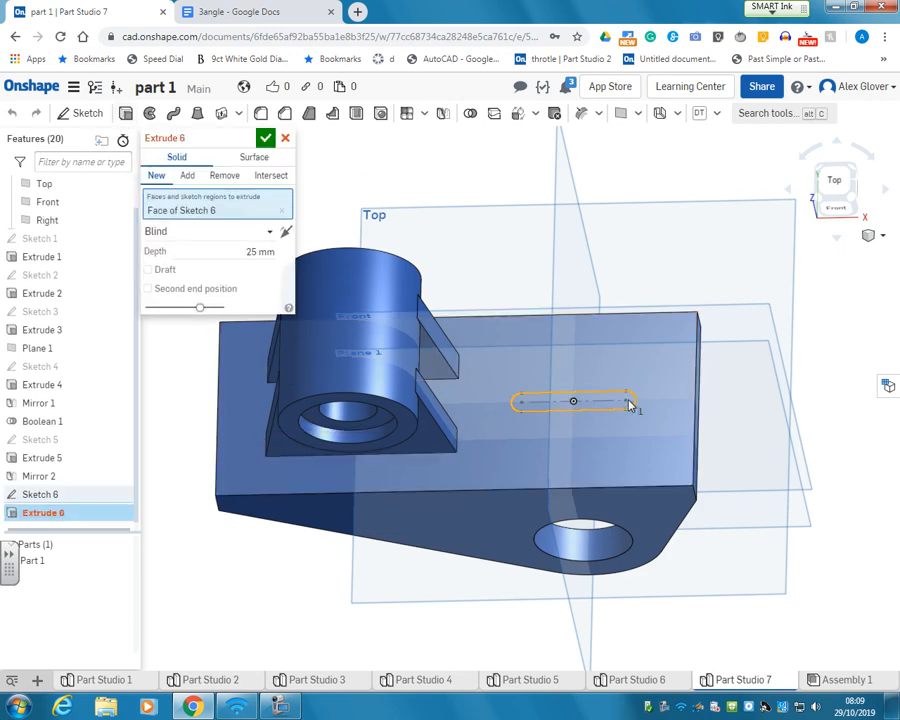
left_click(187, 175)
left_click(224, 175)
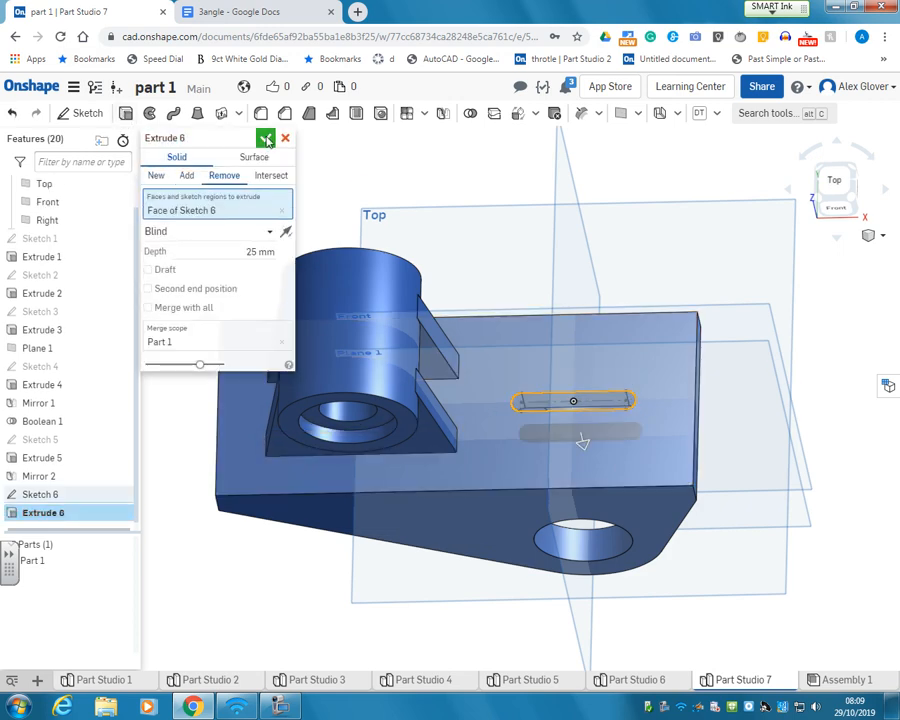
left_click(265, 138)
right_click_drag(419, 262, 539, 372)
scroll(570, 315, "down", 5)
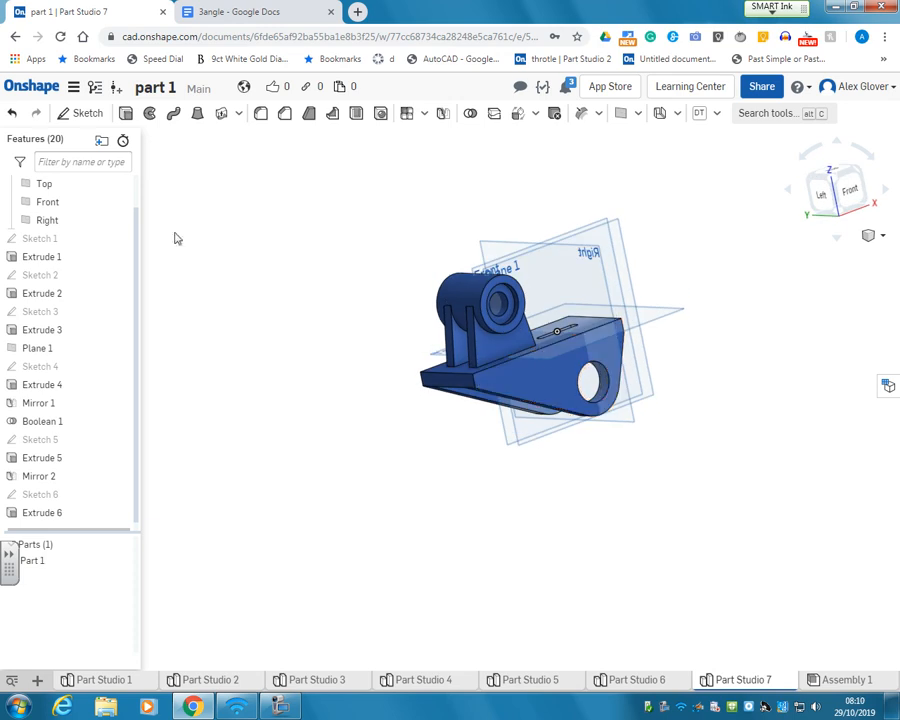
left_click(290, 706)
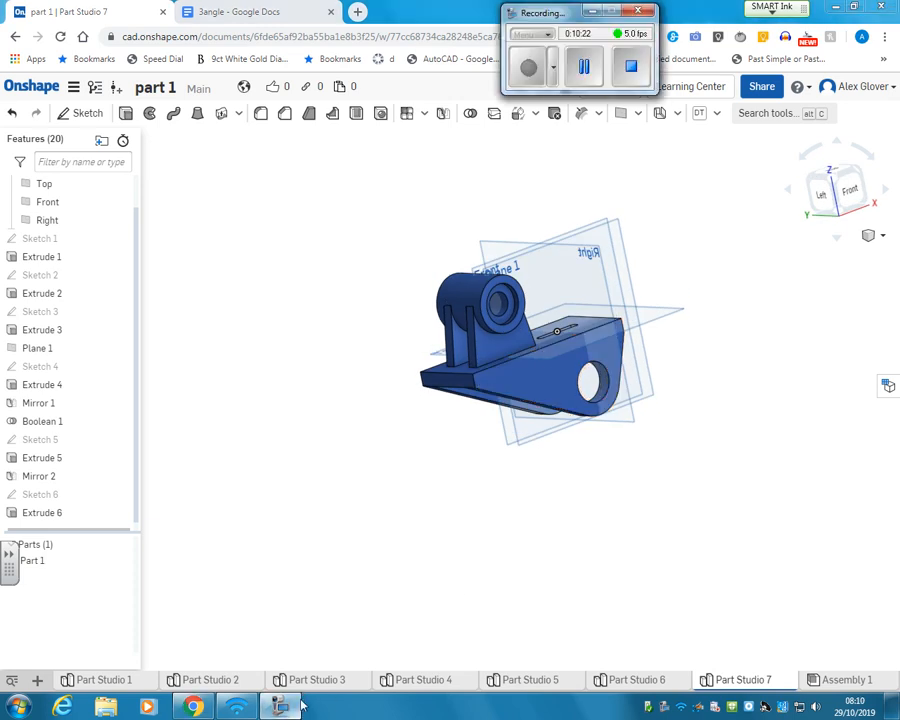